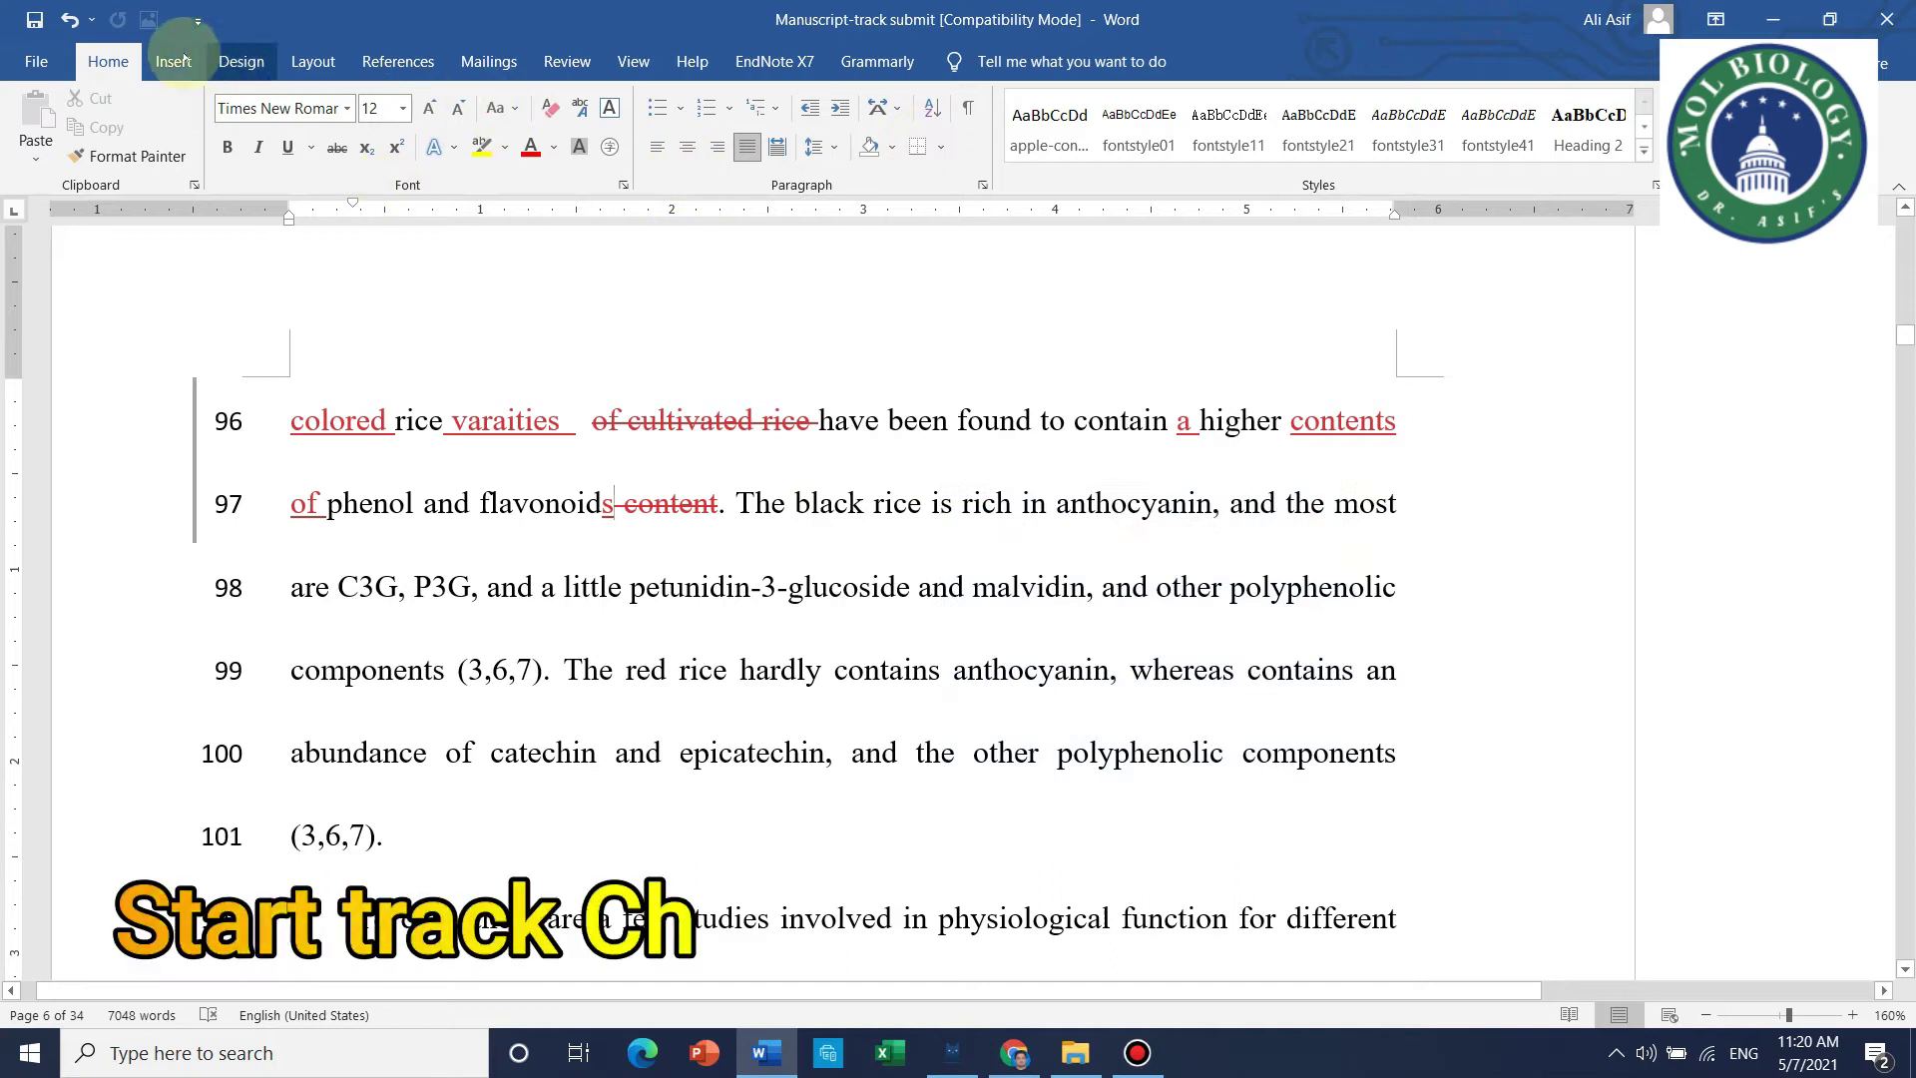
Turn Track Changes on from the Review tab so manuscript edits are recorded
{"action": "left_click", "coordinate": [175, 62]}
{"action": "left_click", "coordinate": [242, 62]}
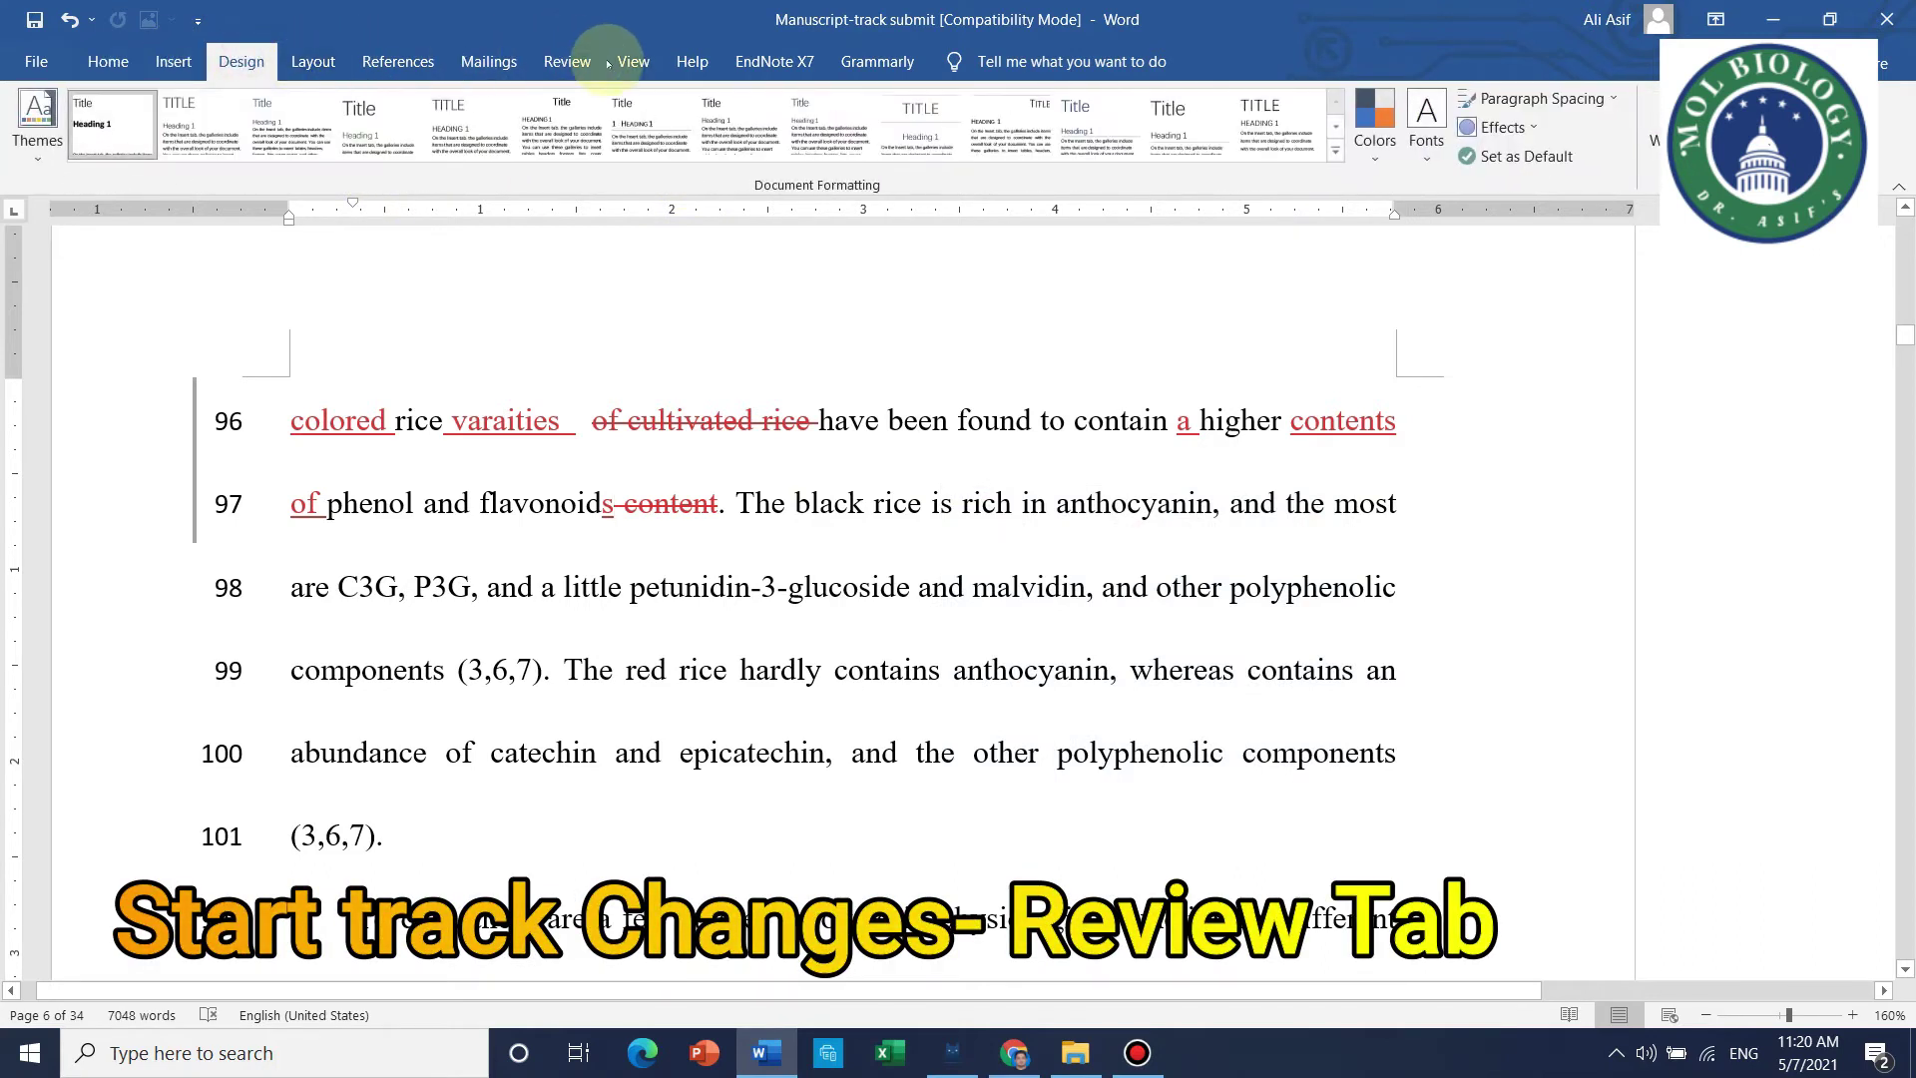
{"action": "left_click", "coordinate": [569, 66]}
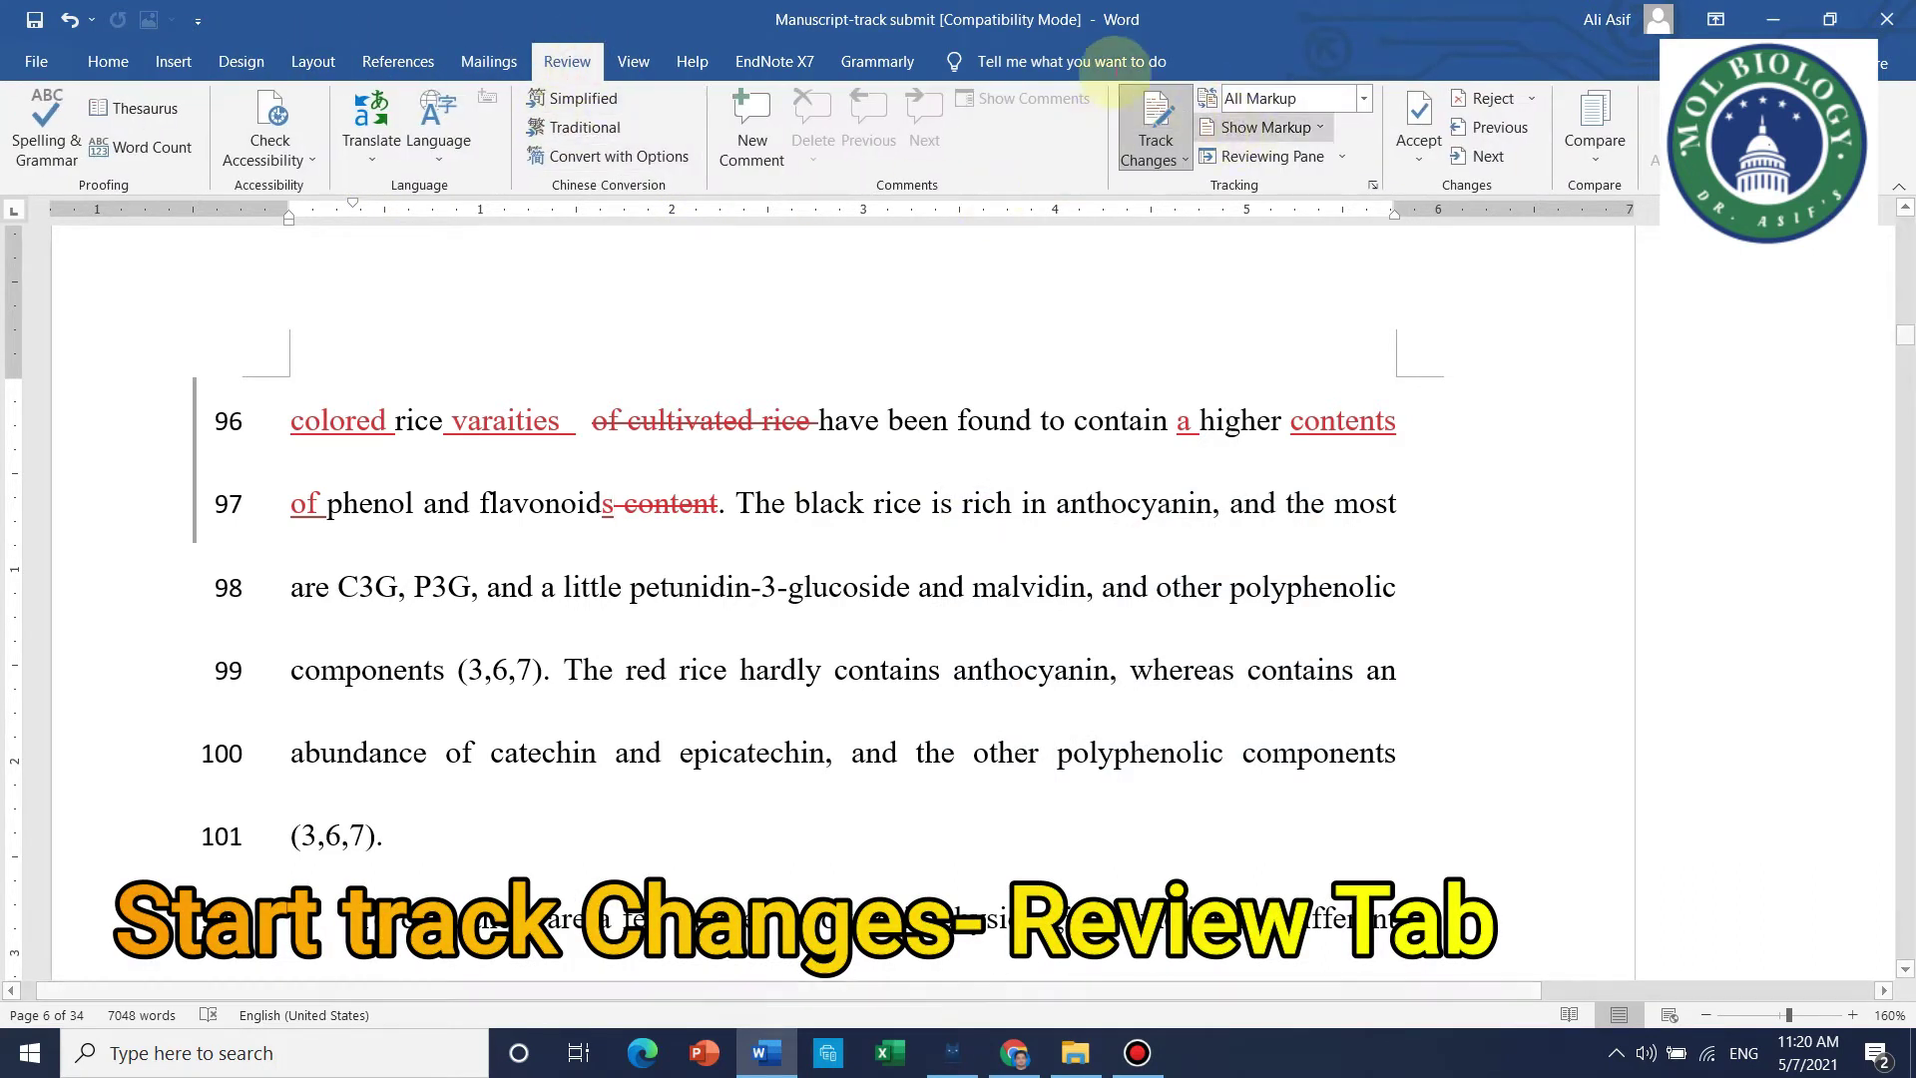
{"action": "left_click", "coordinate": [1156, 128]}
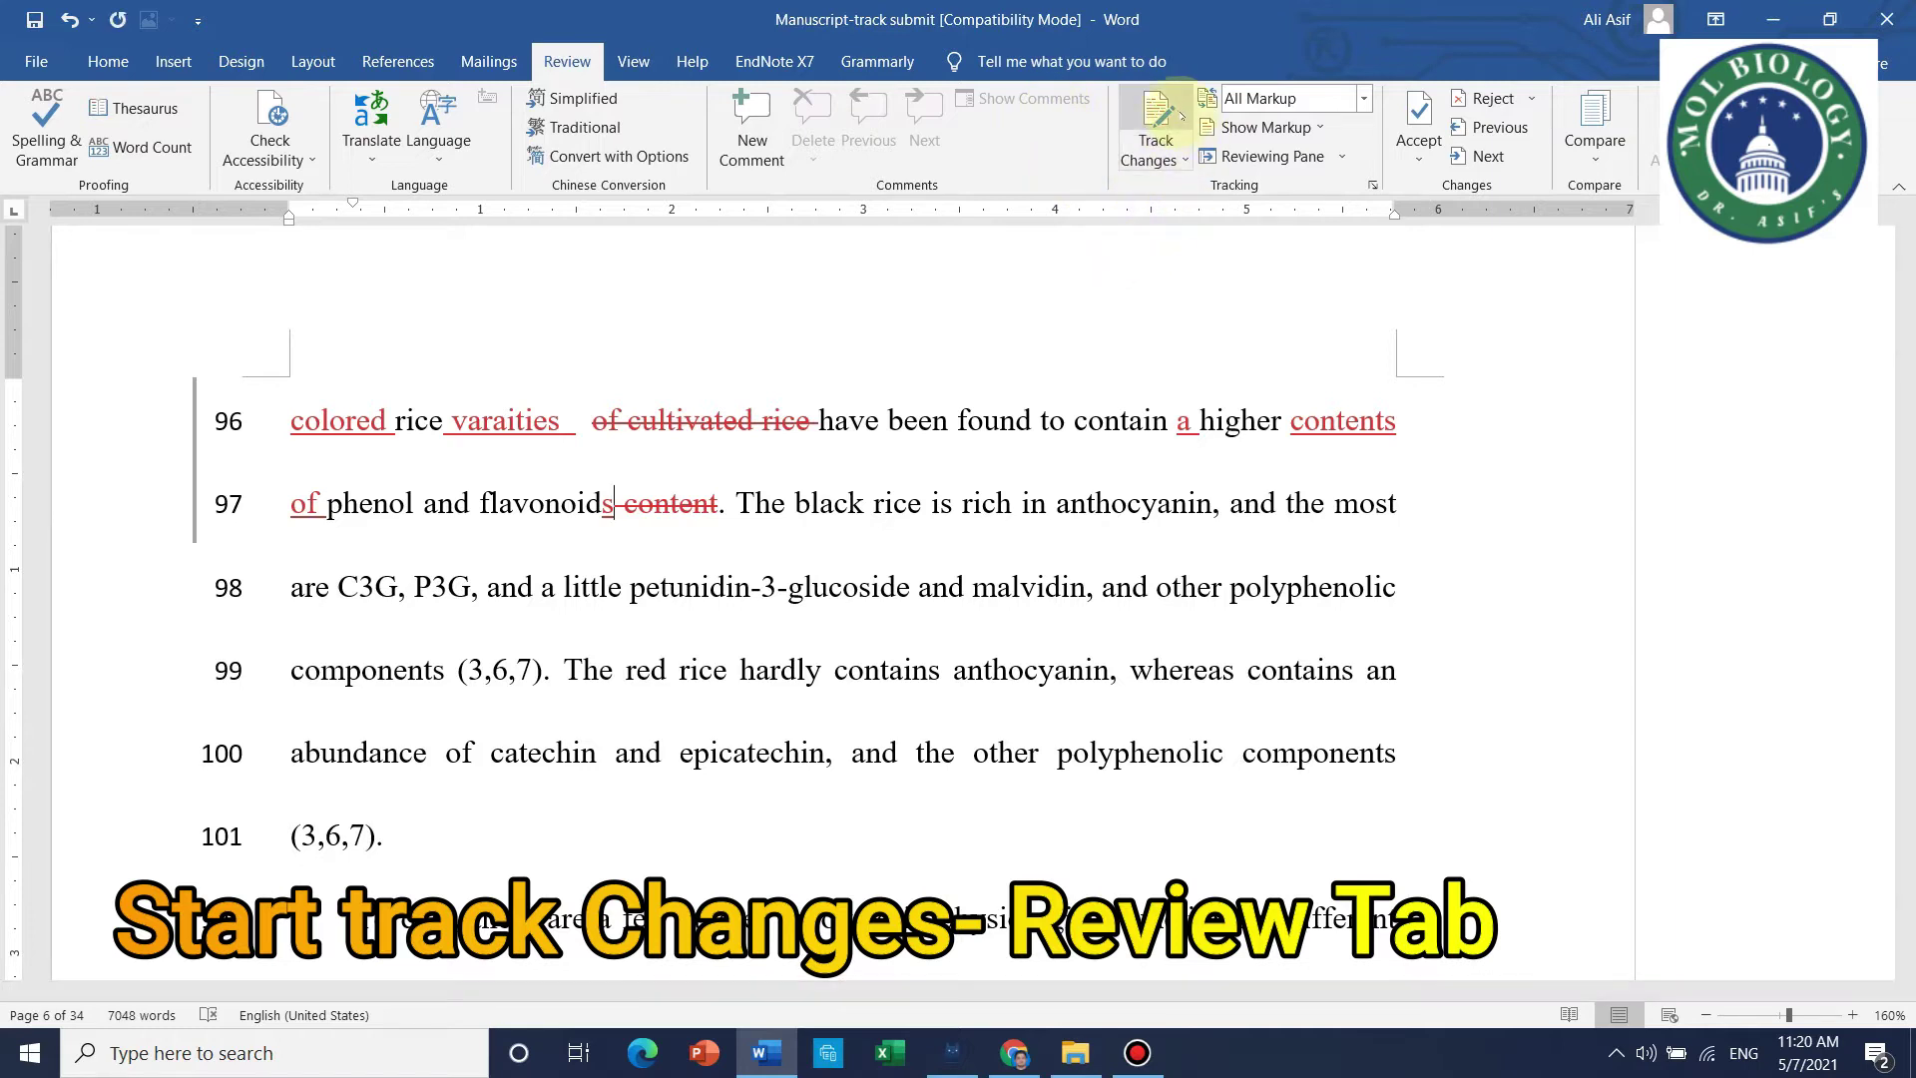
{"action": "left_click", "coordinate": [1155, 130]}
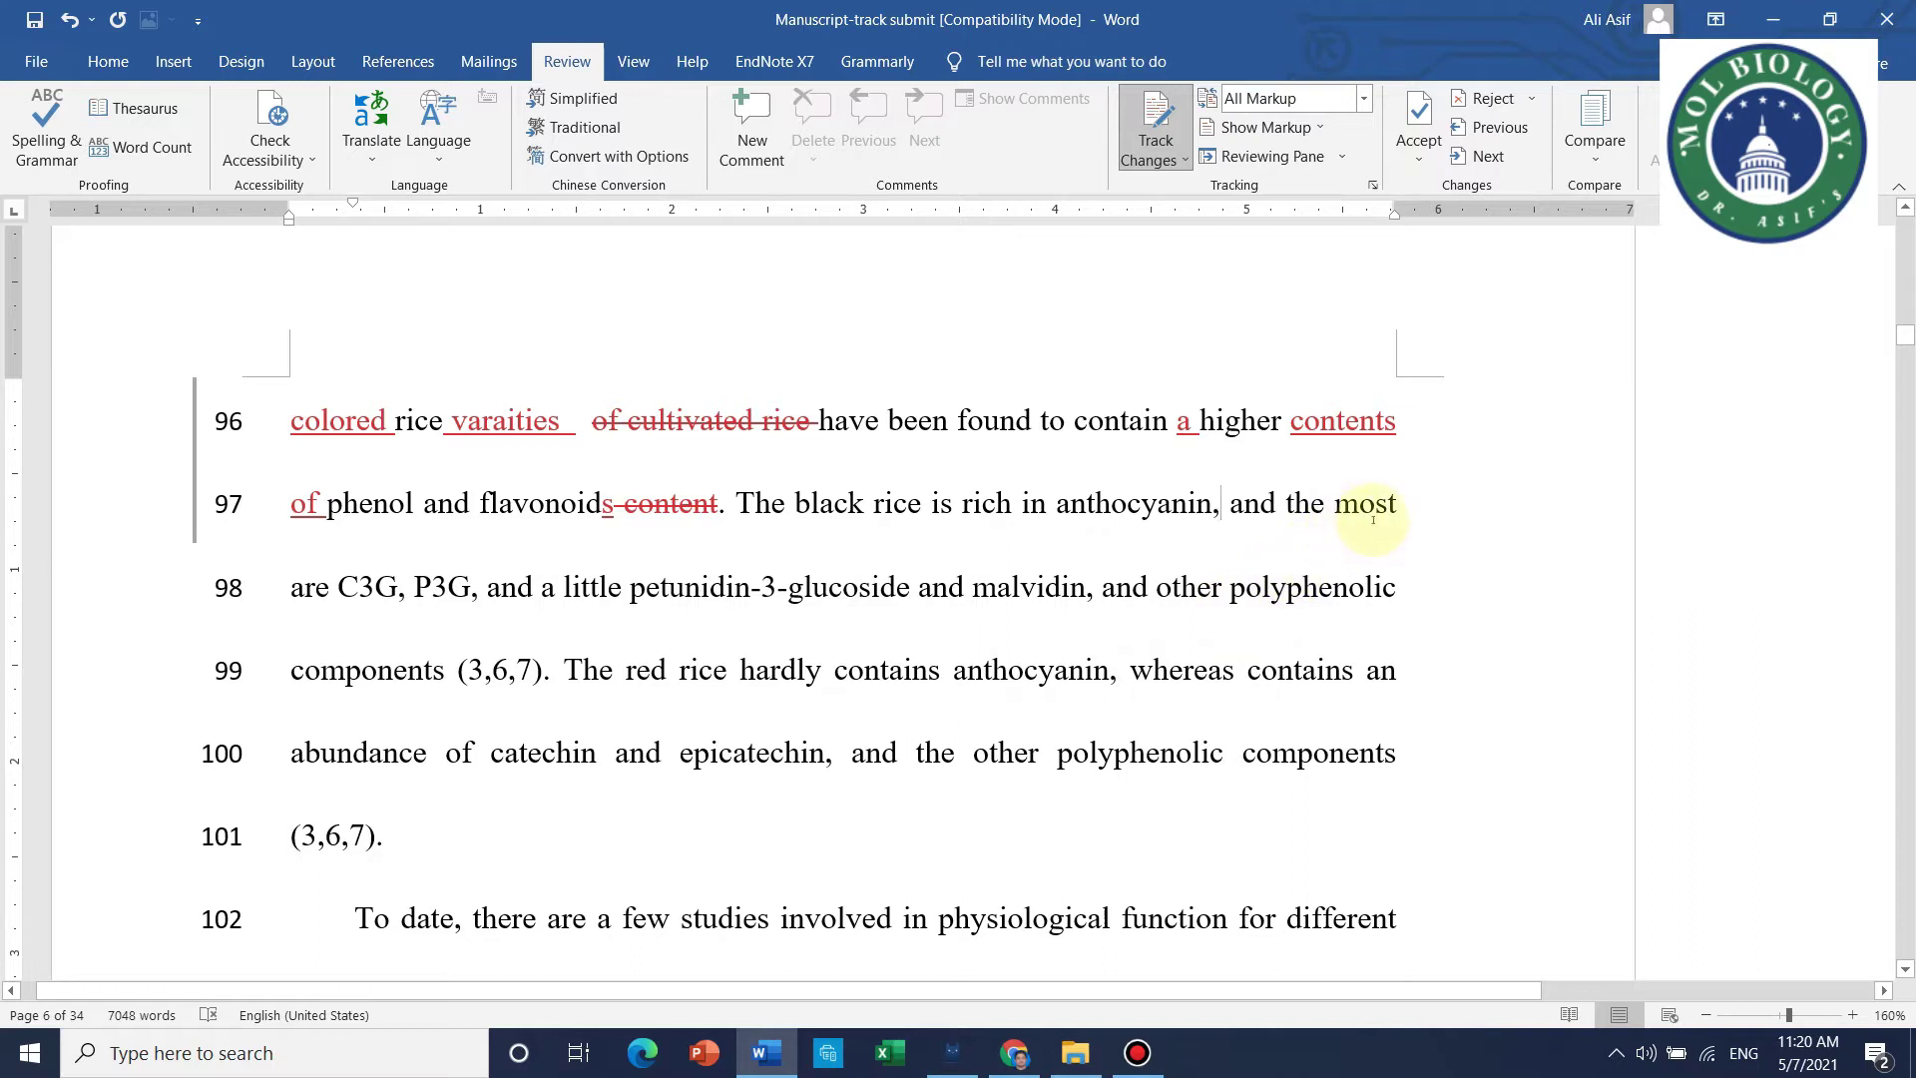
Delete 'and the most' on line 97 and 'are' on line 98 as tracked deletions
{"action": "left_click_drag", "start_coordinate": [1399, 502], "coordinate": [1264, 499]}
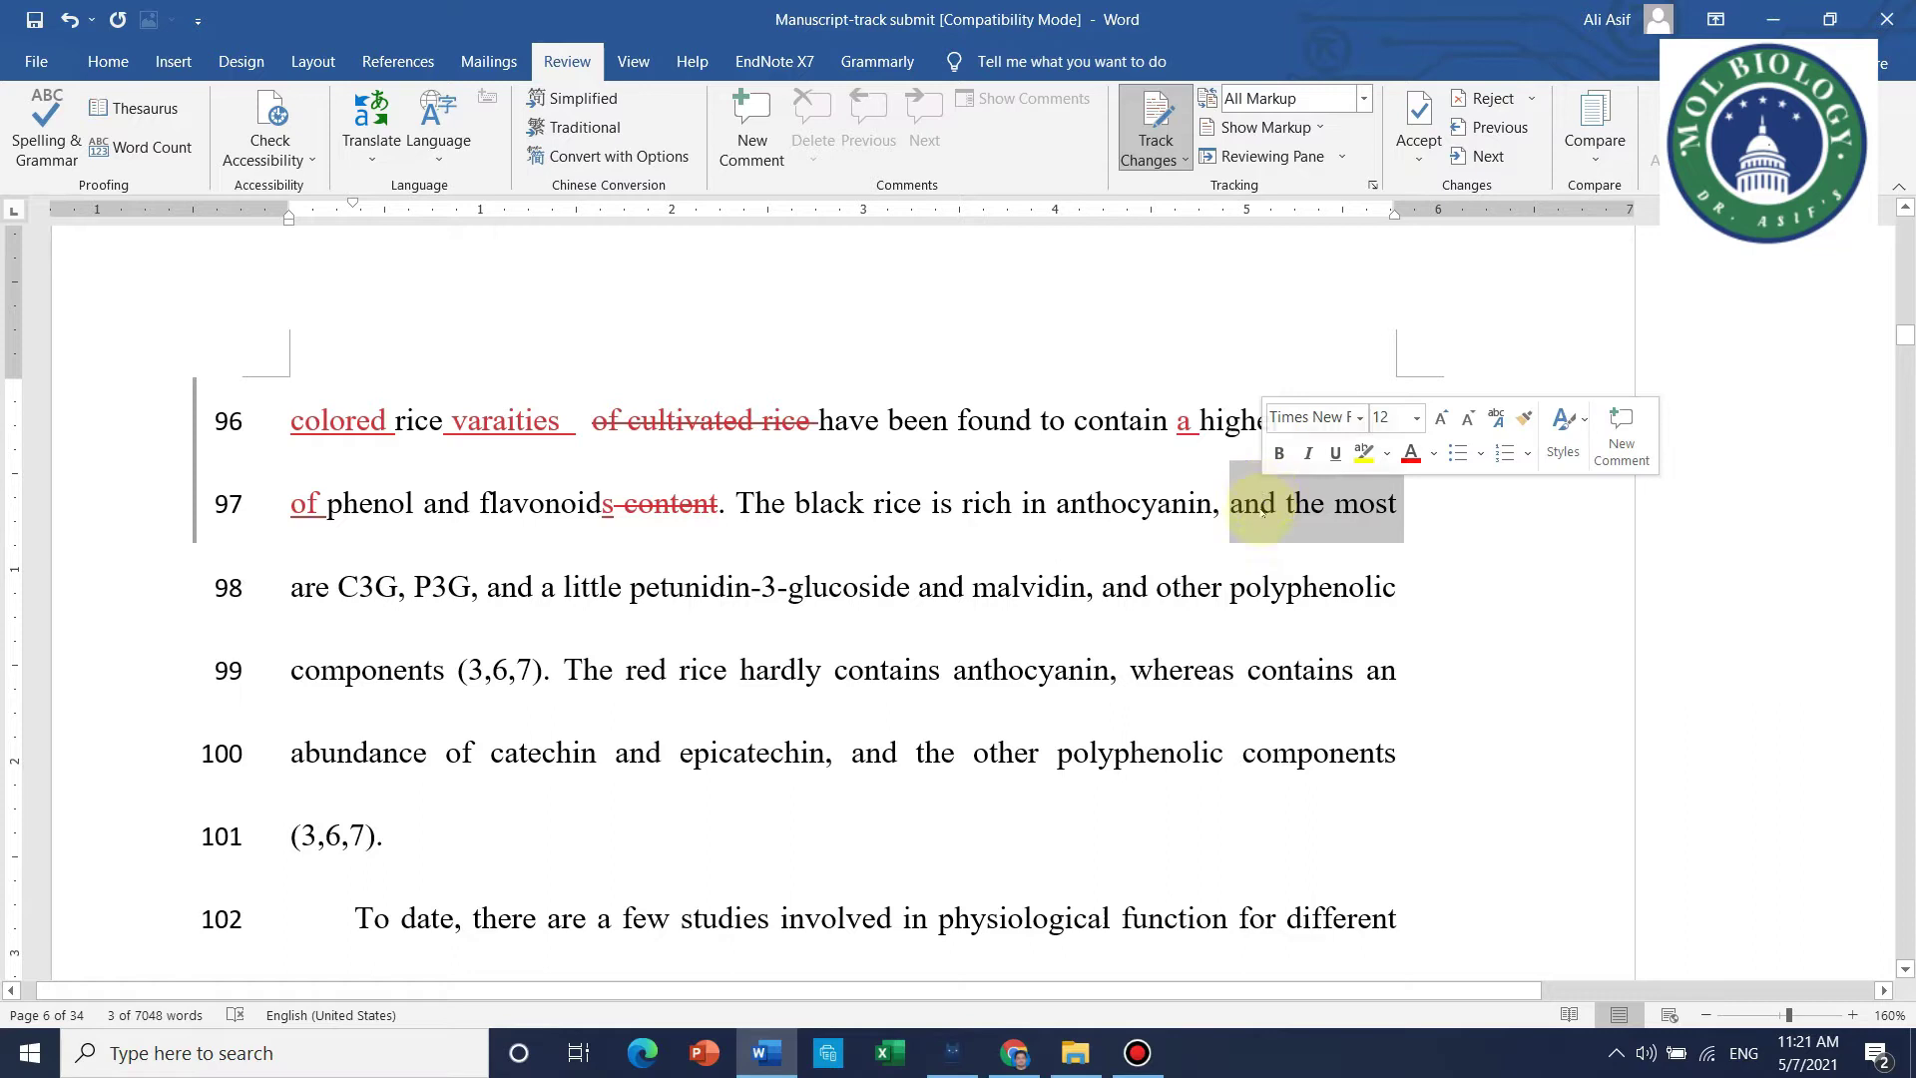
{"action": "key", "text": "Delete"}
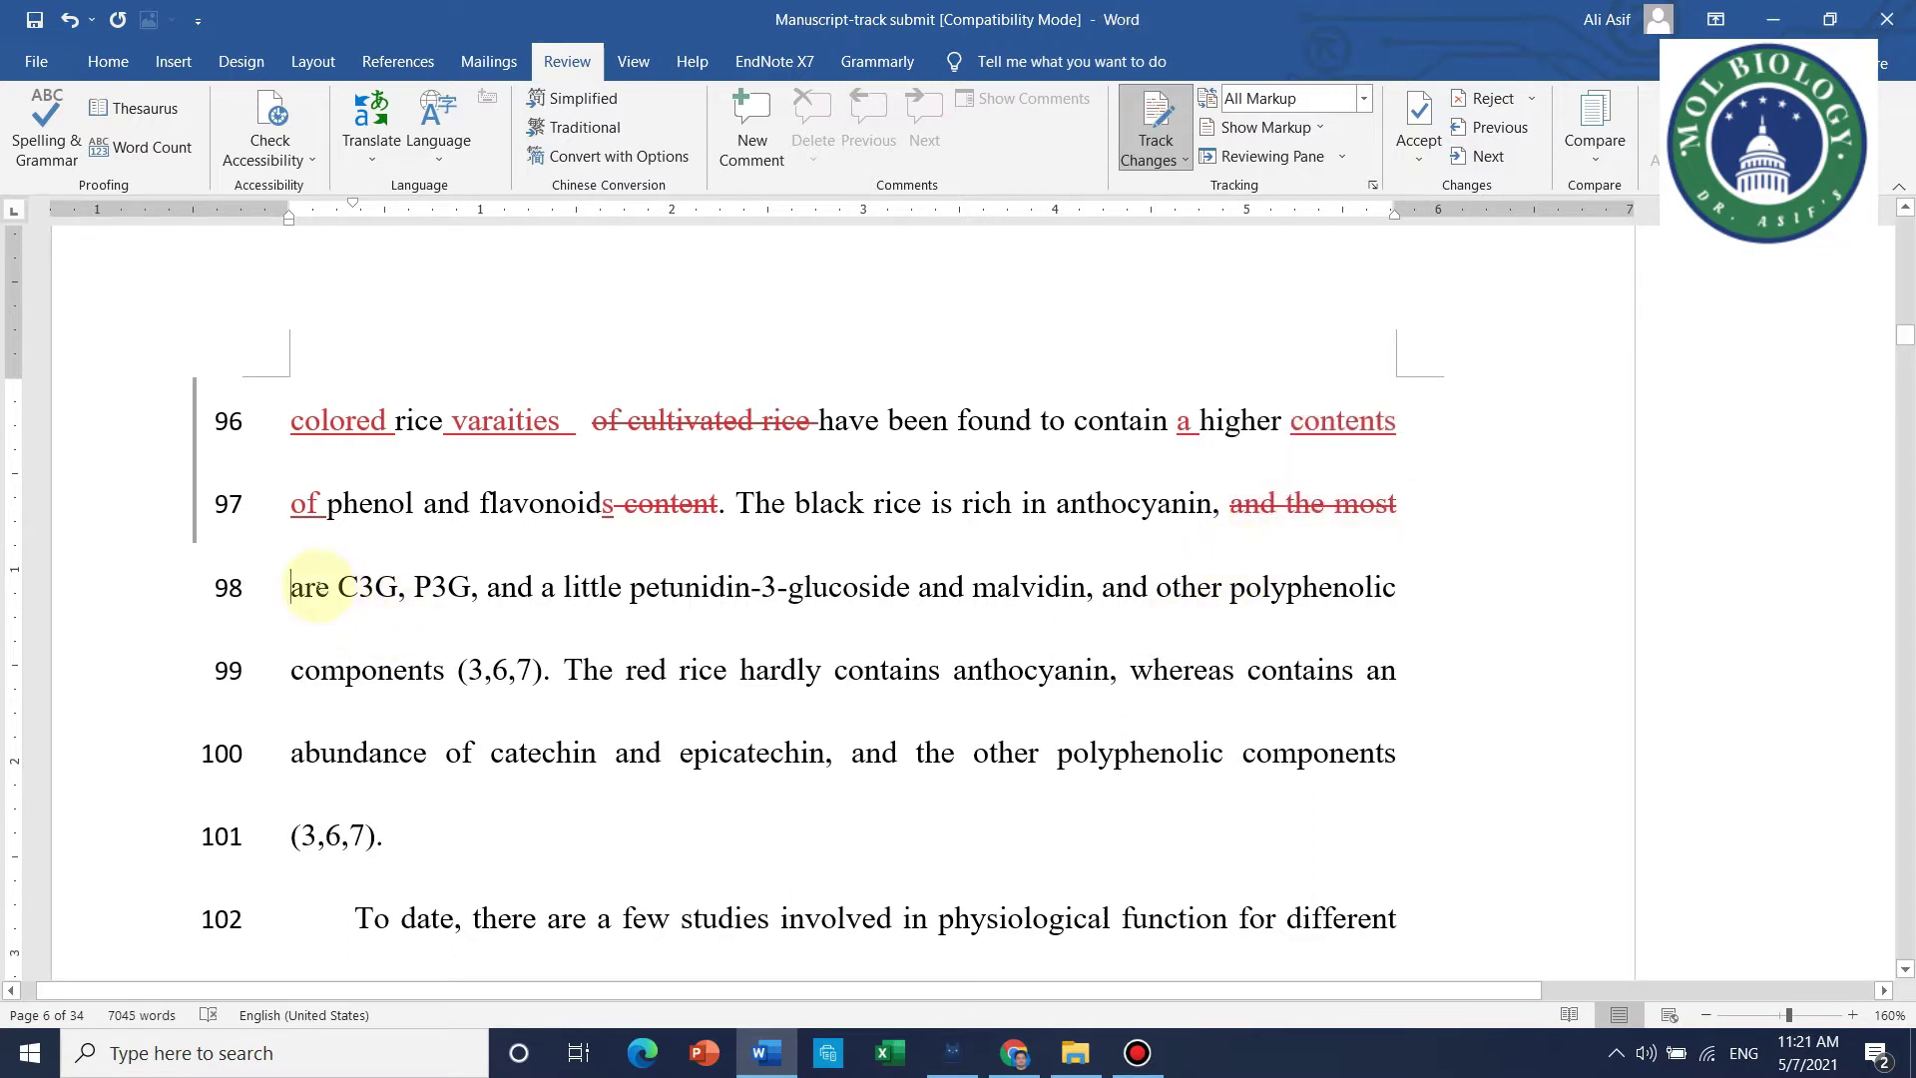
{"action": "mouse_move", "coordinate": [316, 589]}
{"action": "left_mouse_down"}
{"action": "mouse_move", "coordinate": [290, 589]}
{"action": "mouse_move", "coordinate": [339, 589]}
{"action": "left_mouse_up"}
{"action": "key", "text": "Delete"}
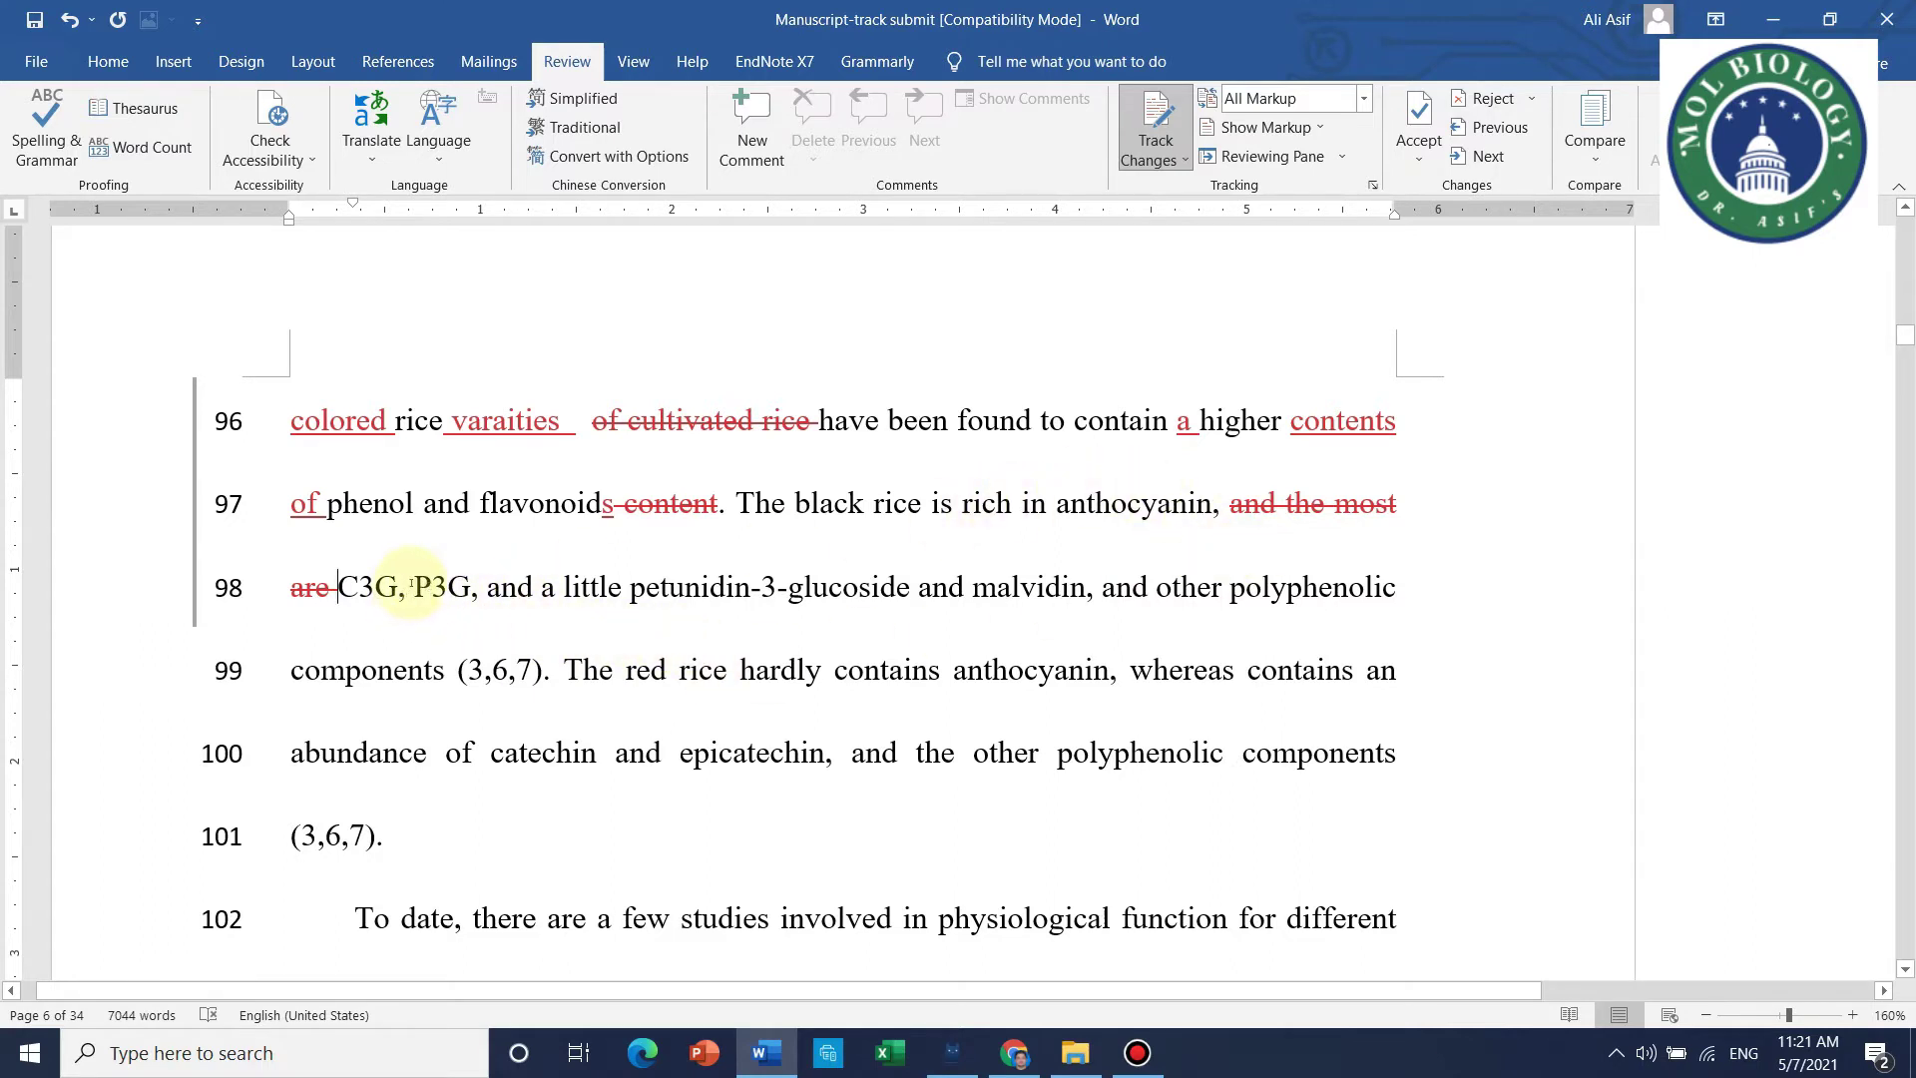
Insert 'and' before P3G and 'contents' after it, then select 'C3G, and P3G contents,'
{"action": "left_click", "coordinate": [412, 584]}
{"action": "type", "text": "and P3G"}
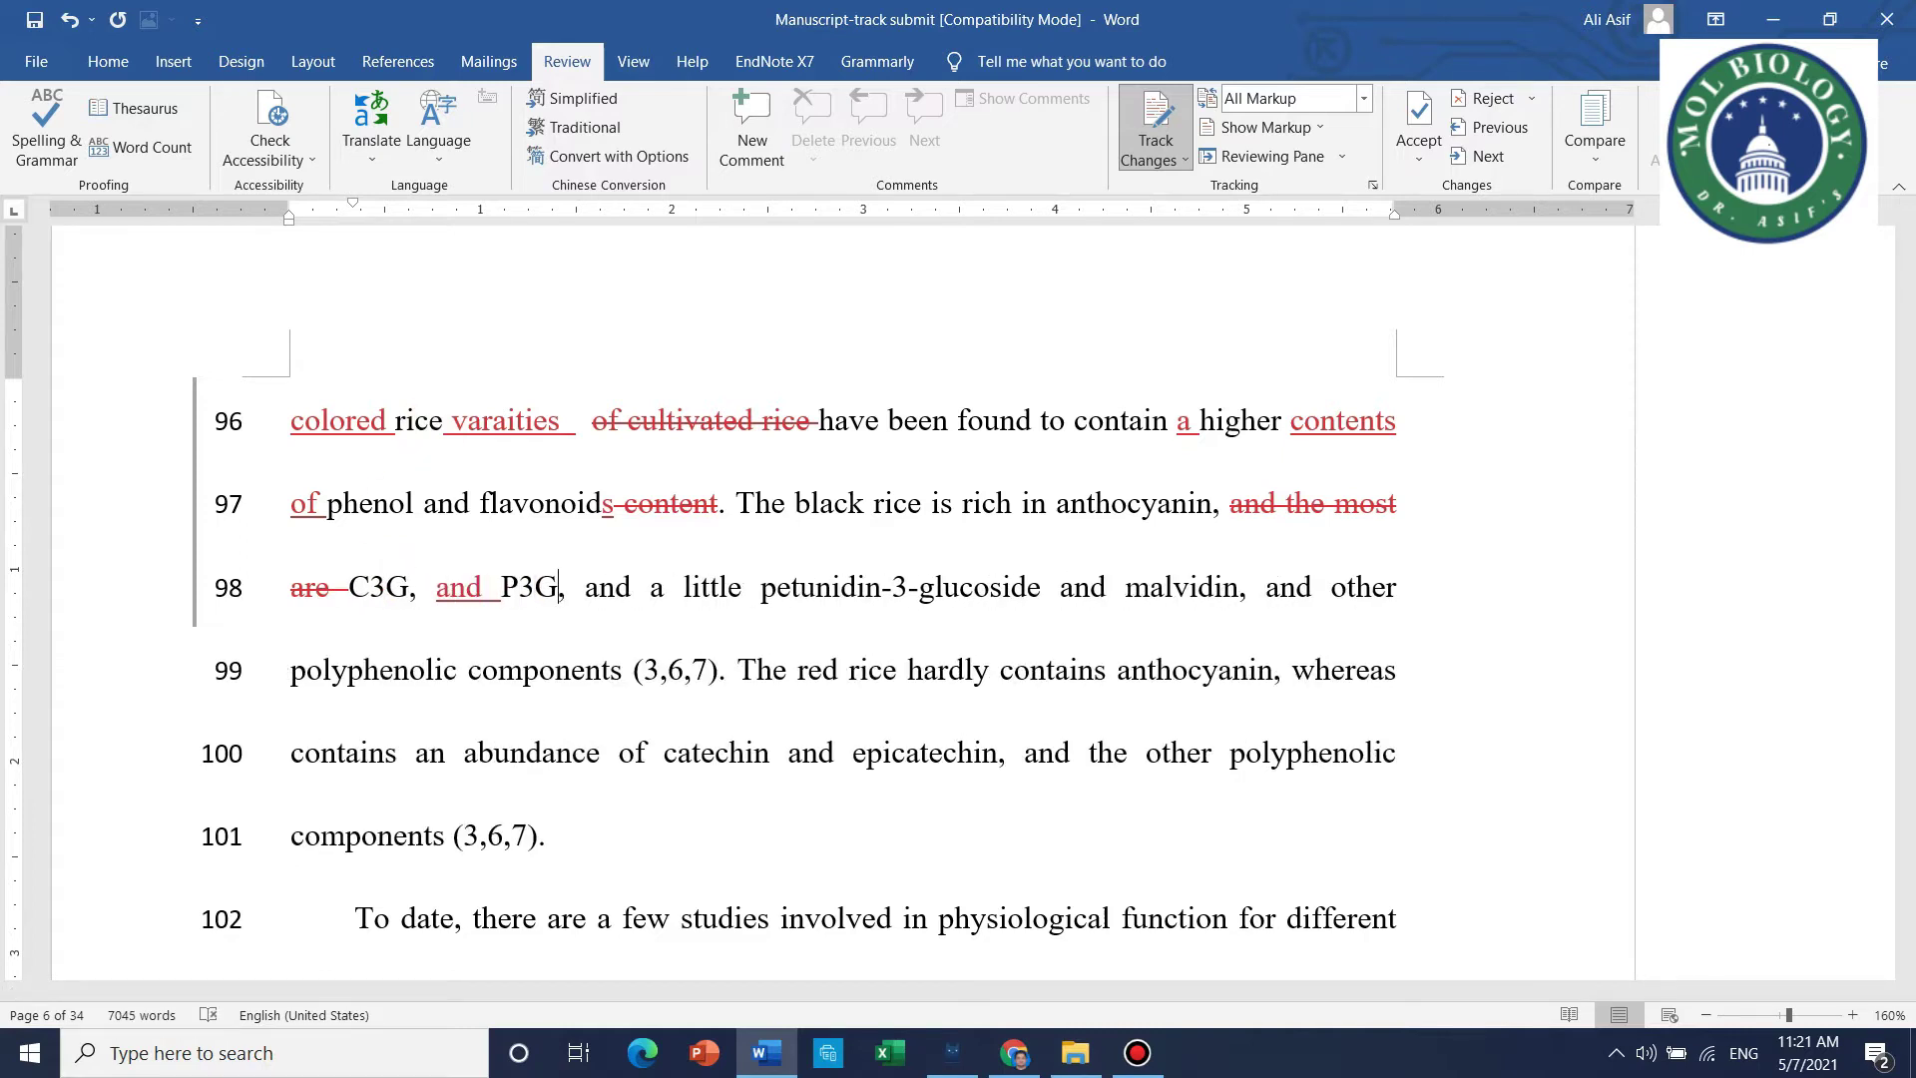
{"action": "type", "text": " con"}
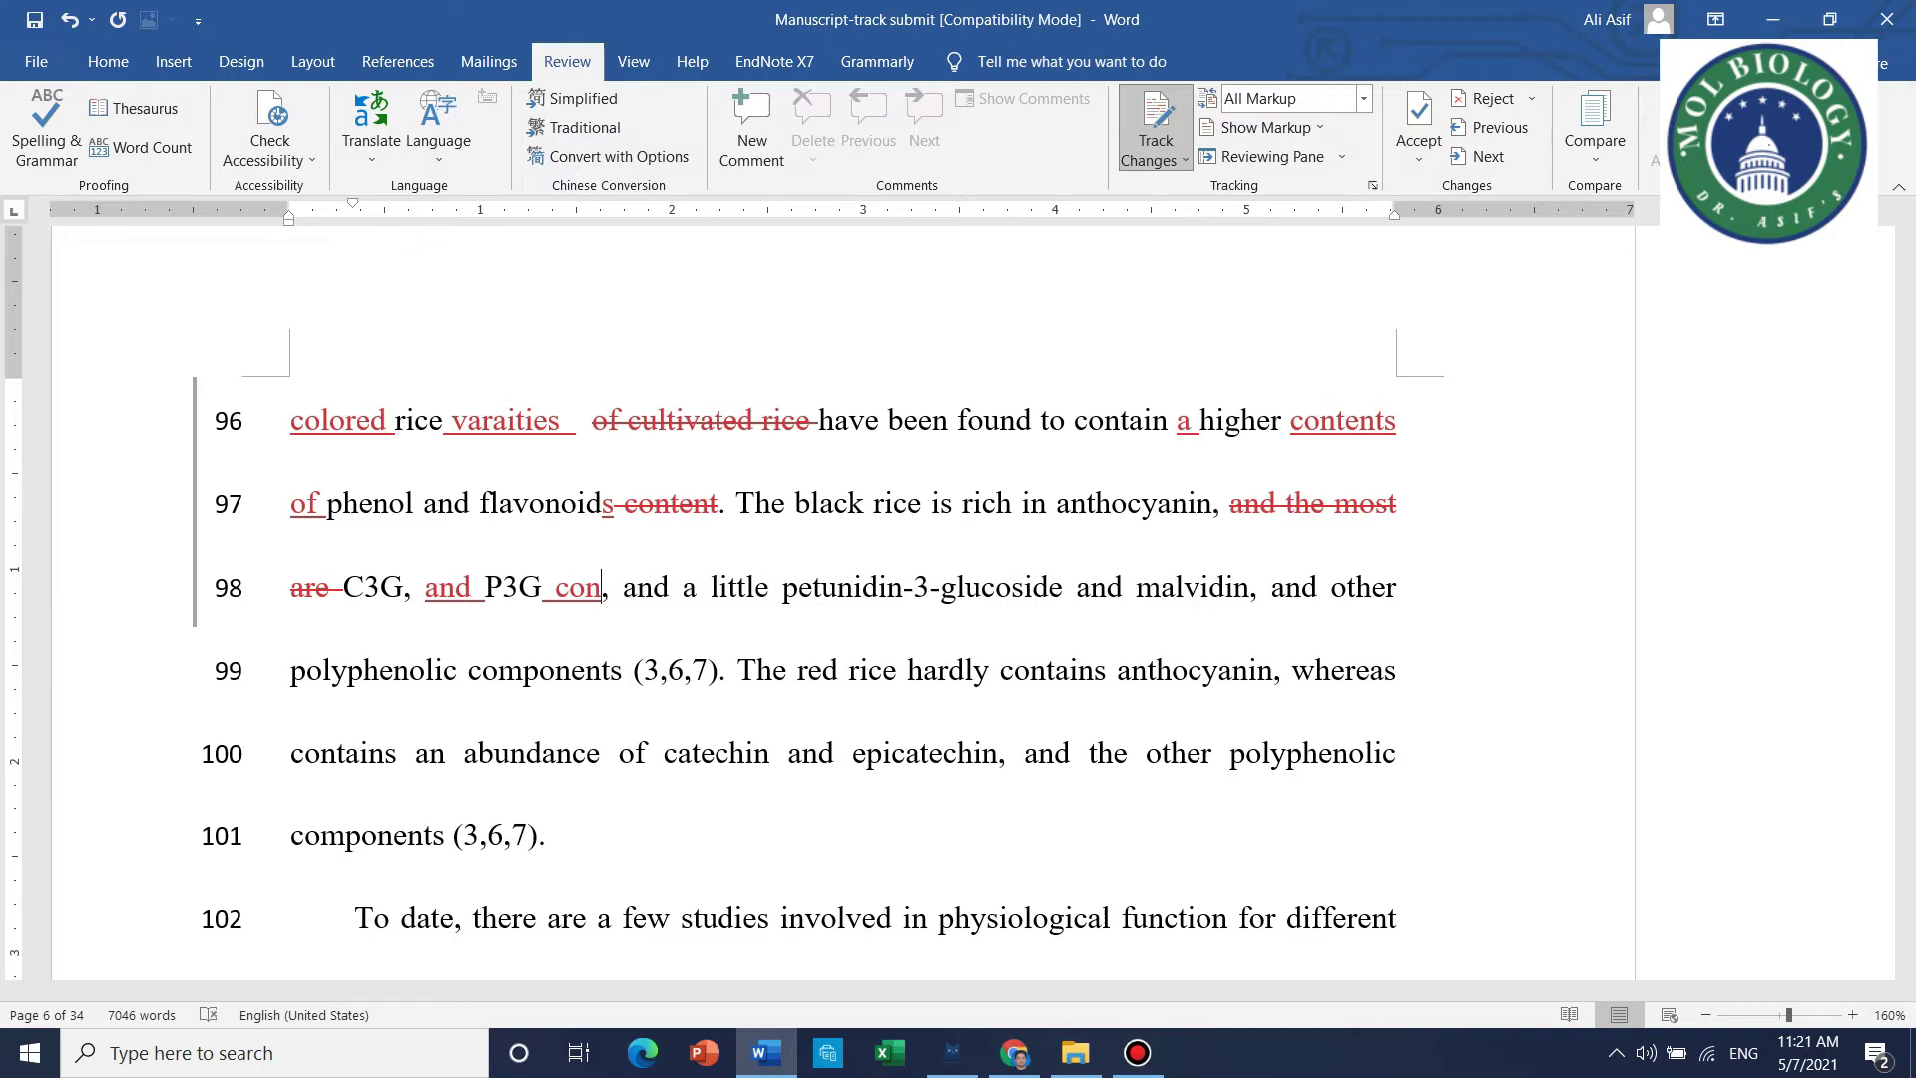
{"action": "type", "text": "tents"}
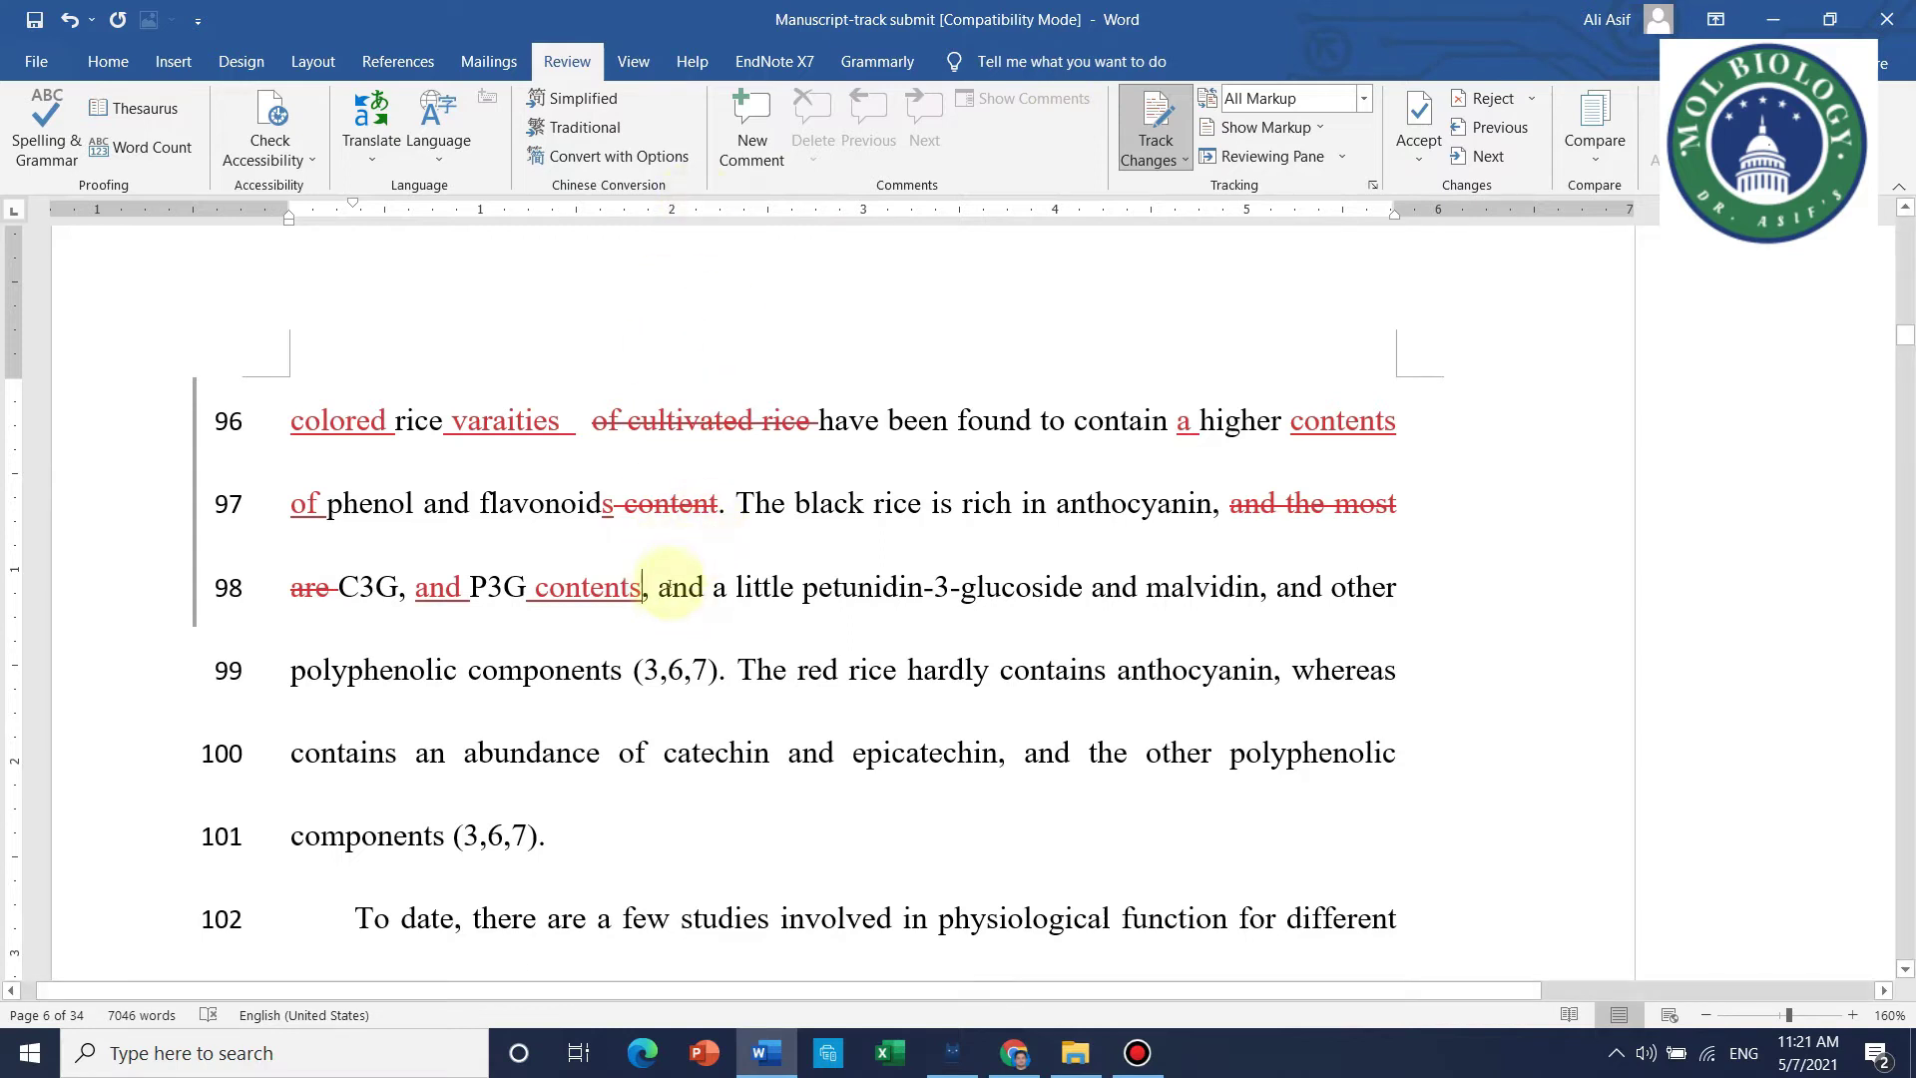
{"action": "left_click_drag", "start_coordinate": [655, 587], "coordinate": [349, 583]}
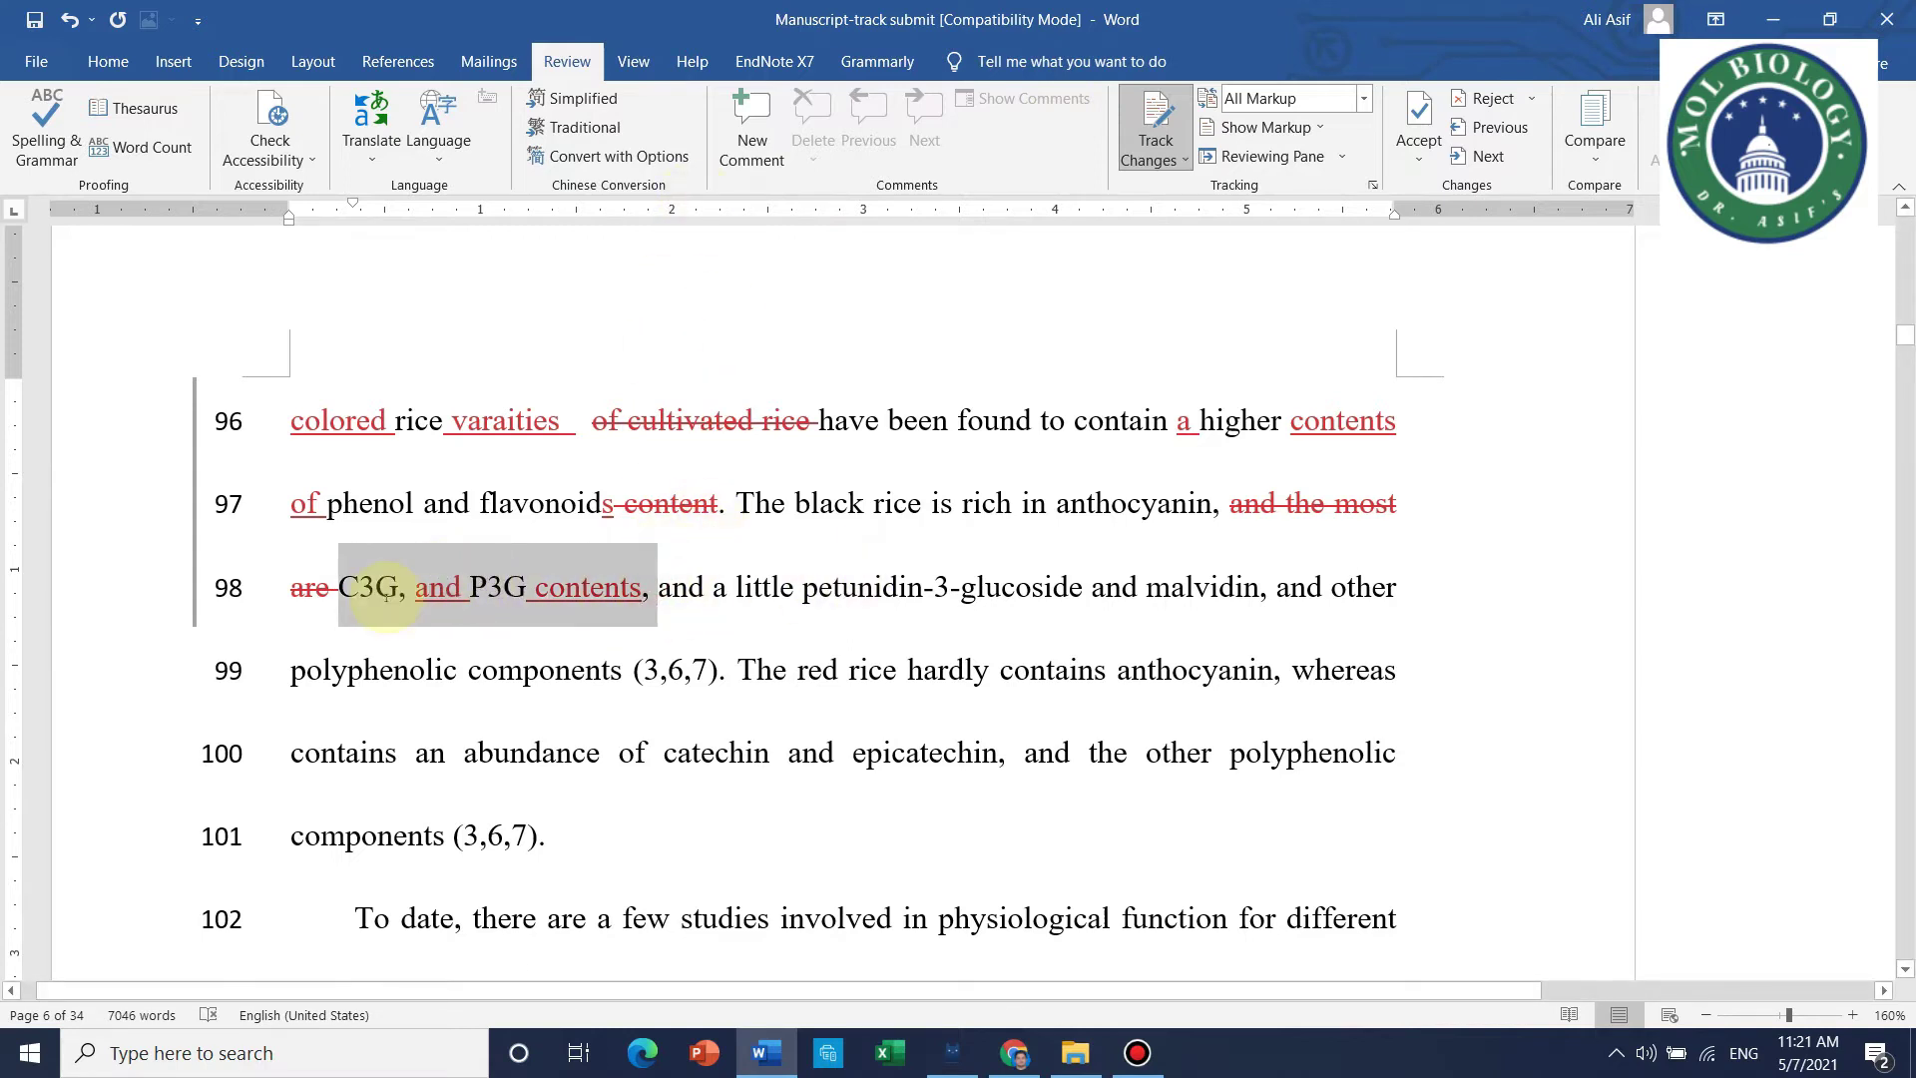
Attach the comment 'Please rephrase the sentence' to the selected phrase 'C3G, and P3G contents,'
{"action": "left_click", "coordinate": [744, 121]}
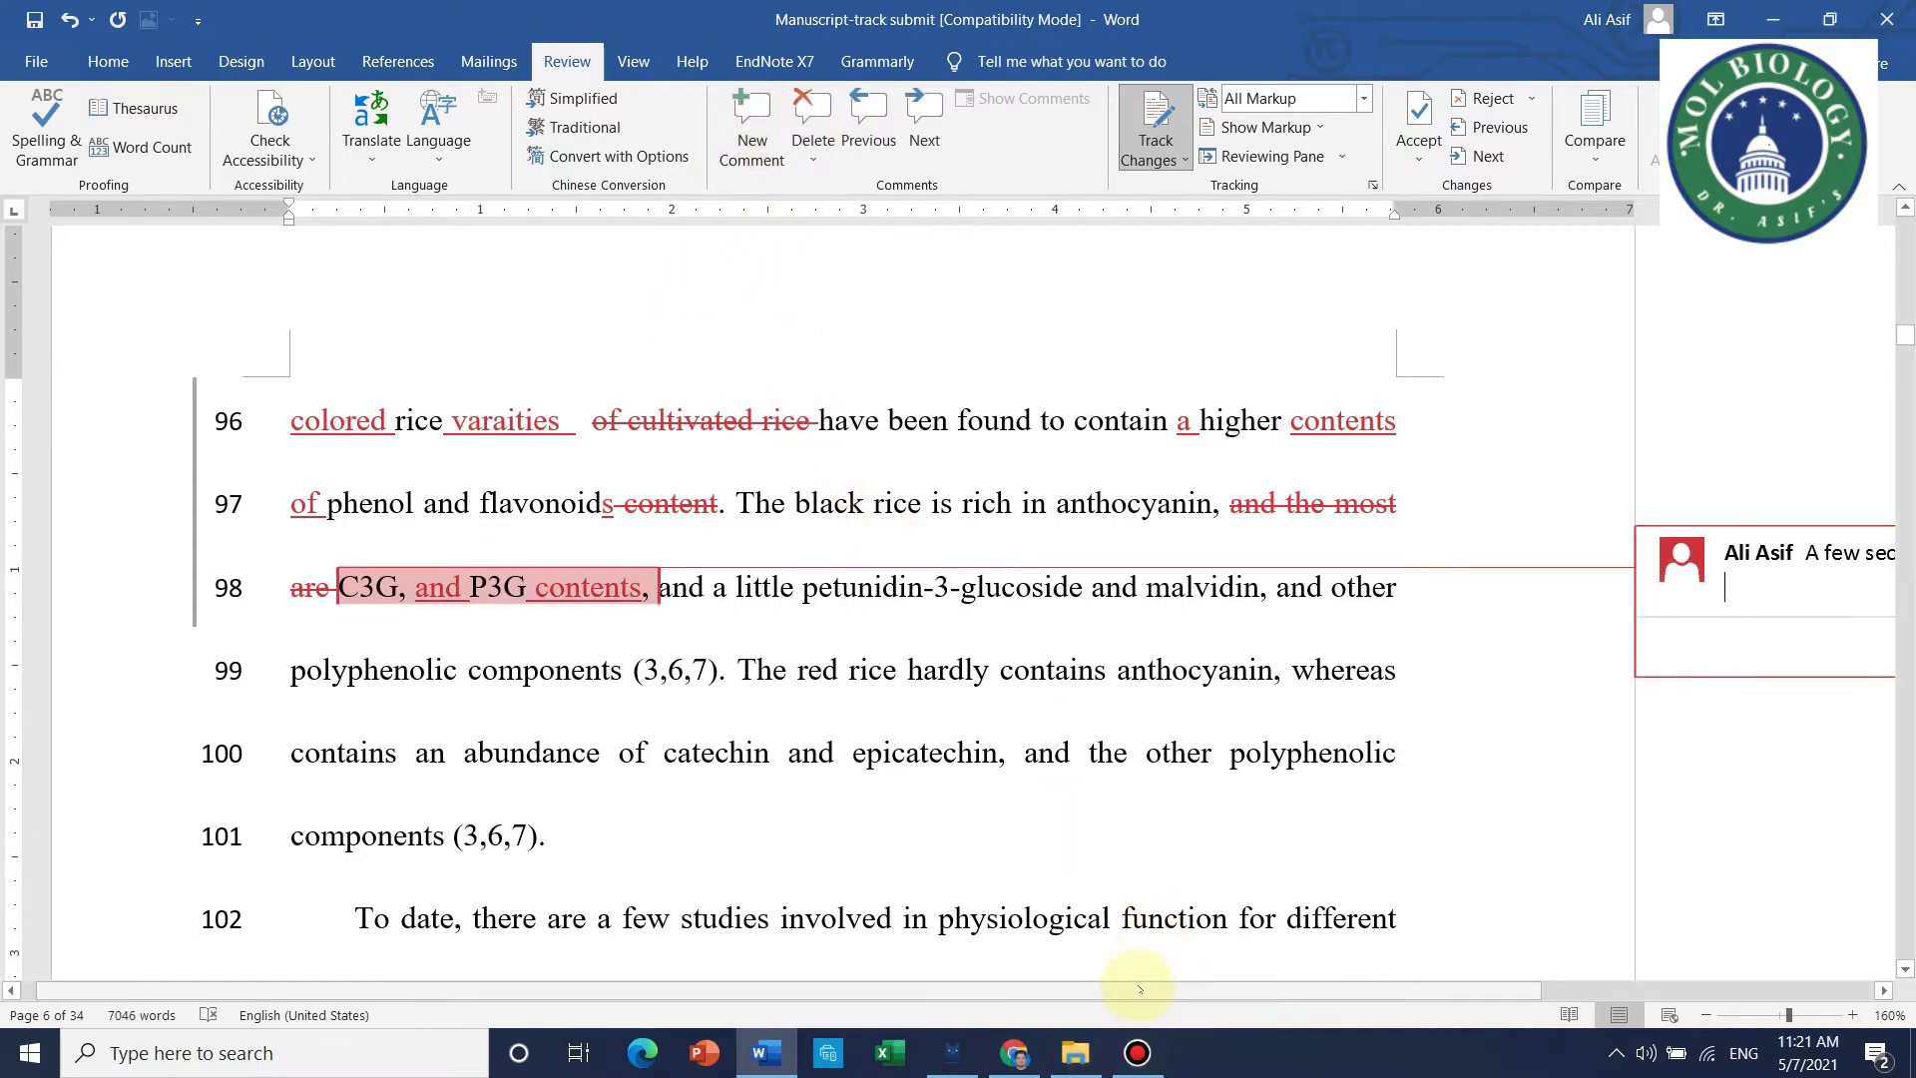
{"action": "left_click_drag", "start_coordinate": [1134, 989], "coordinate": [1277, 988]}
{"action": "scroll", "coordinate": [1323, 953], "scroll_direction": "right", "scroll_amount": 3}
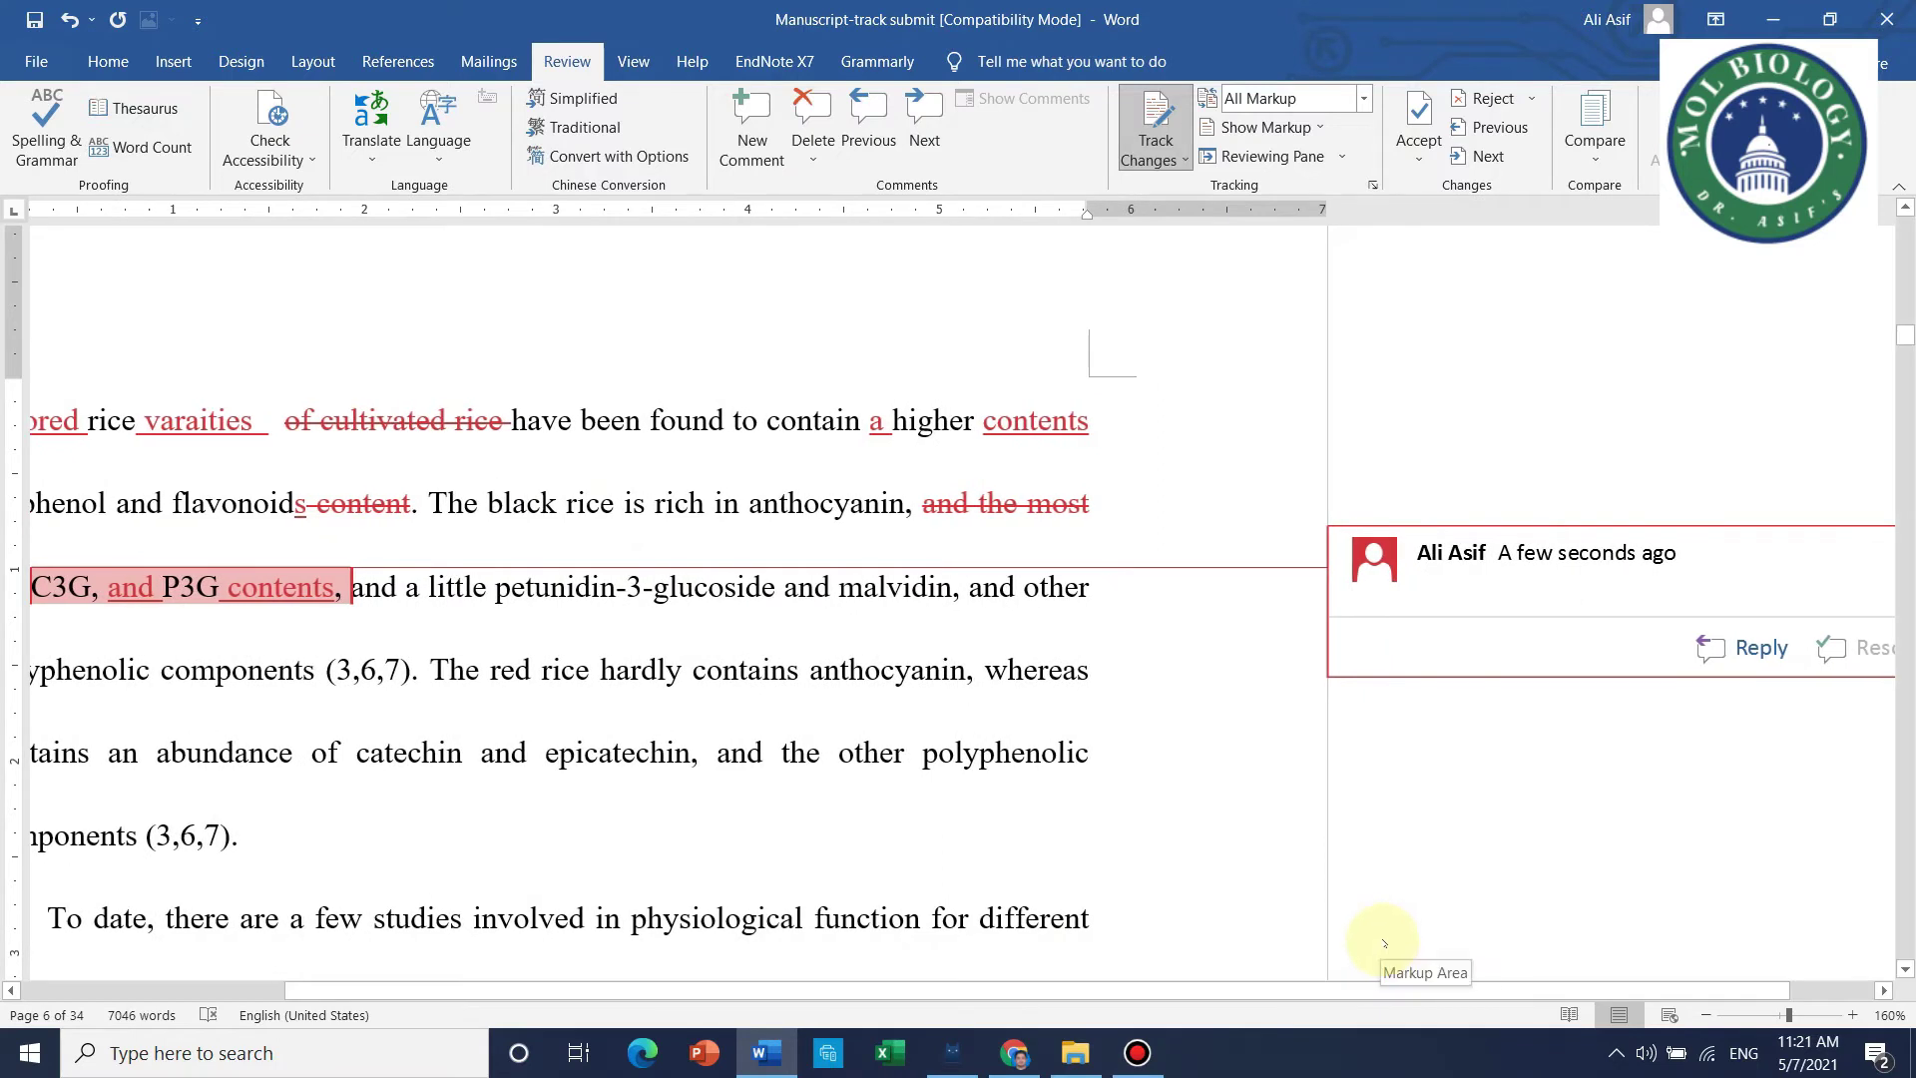
{"action": "type", "text": "pleas"}
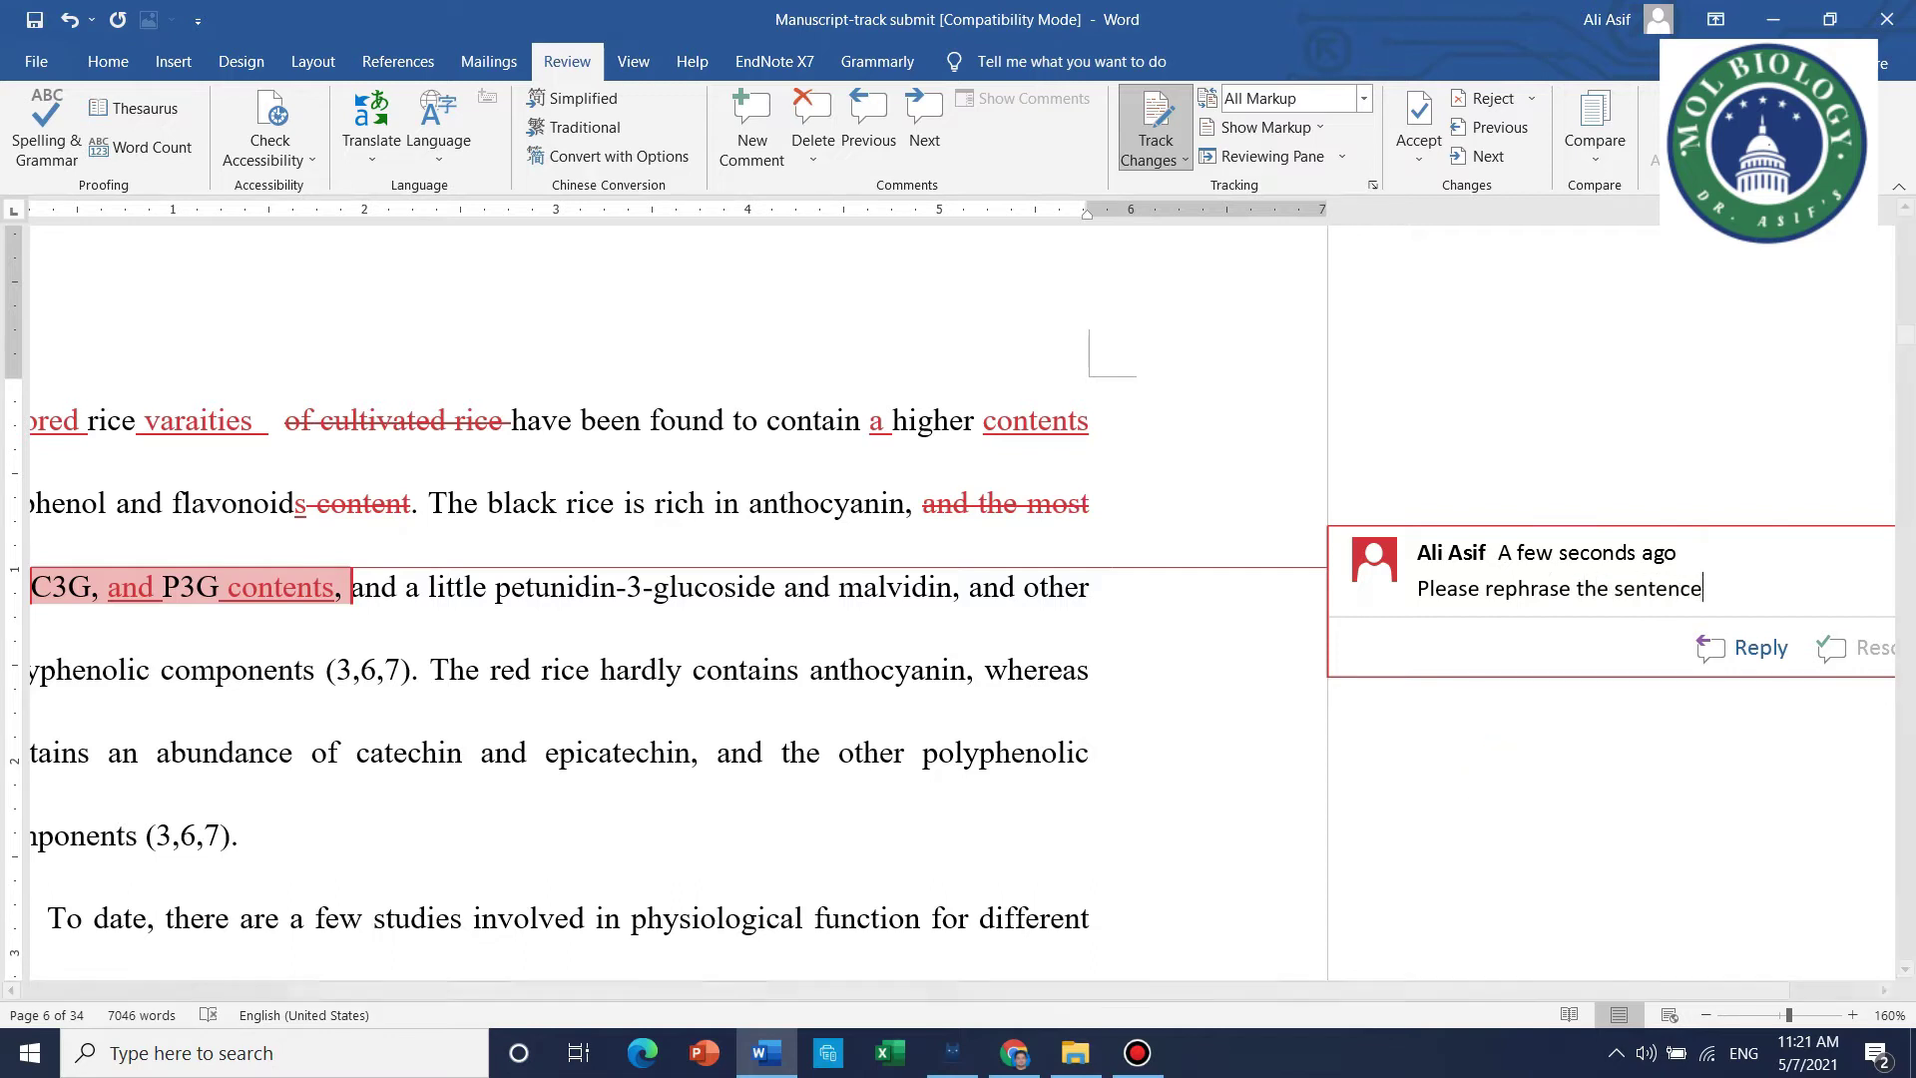
{"action": "scroll", "coordinate": [1506, 838], "scroll_direction": "down", "scroll_amount": 3}
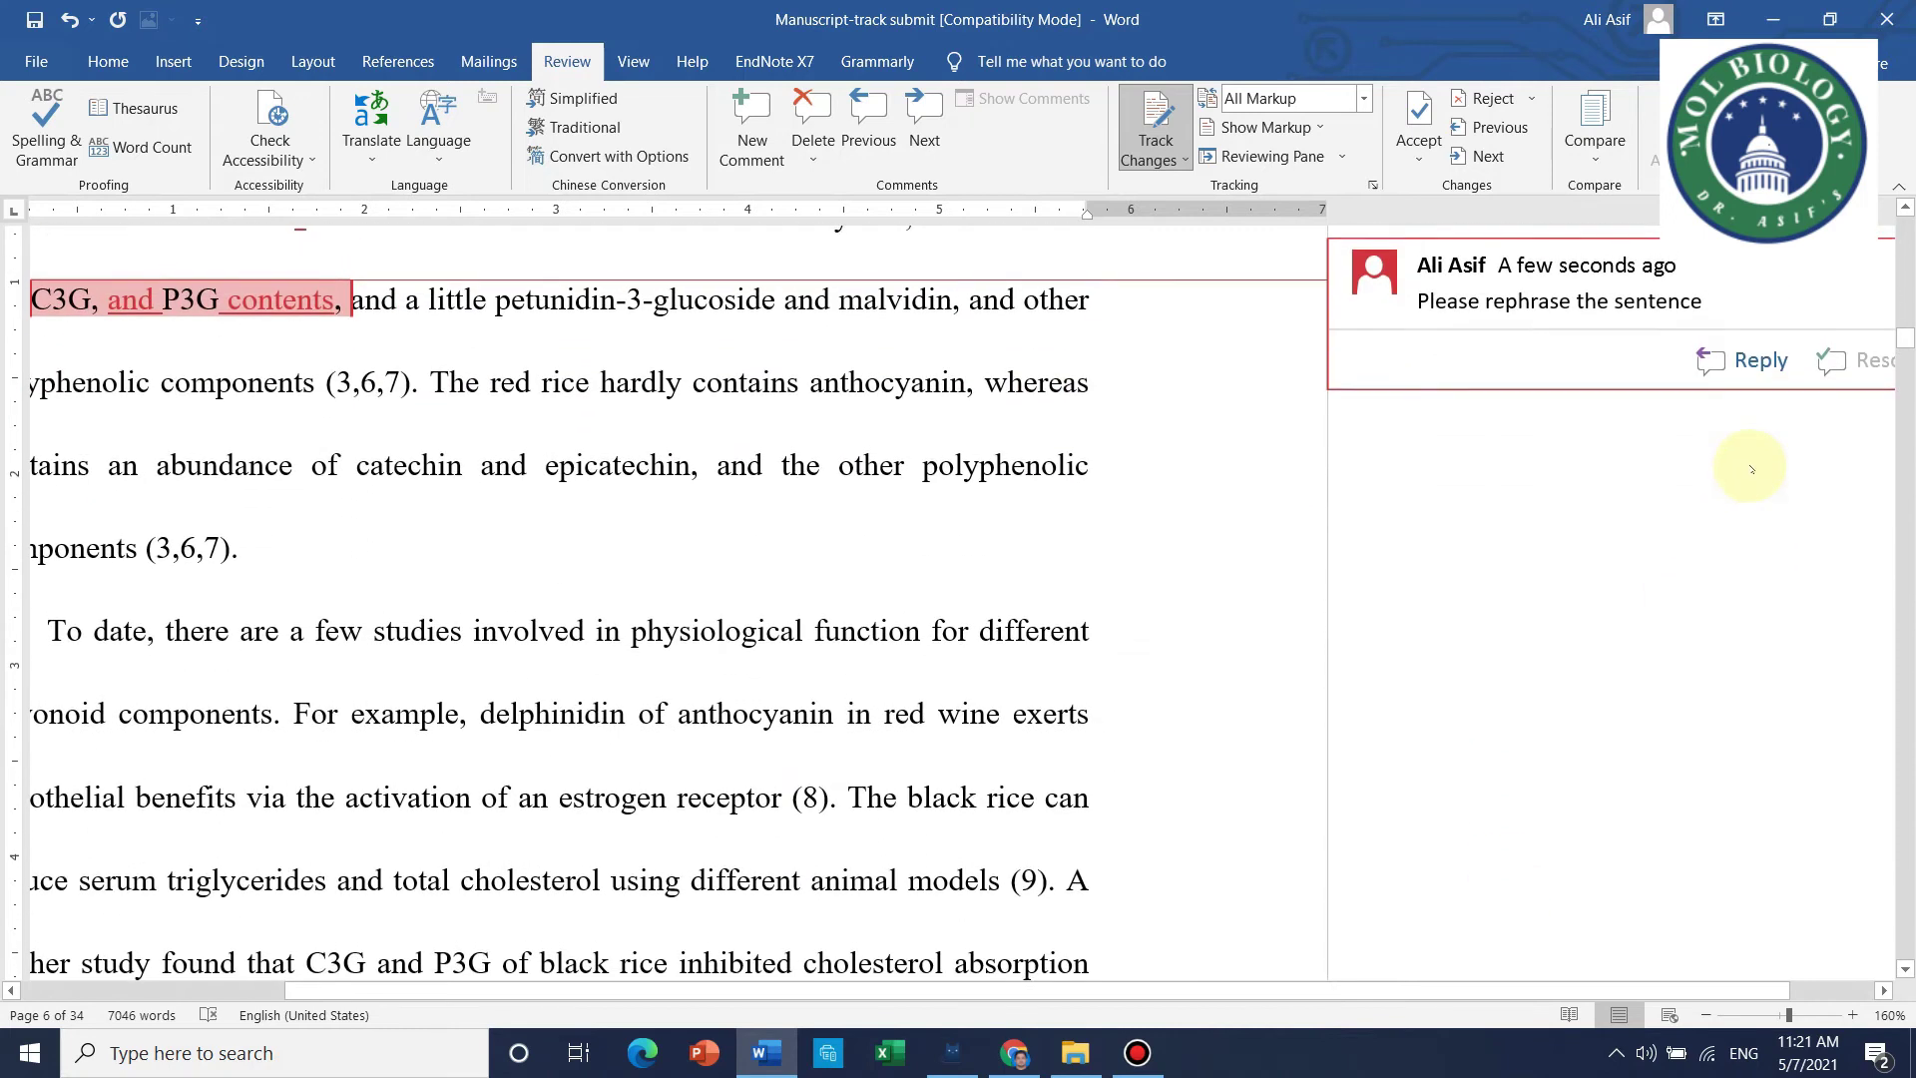
{"action": "scroll", "coordinate": [1737, 489], "scroll_direction": "up", "scroll_amount": 2}
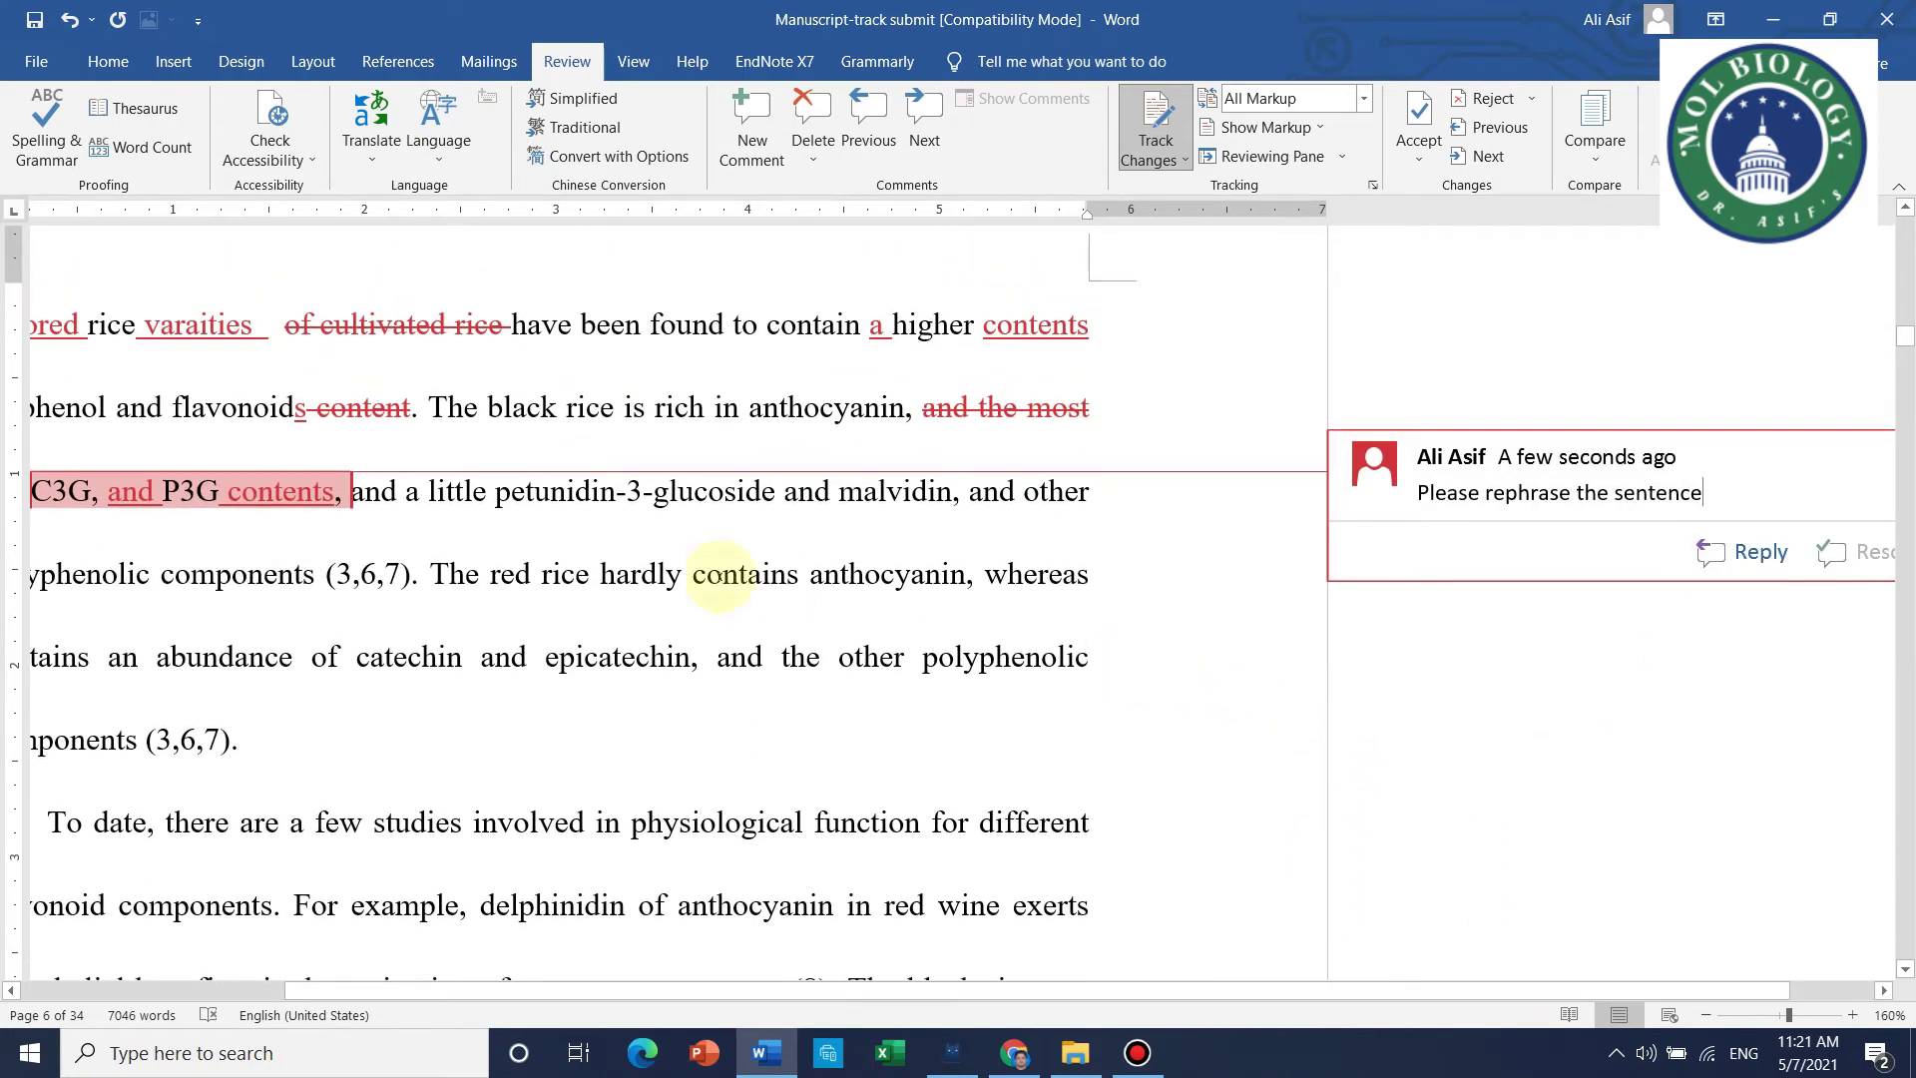
{"action": "left_click", "coordinate": [556, 546]}
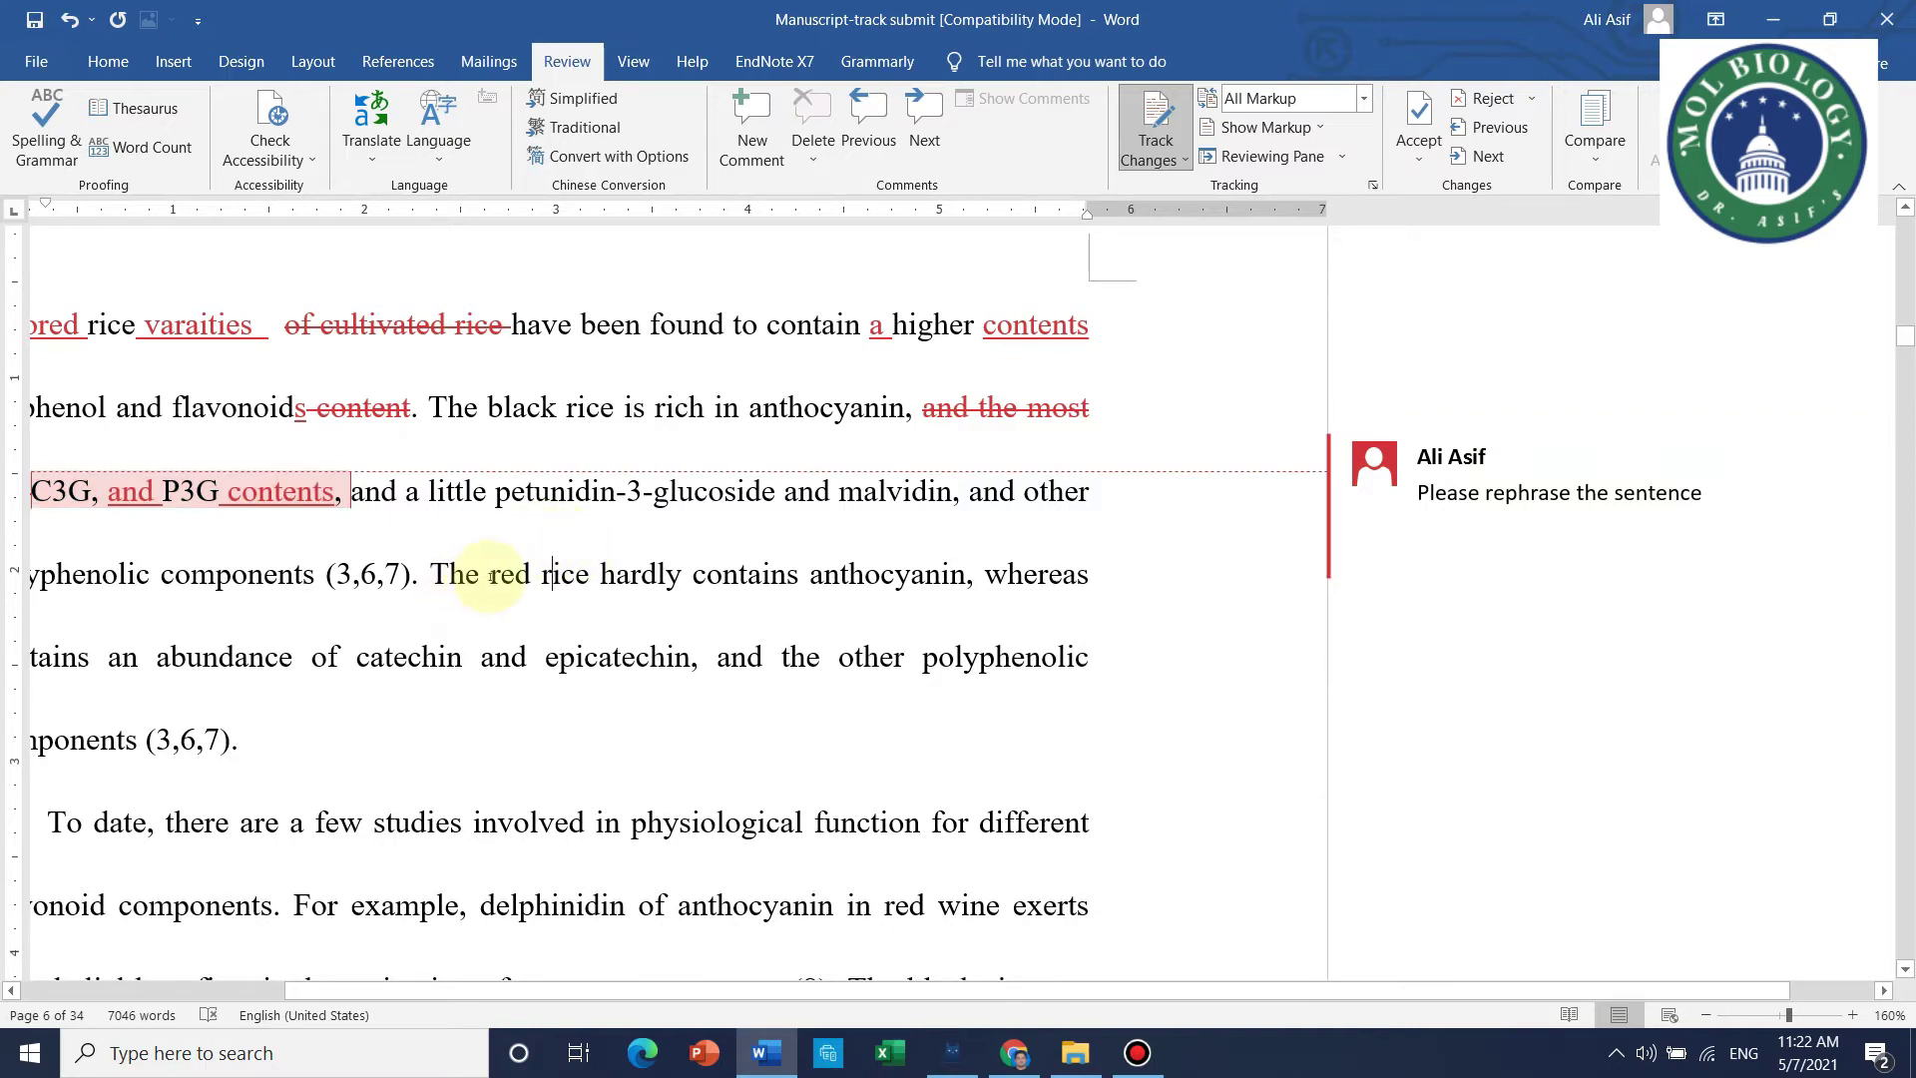
{"action": "scroll", "coordinate": [479, 569], "scroll_direction": "down", "scroll_amount": 1}
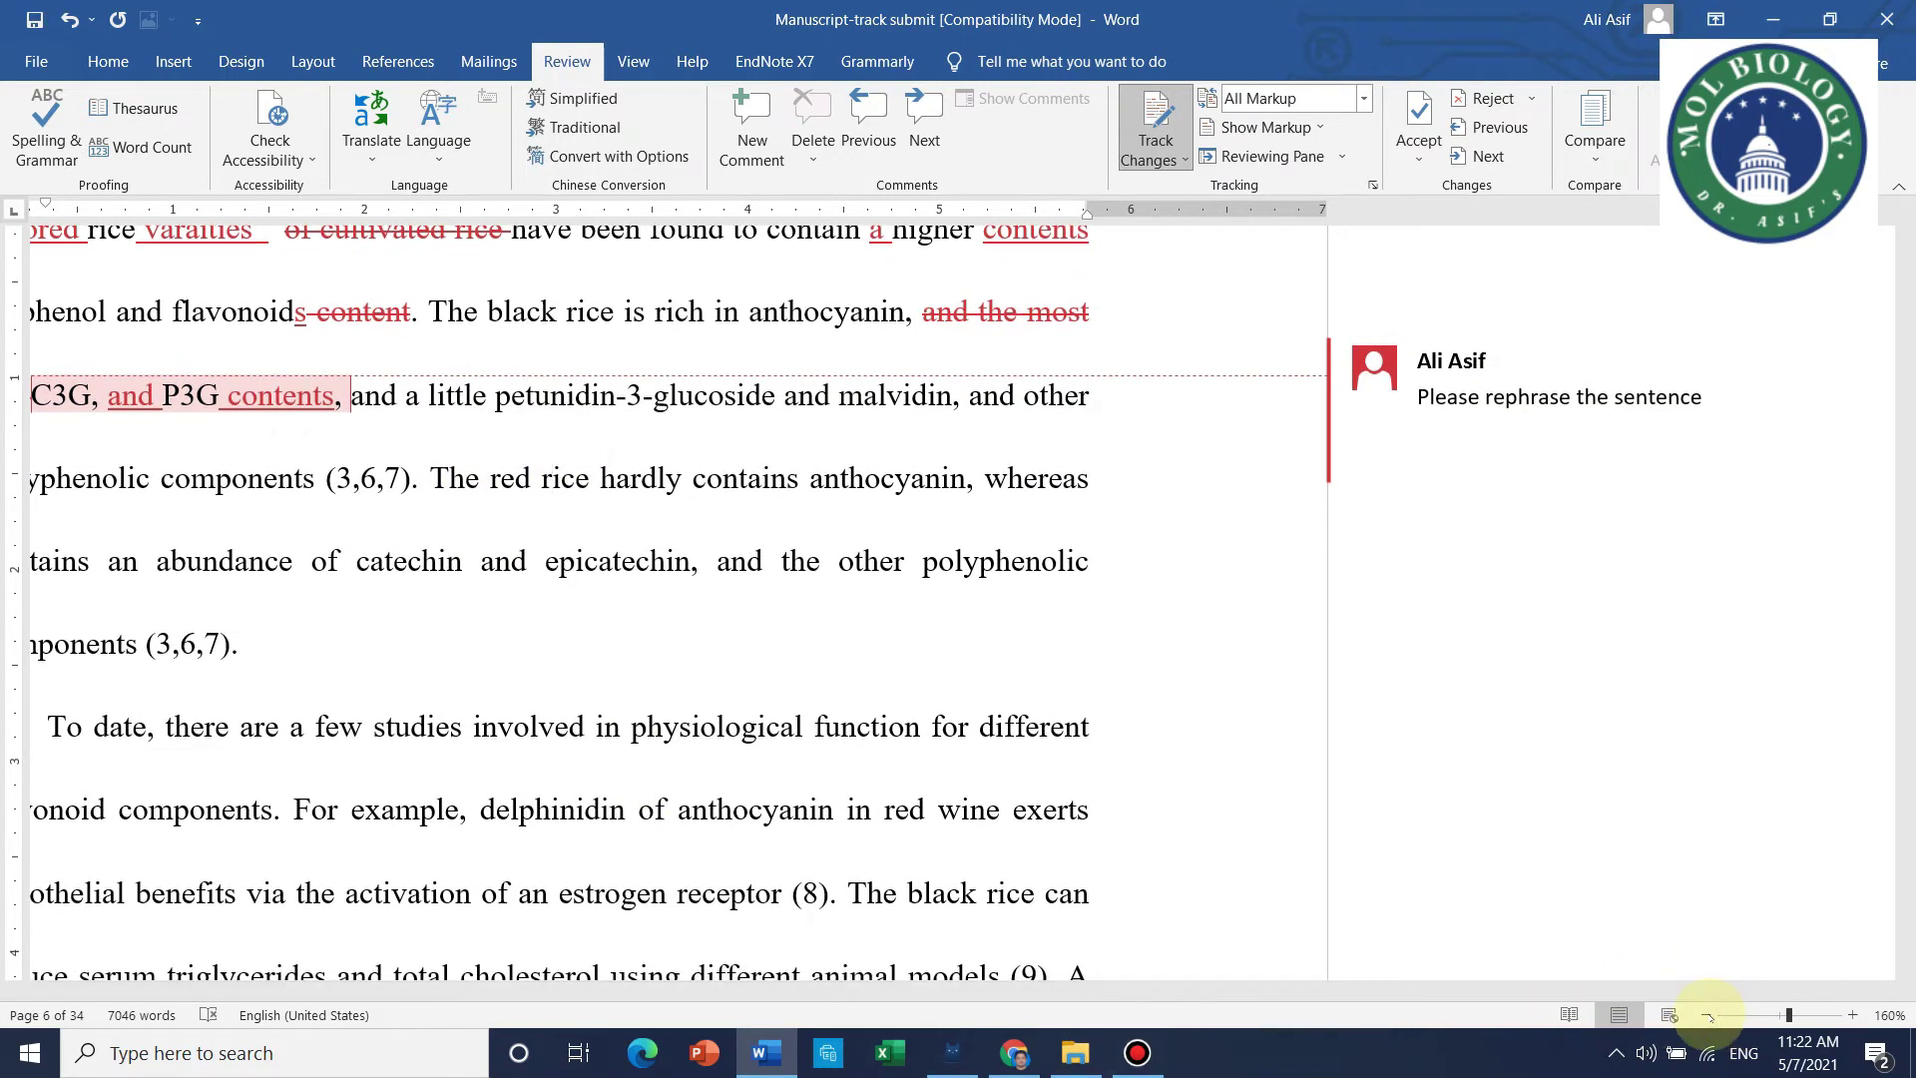
Zoom the page to 150% and review 'petunidin-3-glucoside' on line 98
{"action": "left_click", "coordinate": [1706, 1015]}
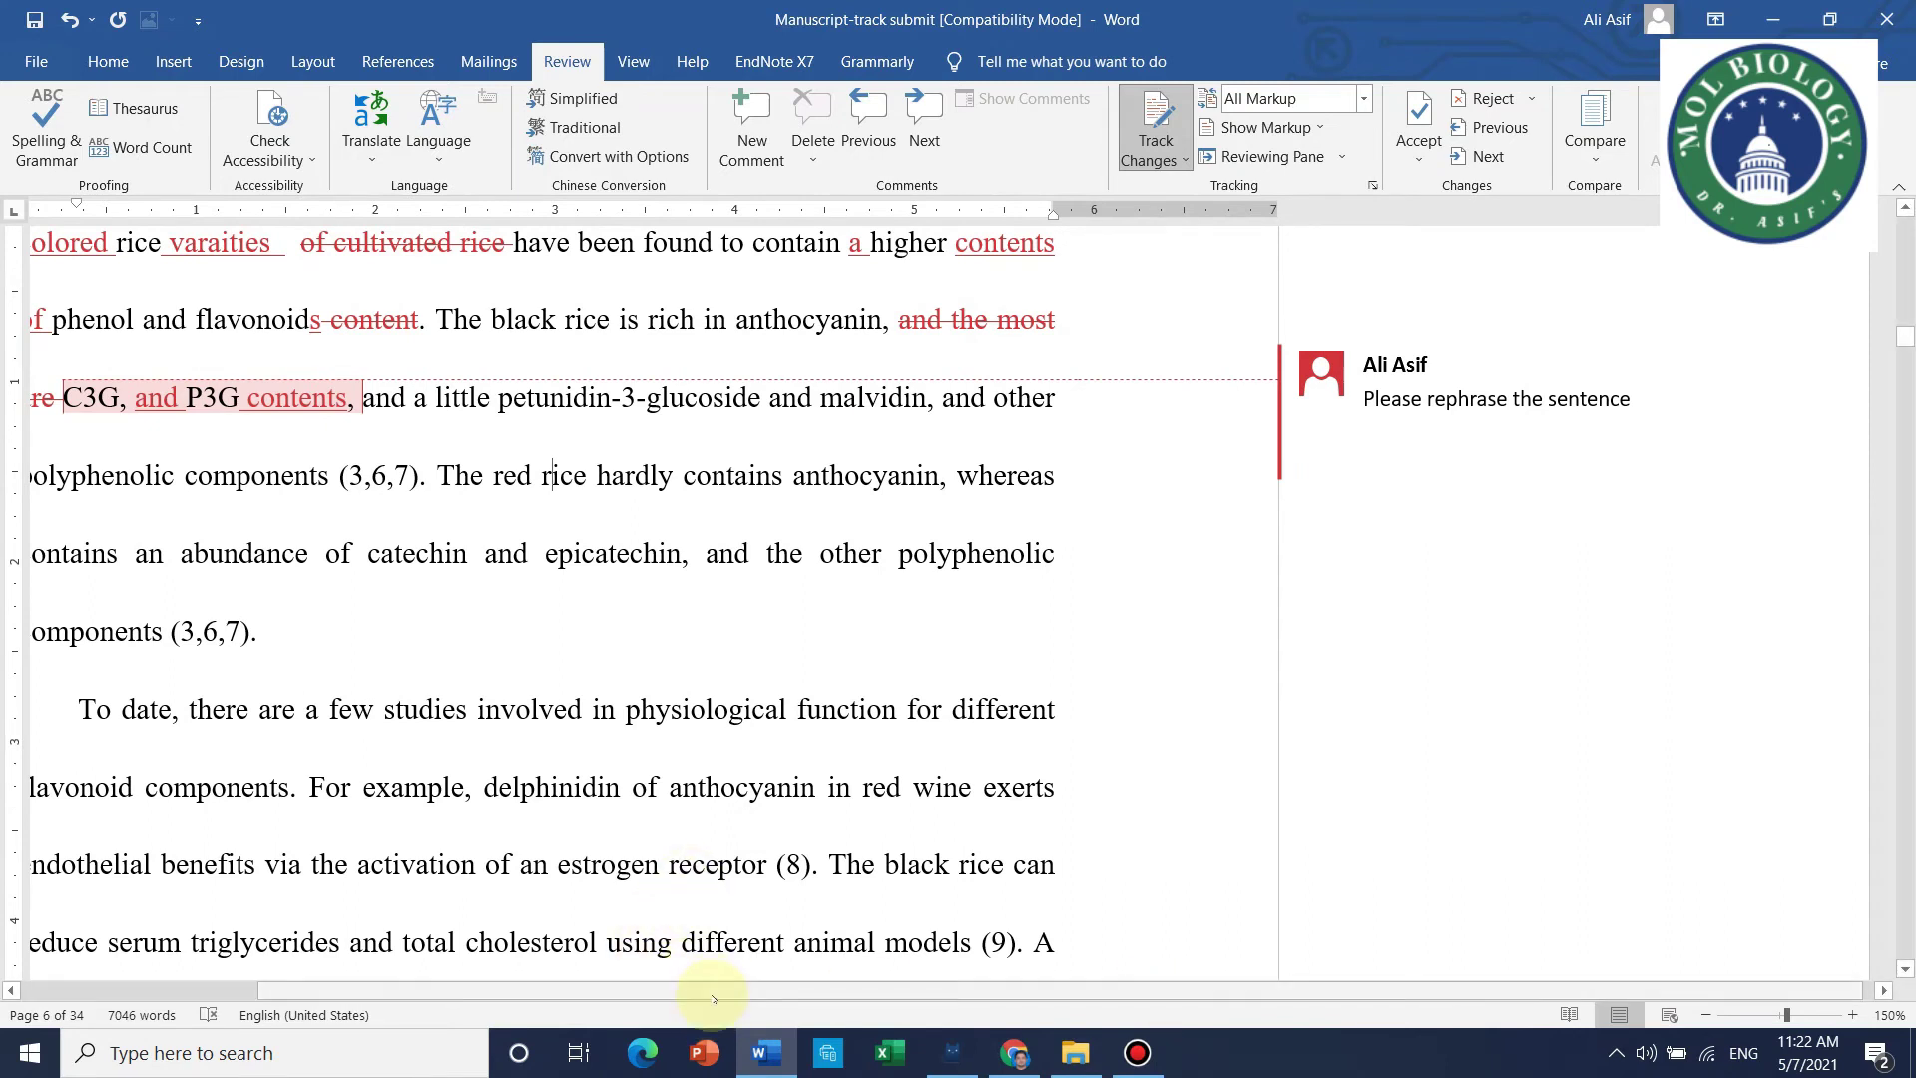
{"action": "left_click_drag", "start_coordinate": [706, 992], "coordinate": [449, 991]}
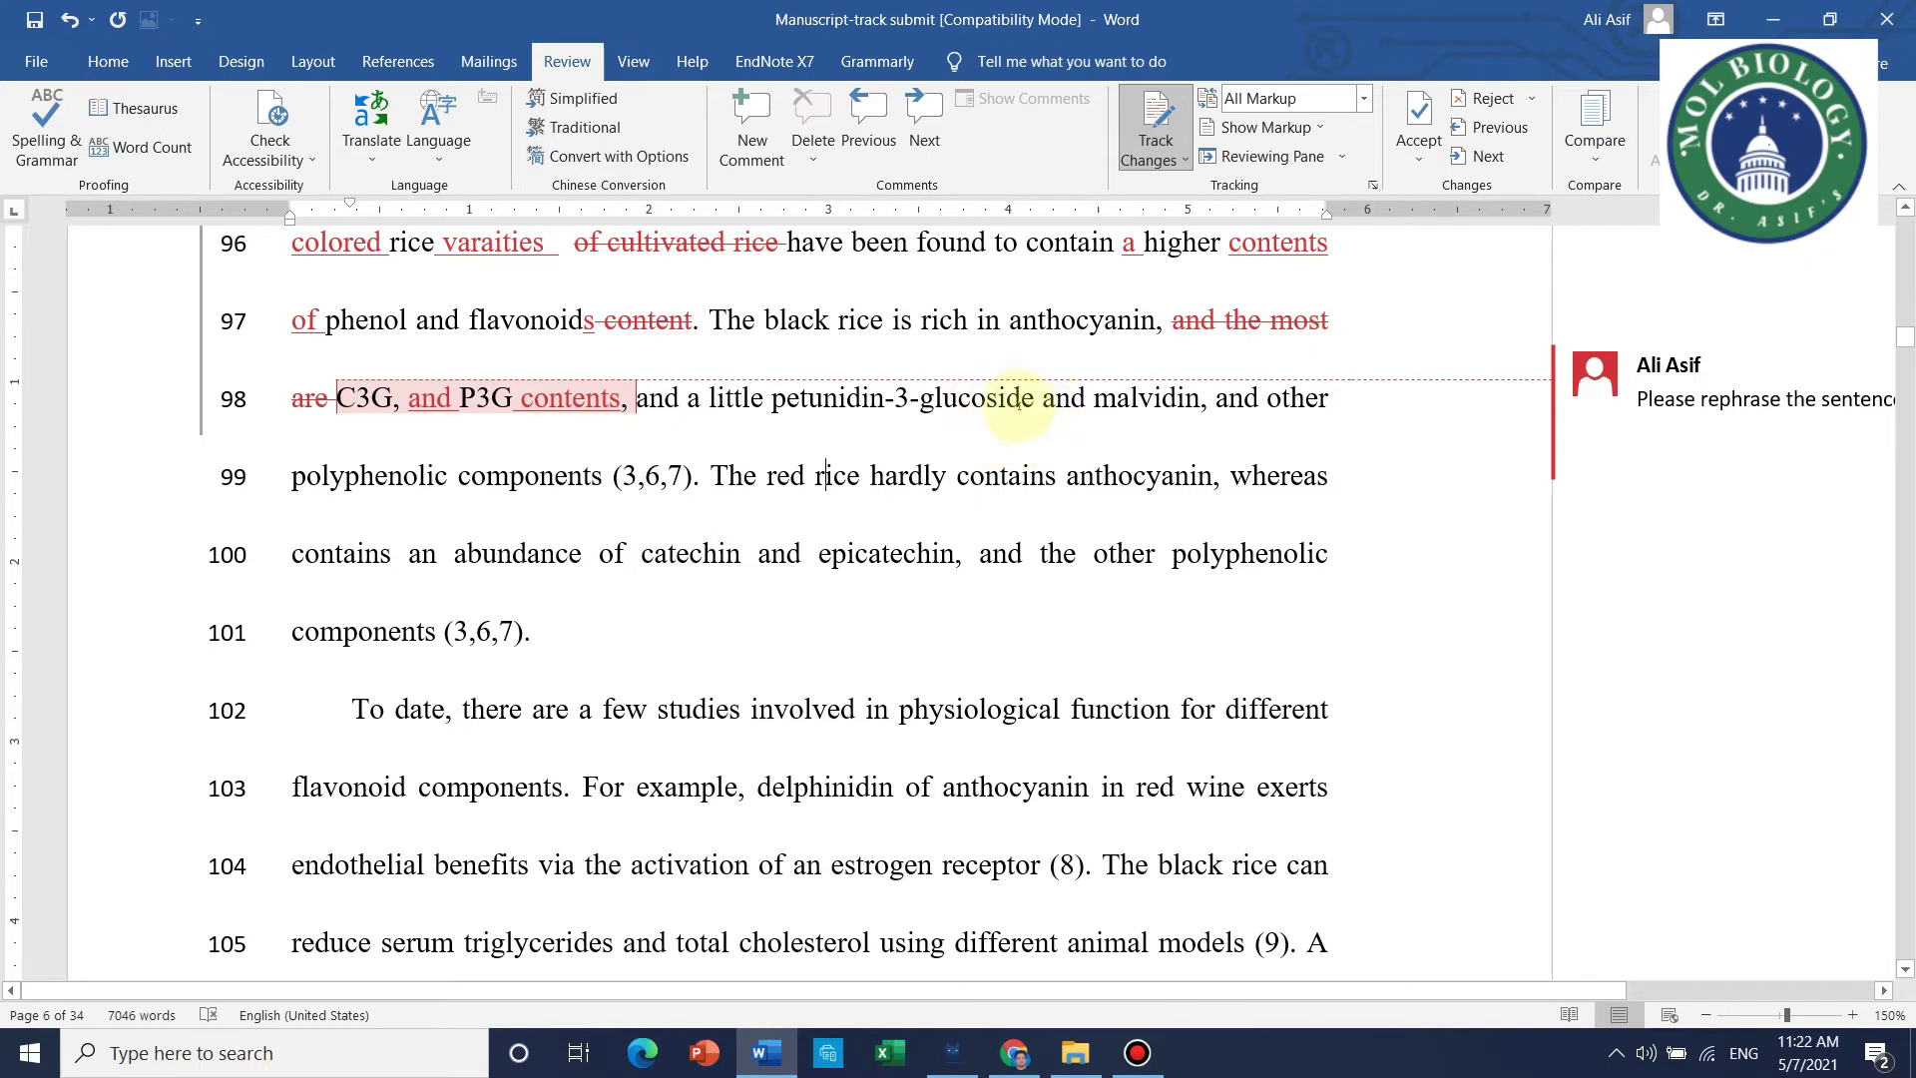
{"action": "left_click_drag", "start_coordinate": [1030, 390], "coordinate": [756, 394]}
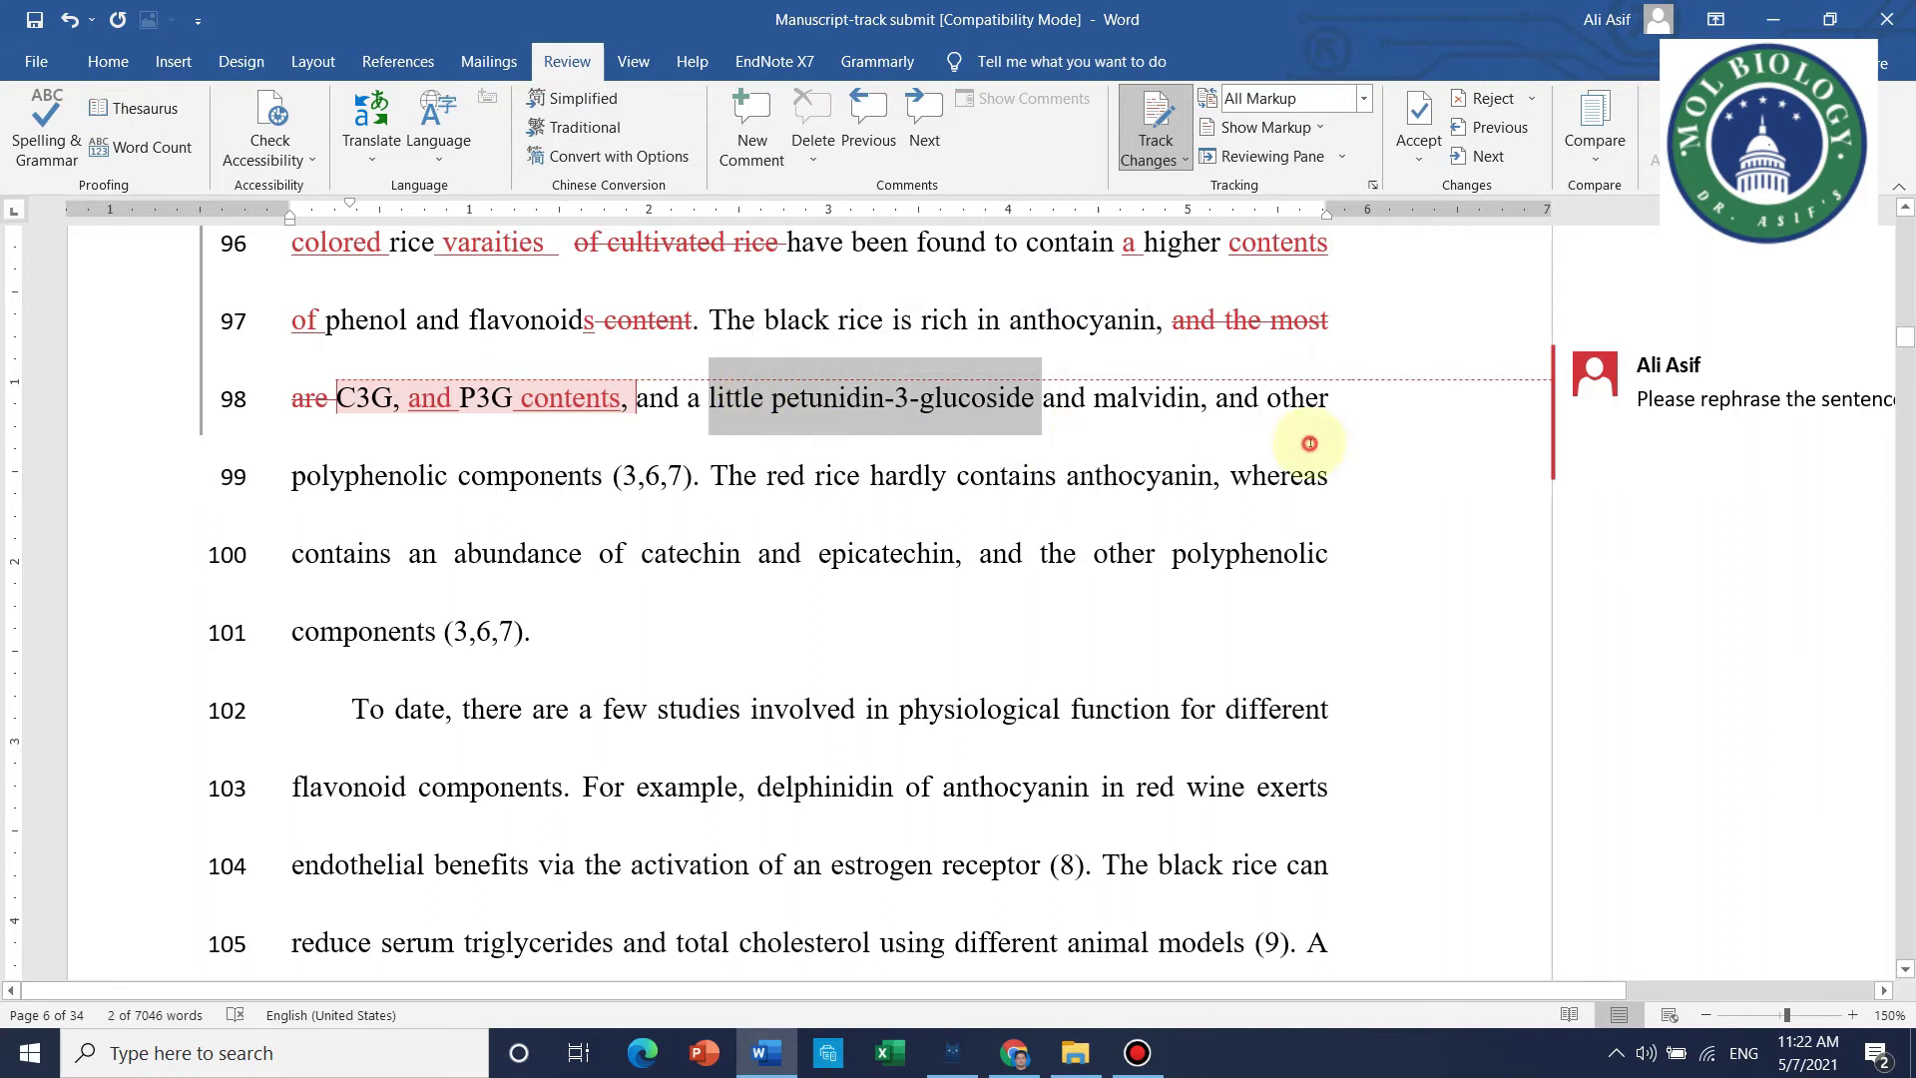
{"action": "left_click", "coordinate": [1257, 424]}
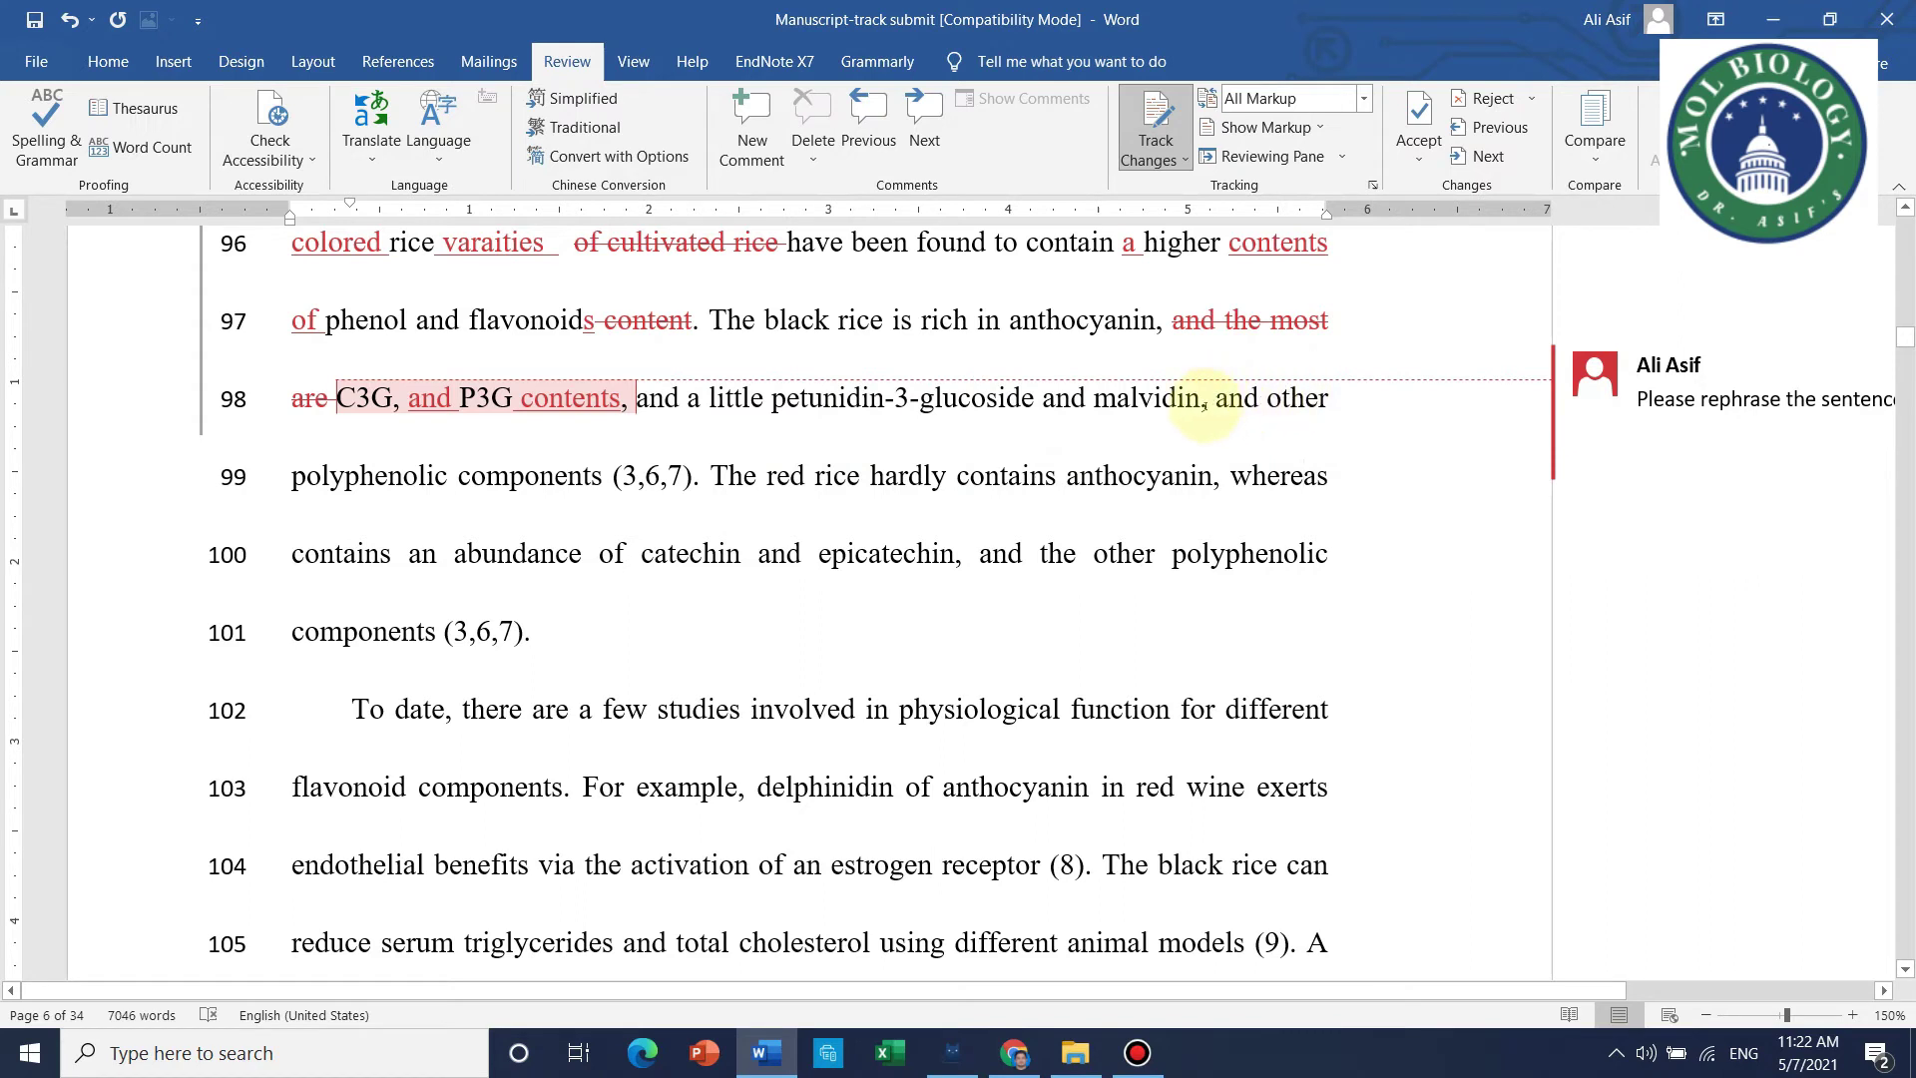
Delete the comma after malvidin and insert 'are also present in the its grain' on line 99
{"action": "left_click_drag", "start_coordinate": [1210, 405], "coordinate": [1270, 401]}
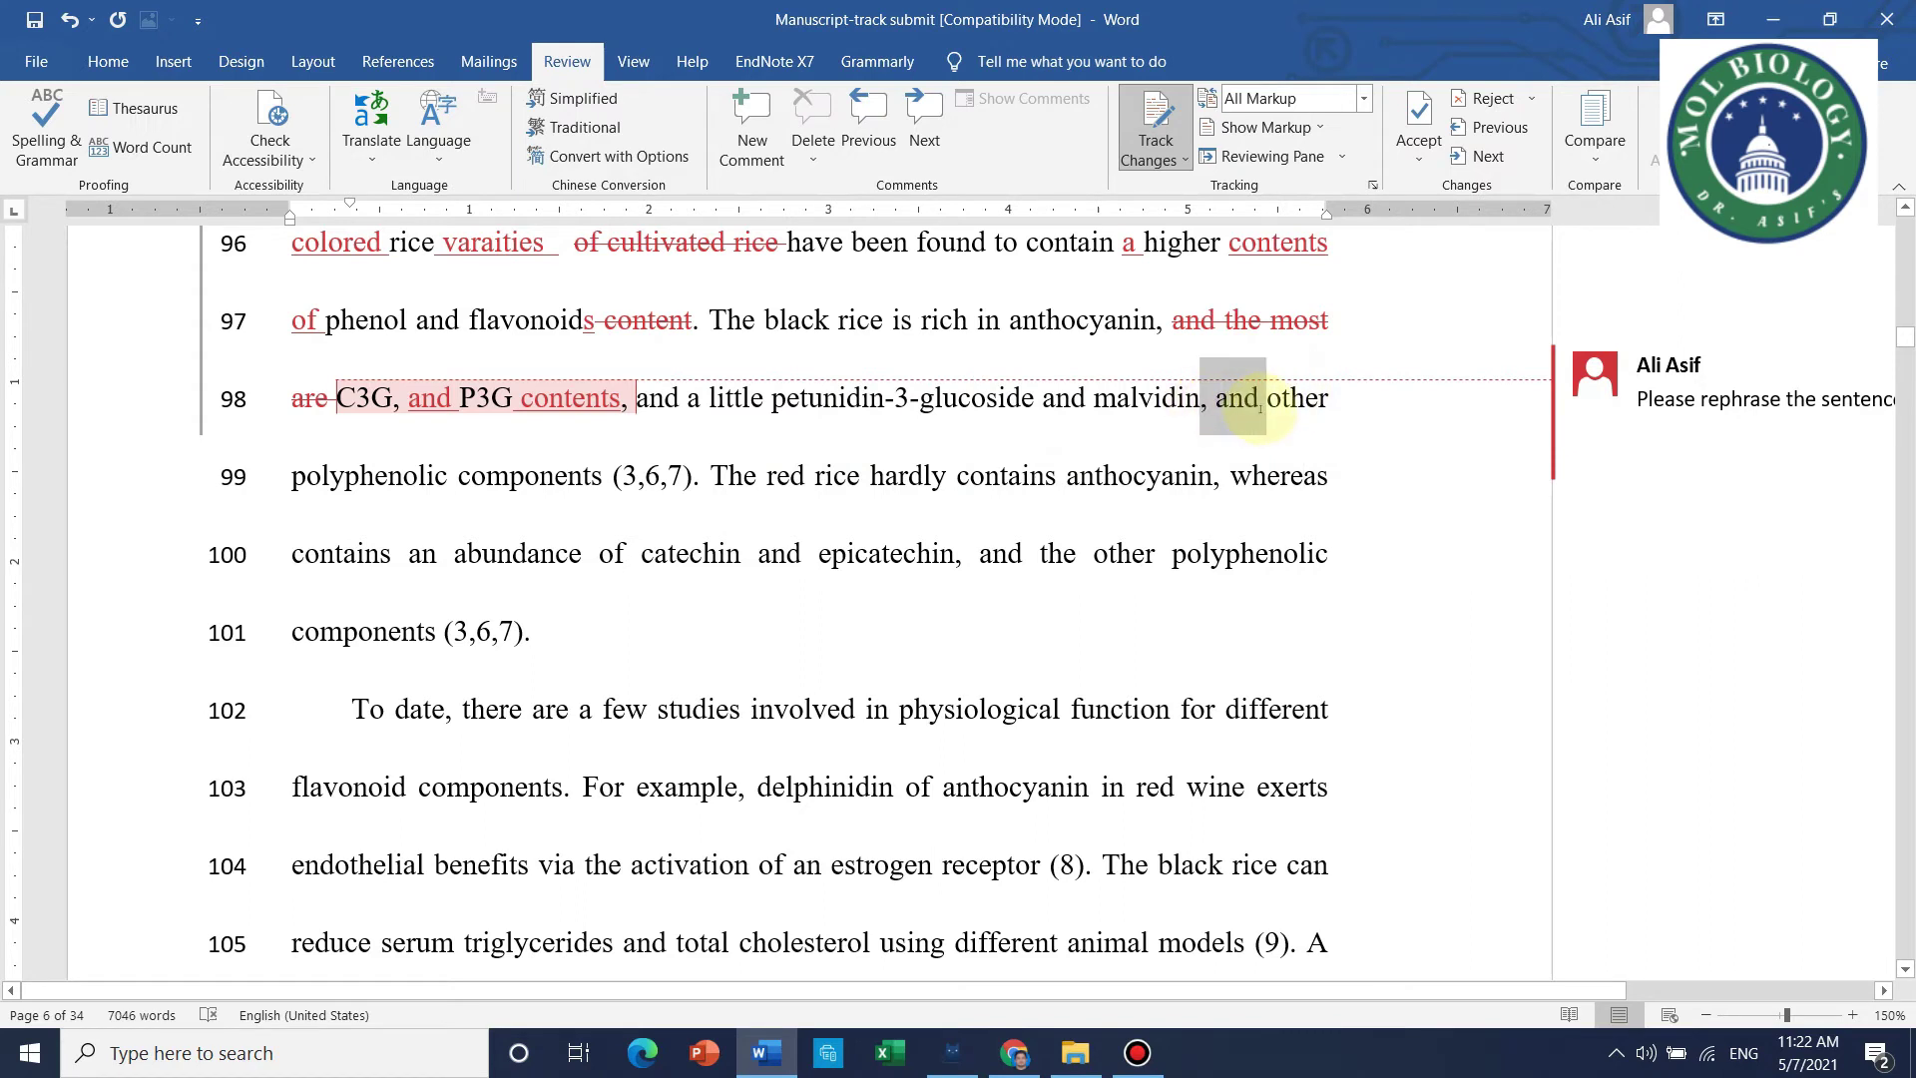
{"action": "left_click", "coordinate": [1212, 404]}
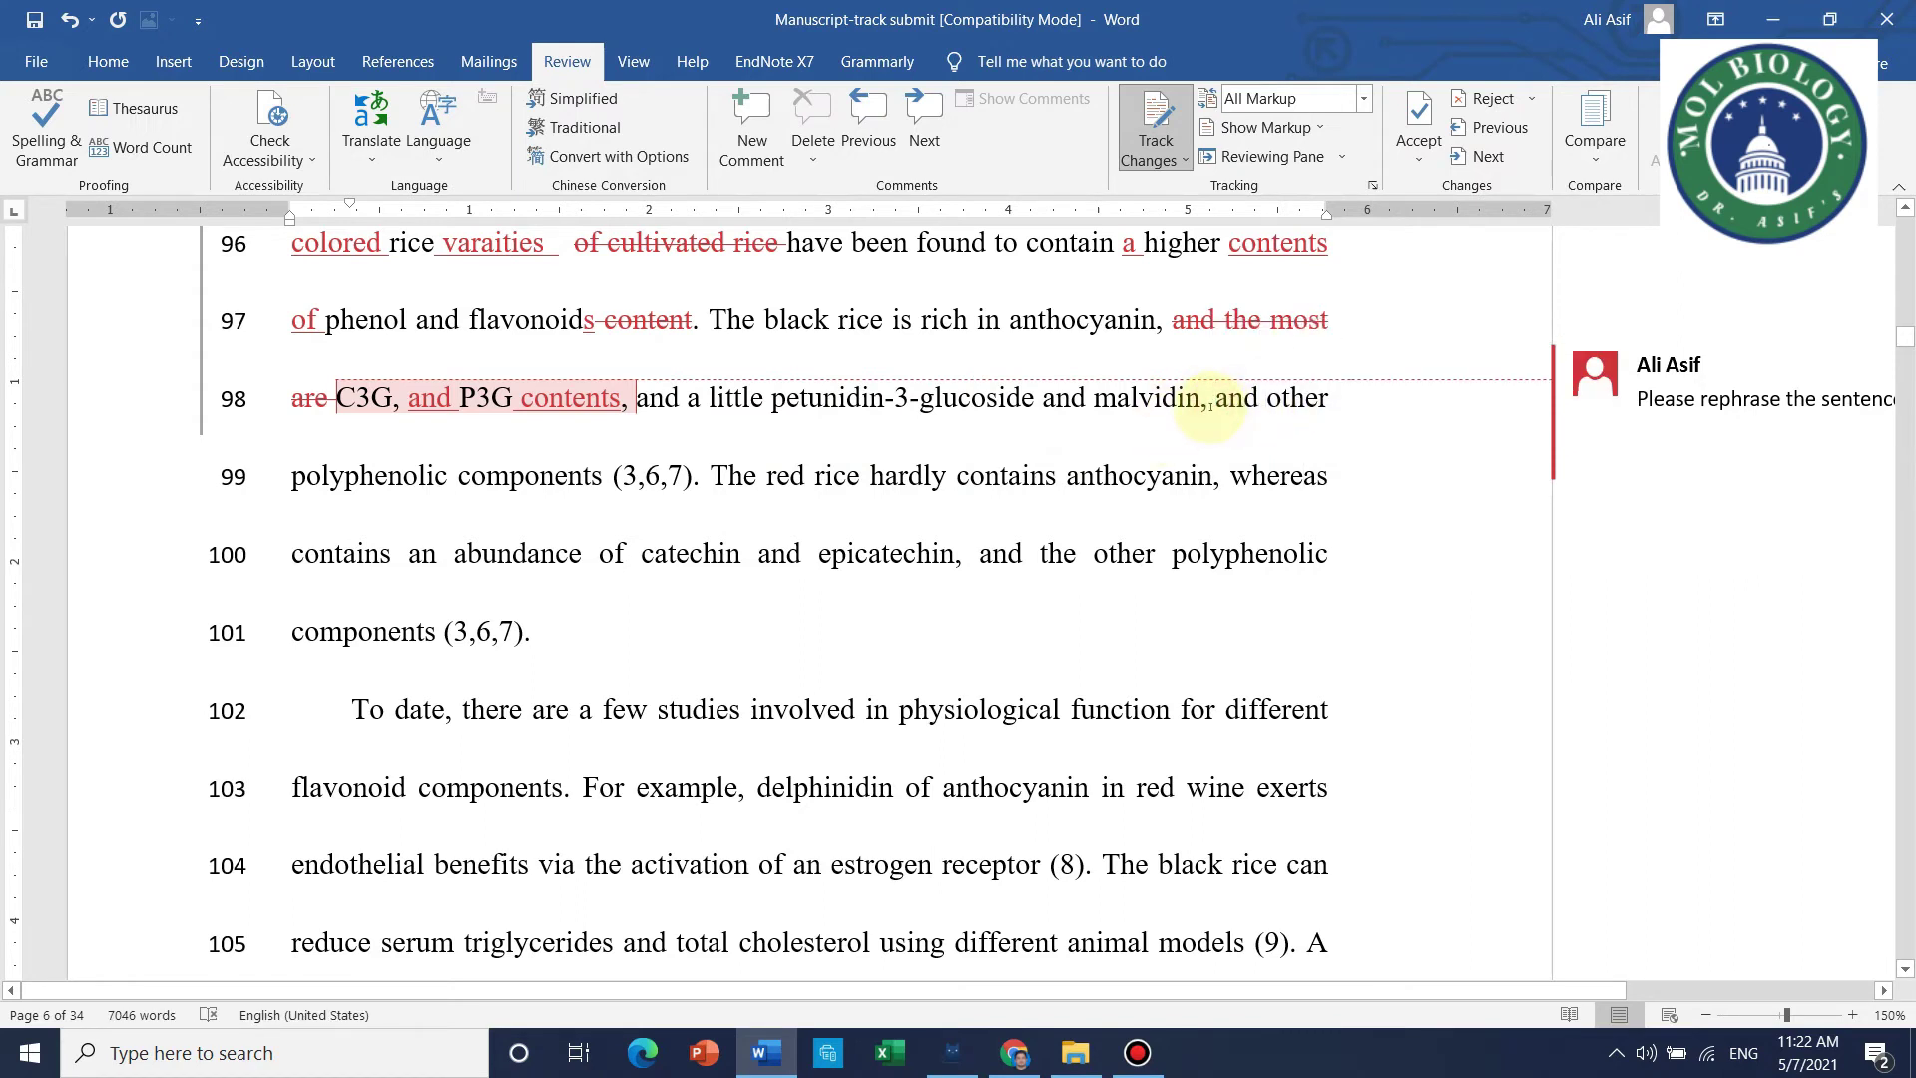
{"action": "key", "text": "Delete"}
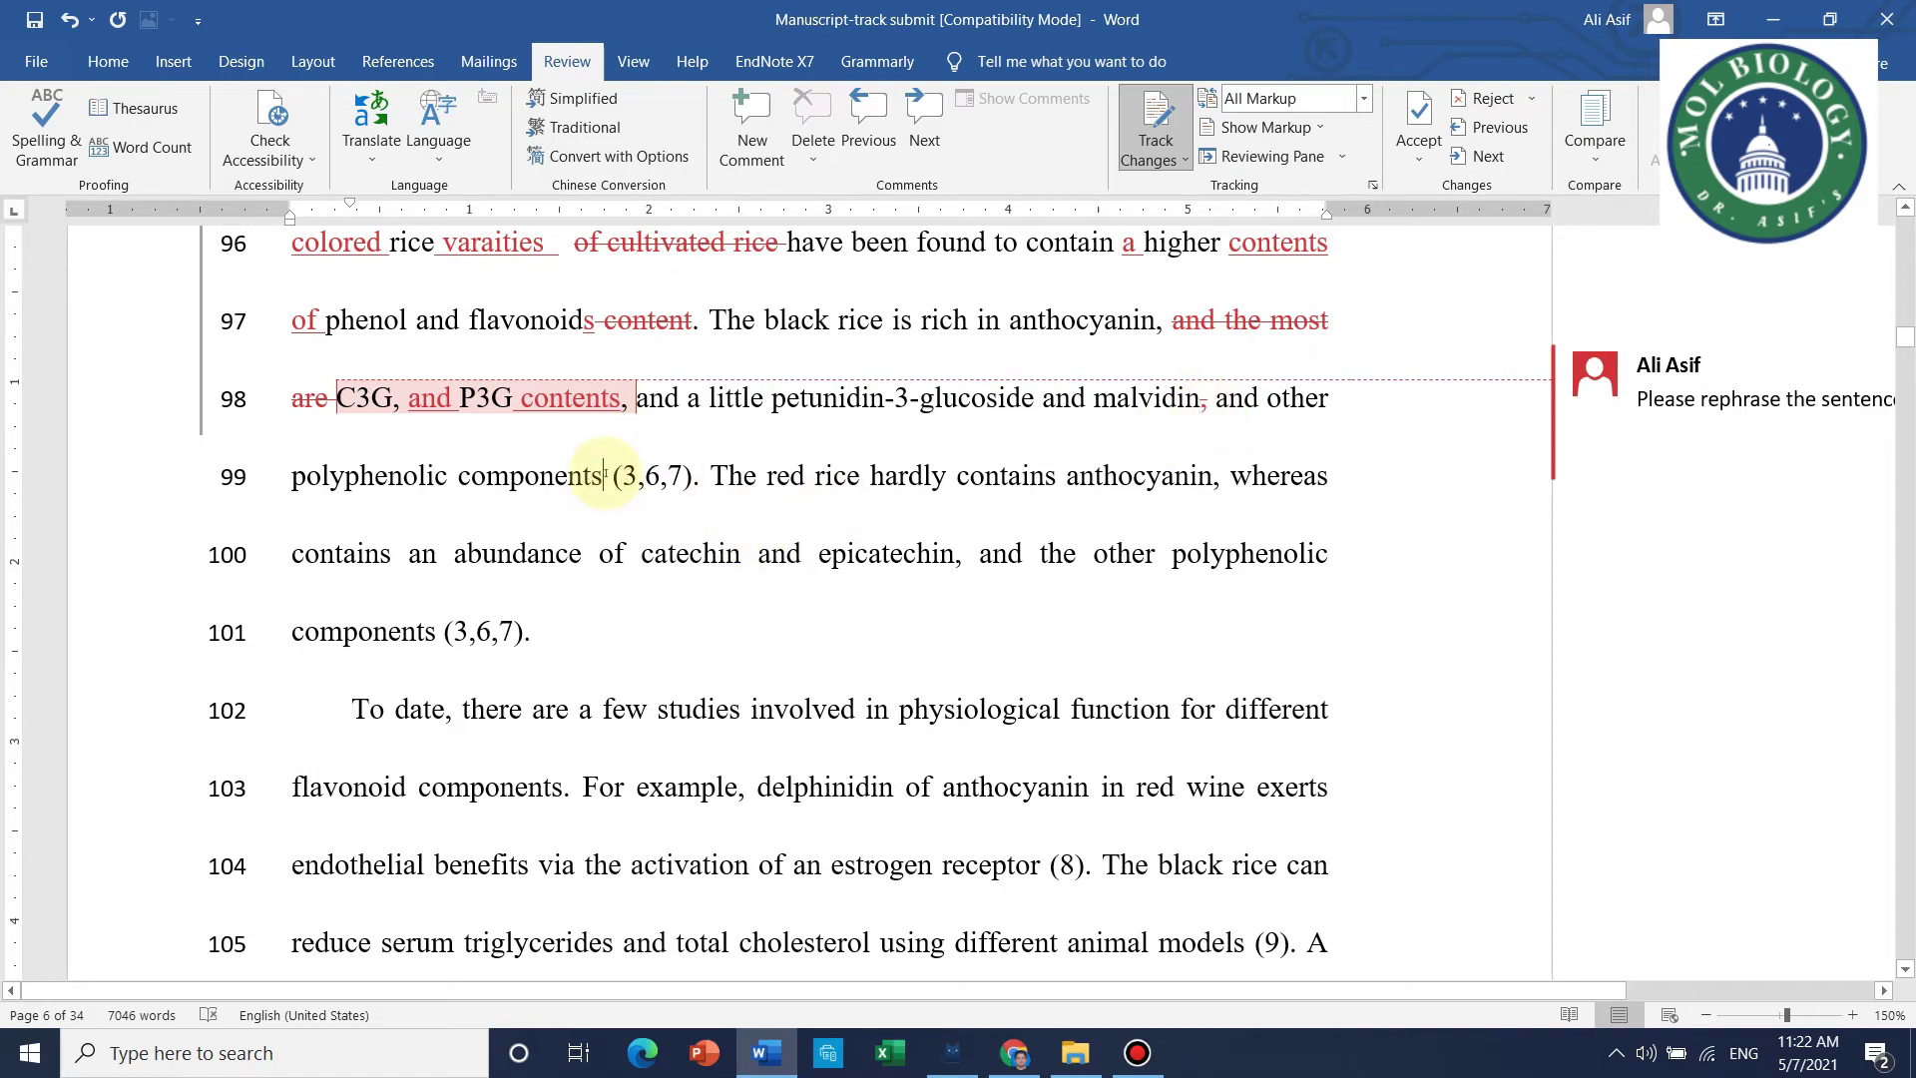
{"action": "type", "text": "are a"}
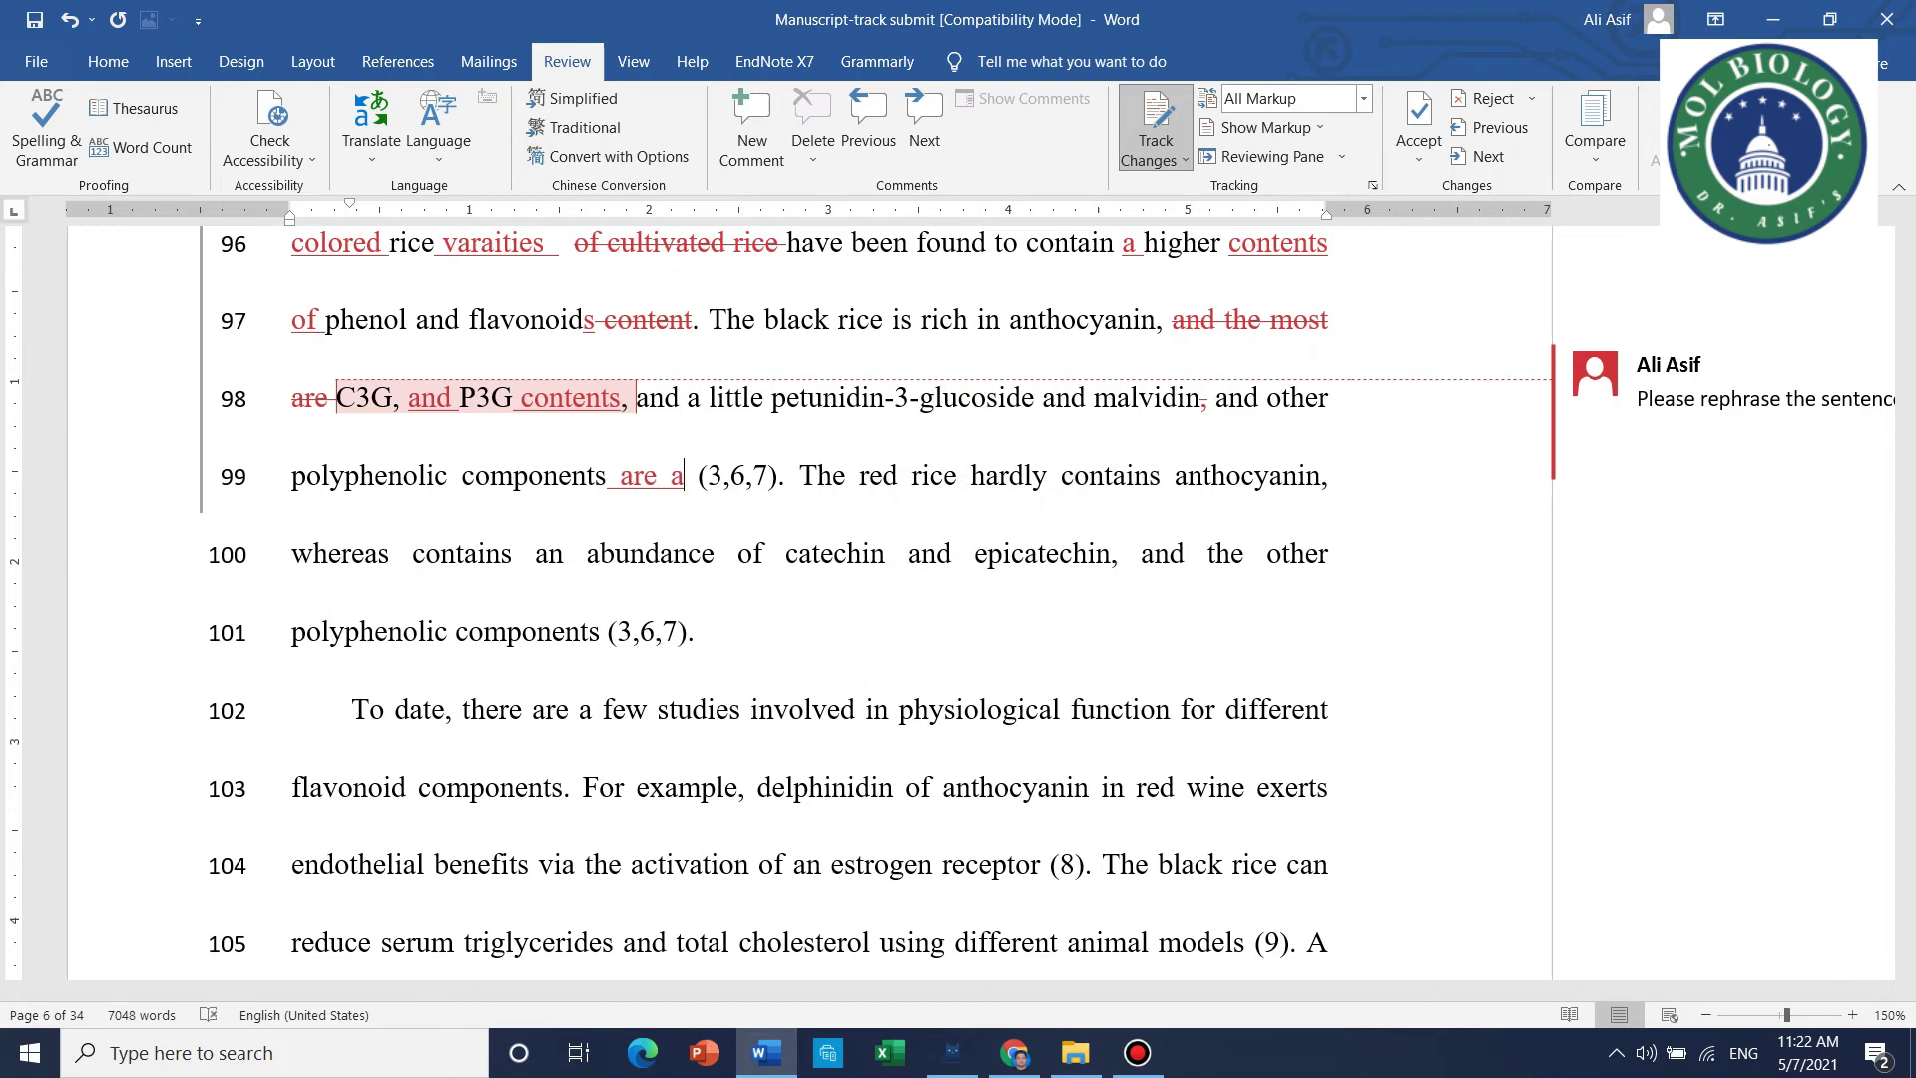
{"action": "type", "text": "lso pre"}
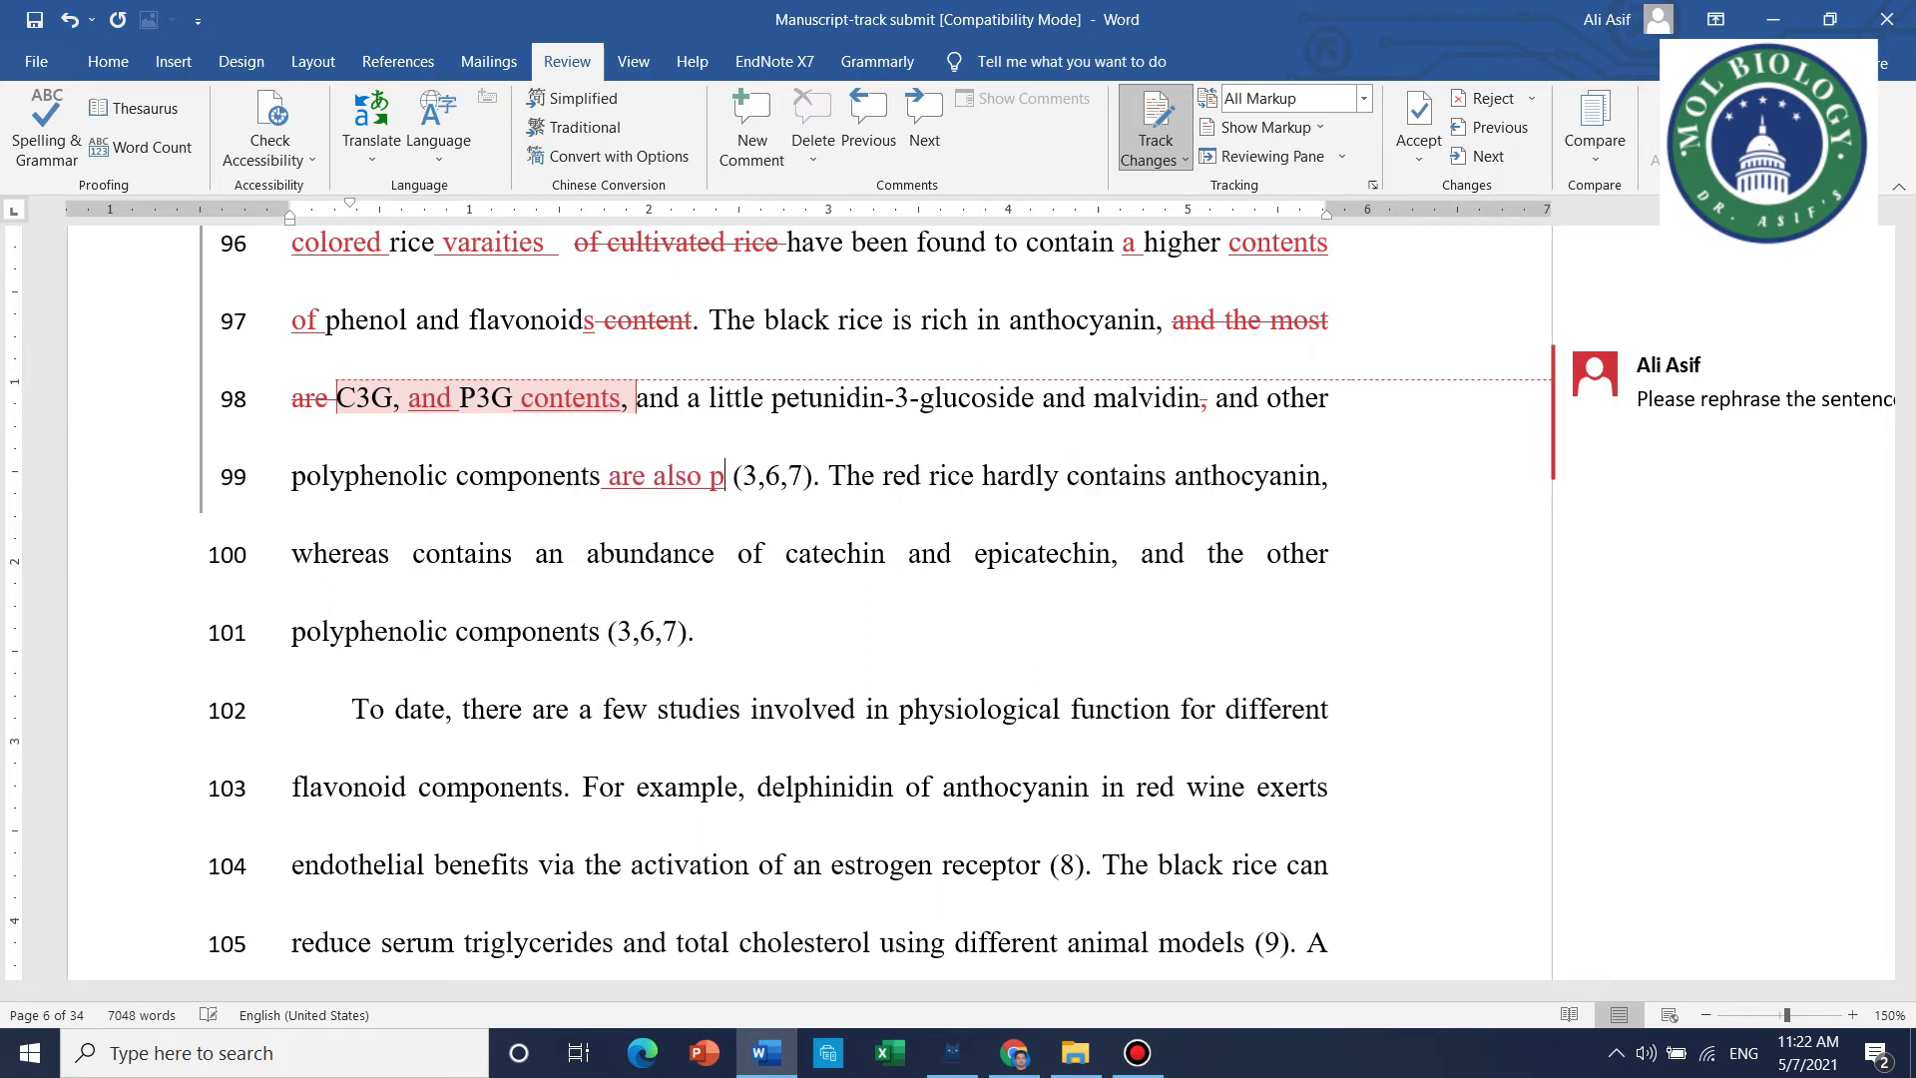
{"action": "type", "text": "sent "}
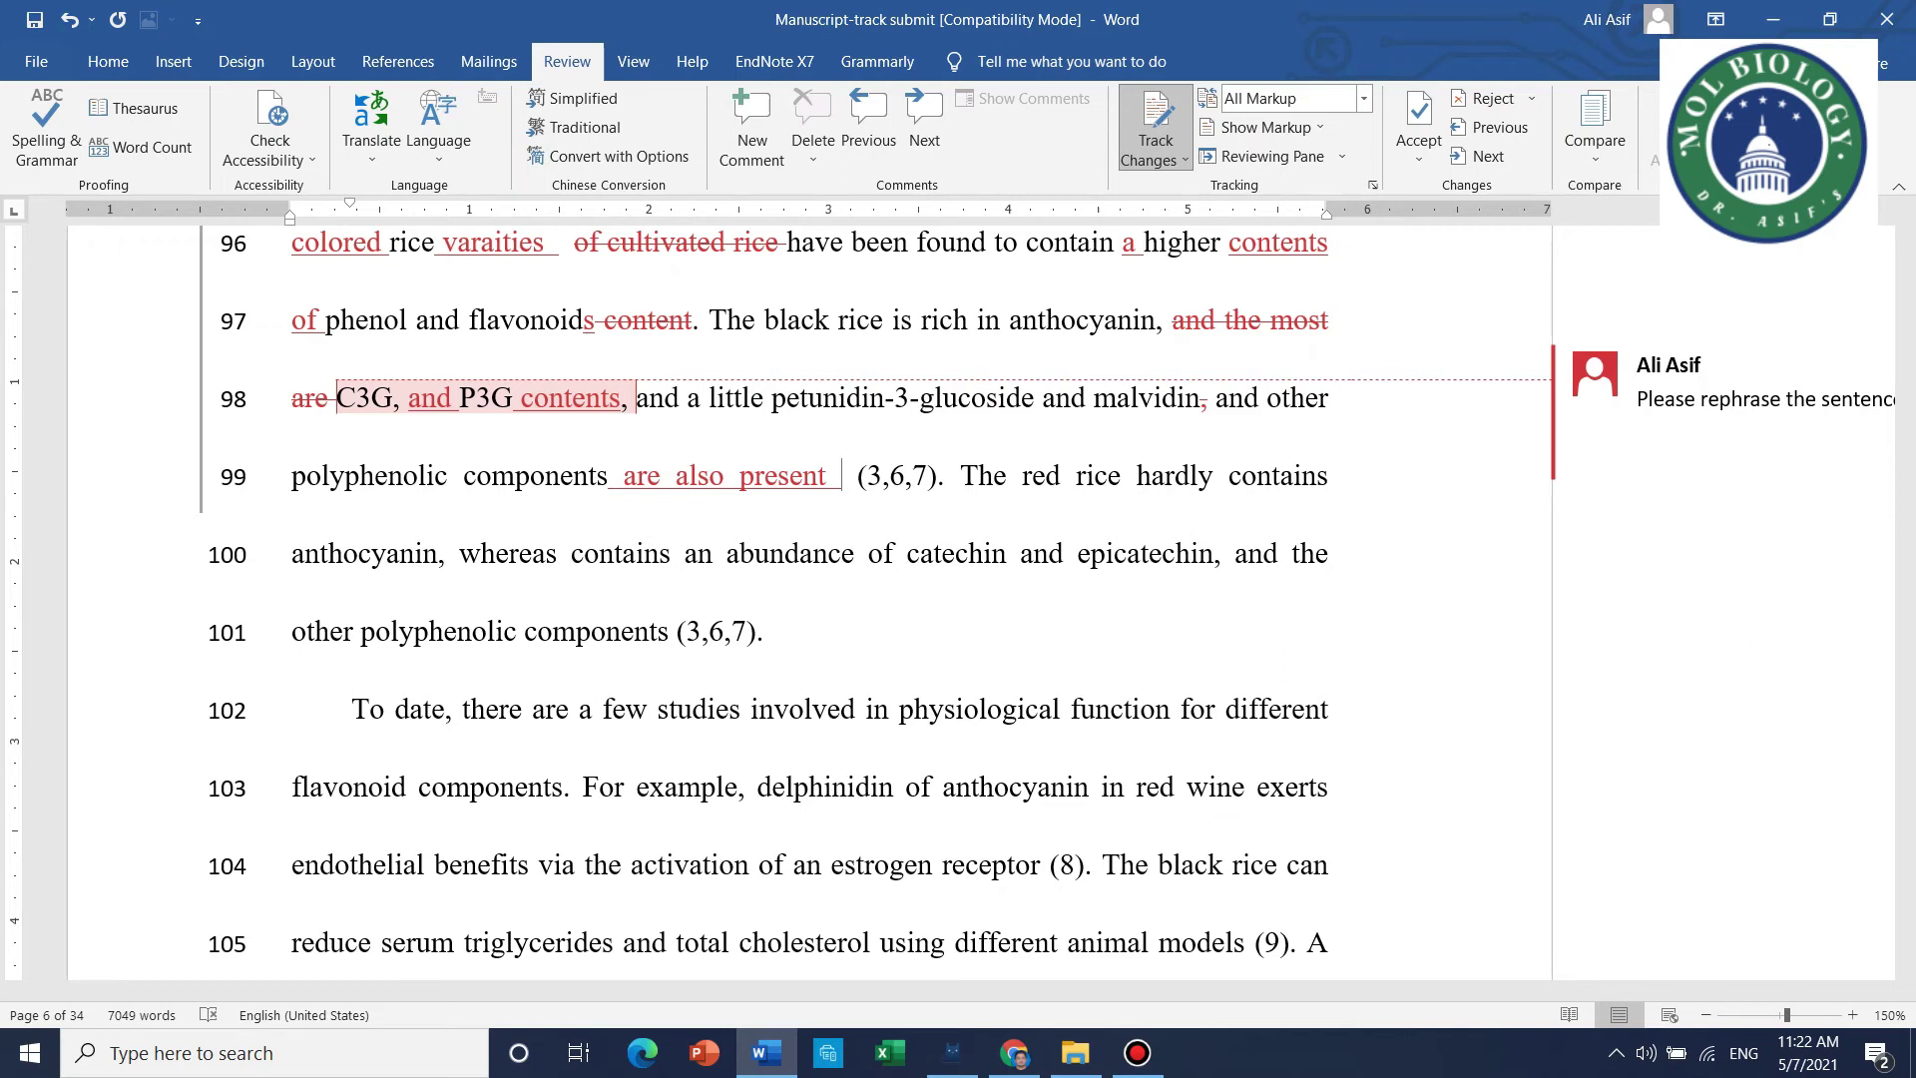
{"action": "type", "text": "i"}
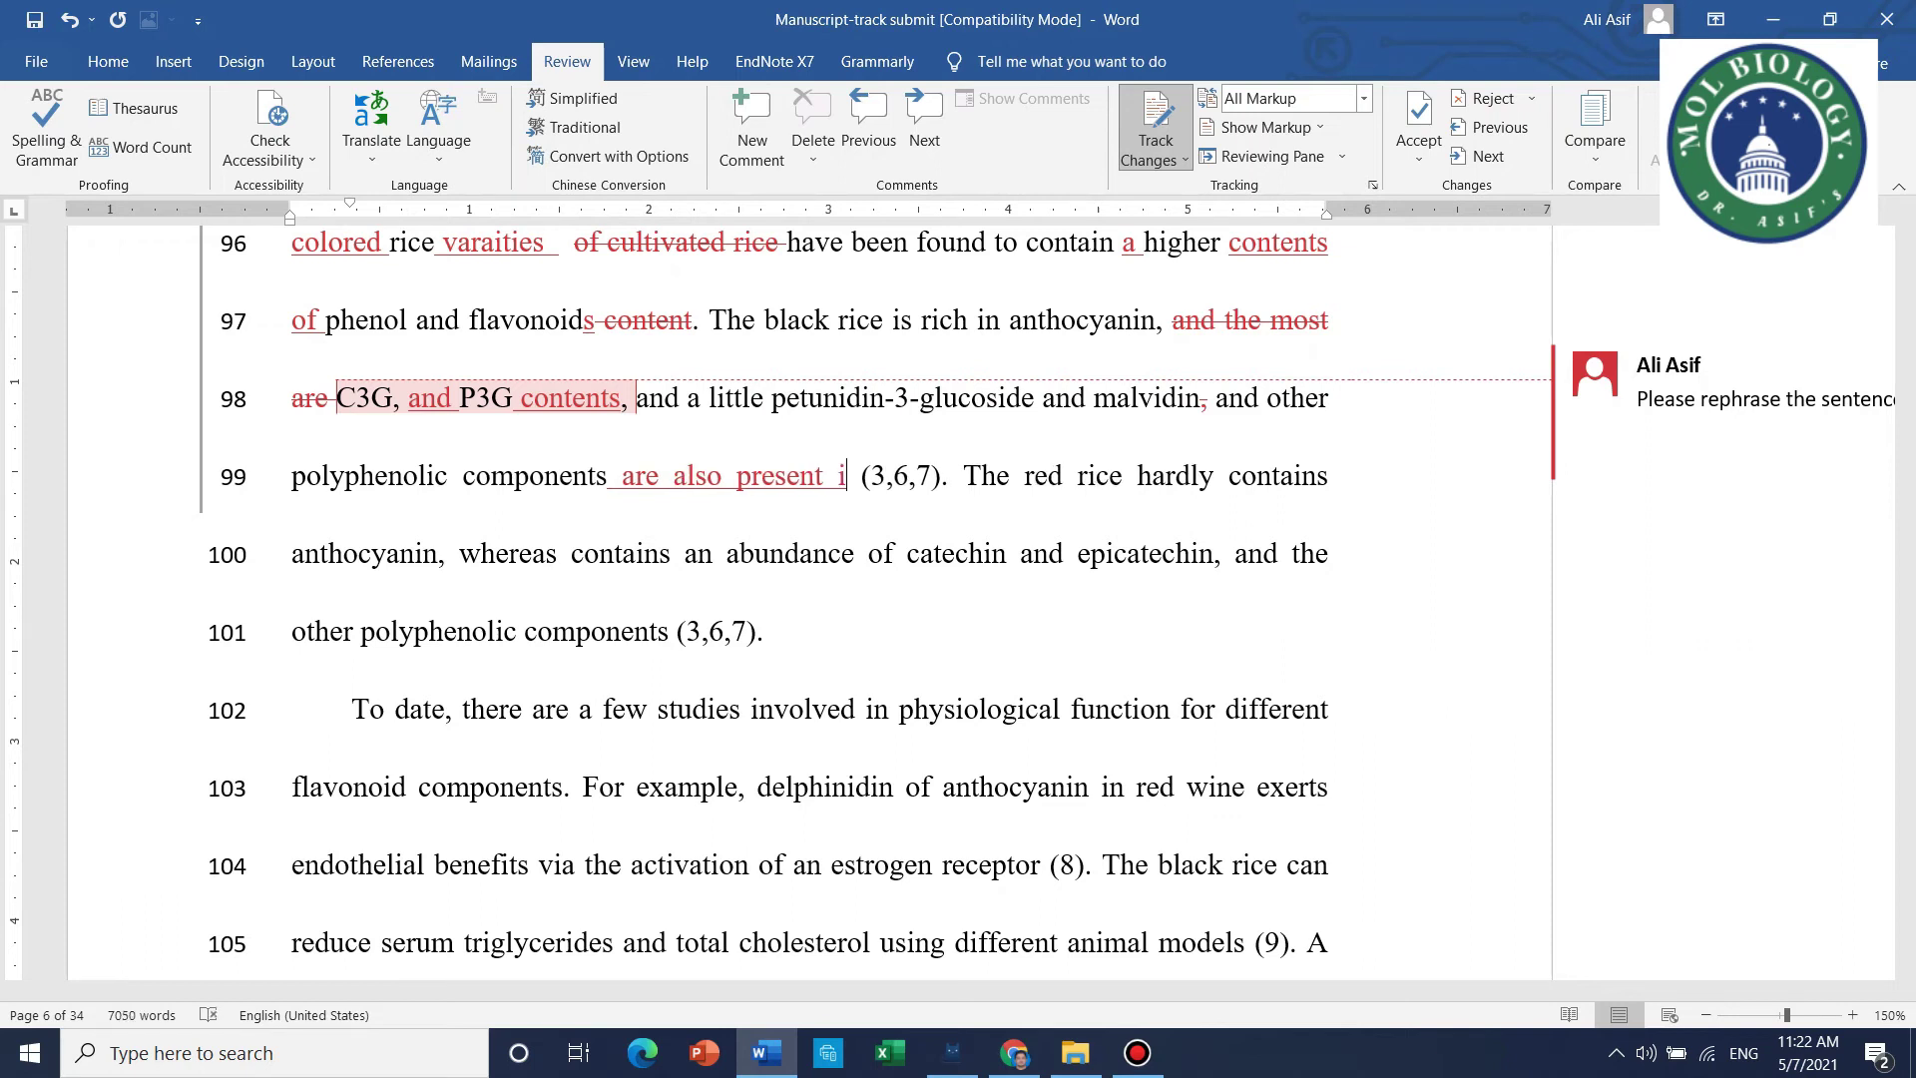
{"action": "type", "text": "n the"}
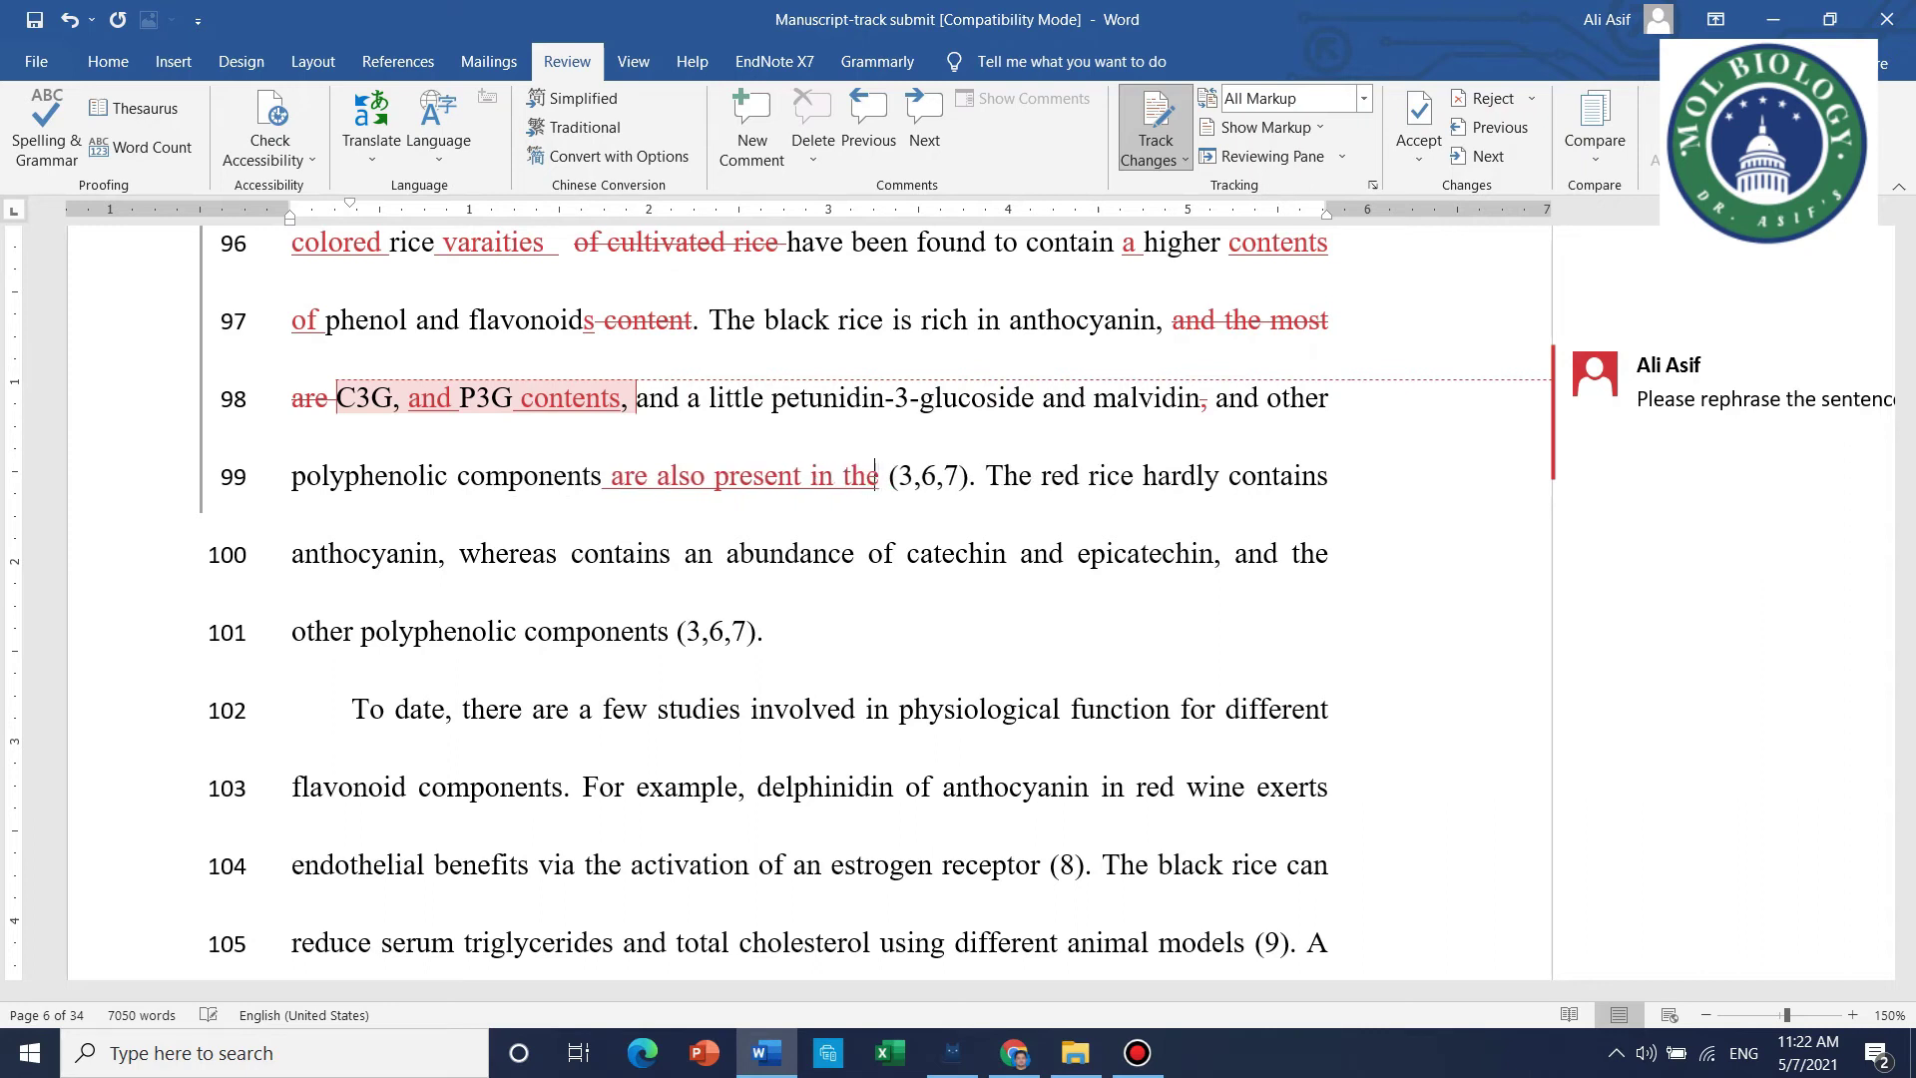
{"action": "type", "text": " its ga"}
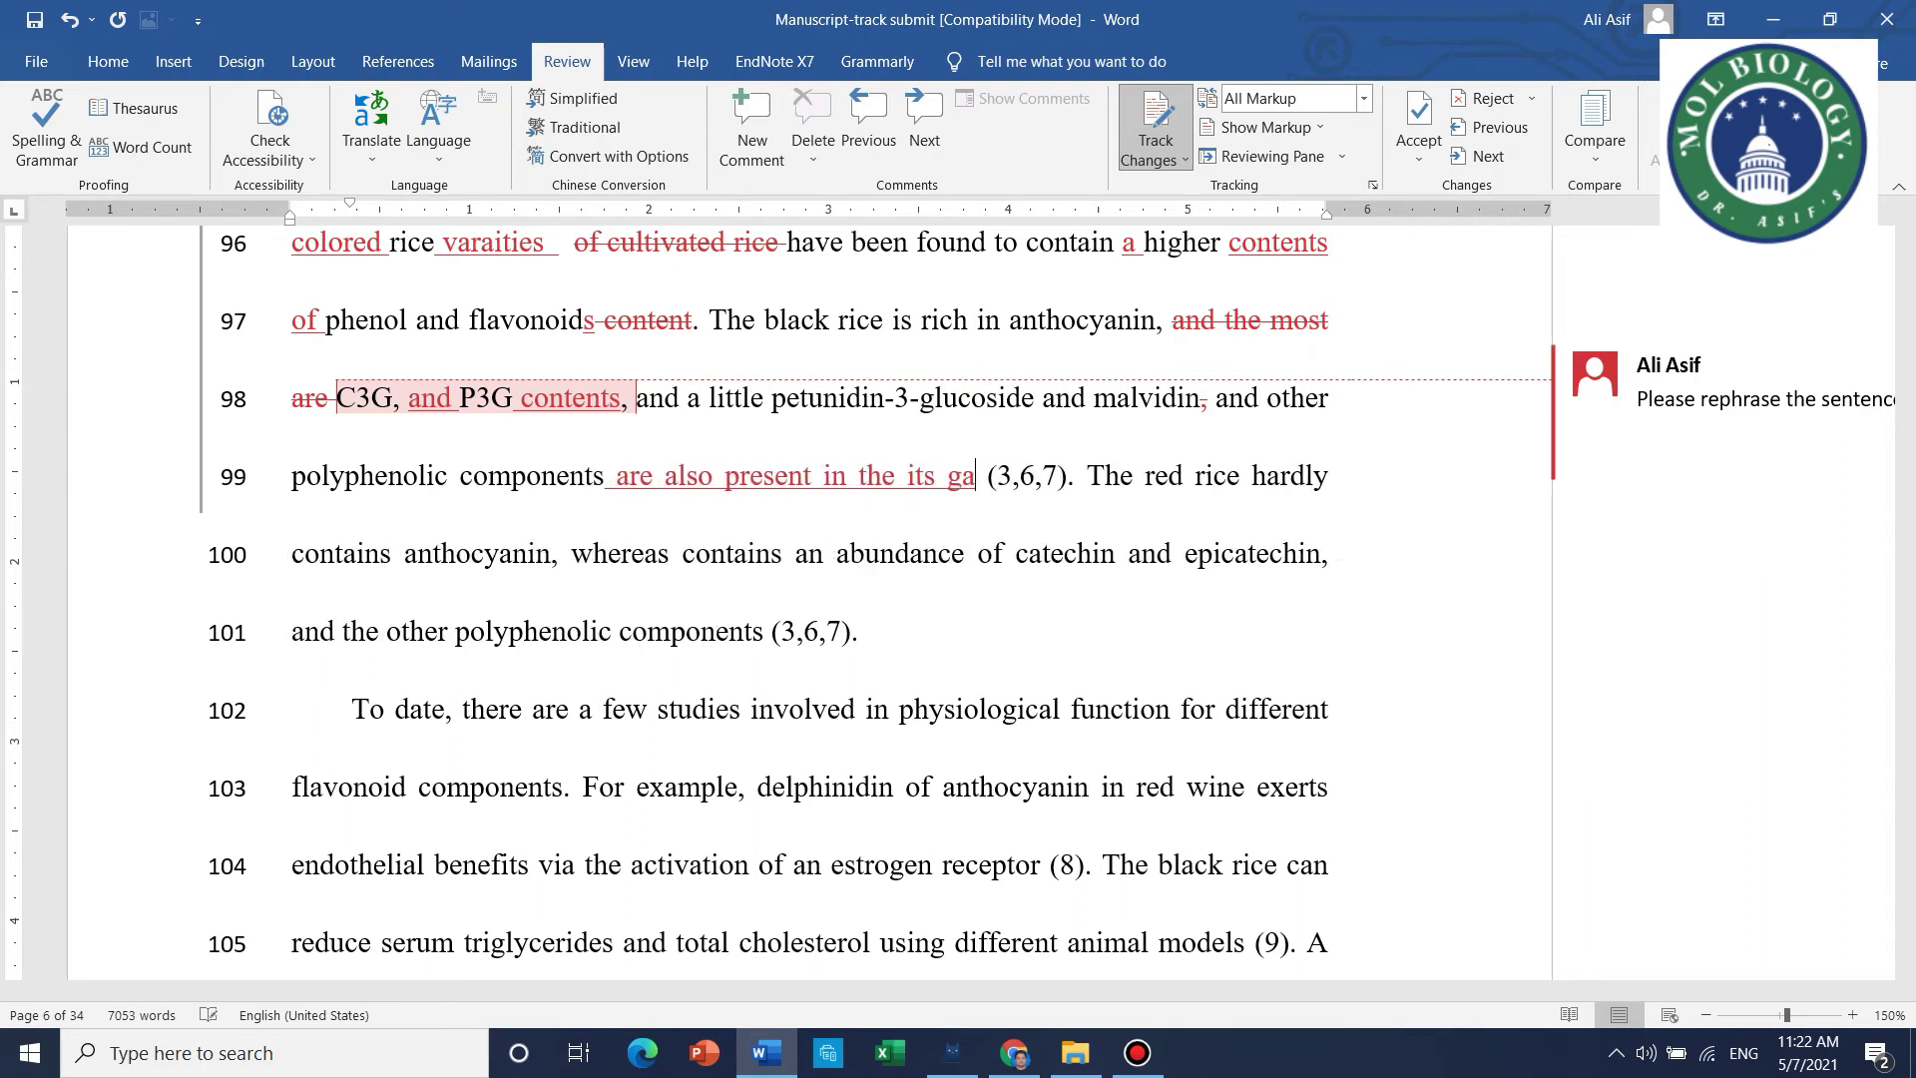
{"action": "key", "text": "BackSpace"}
{"action": "type", "text": "rain"}
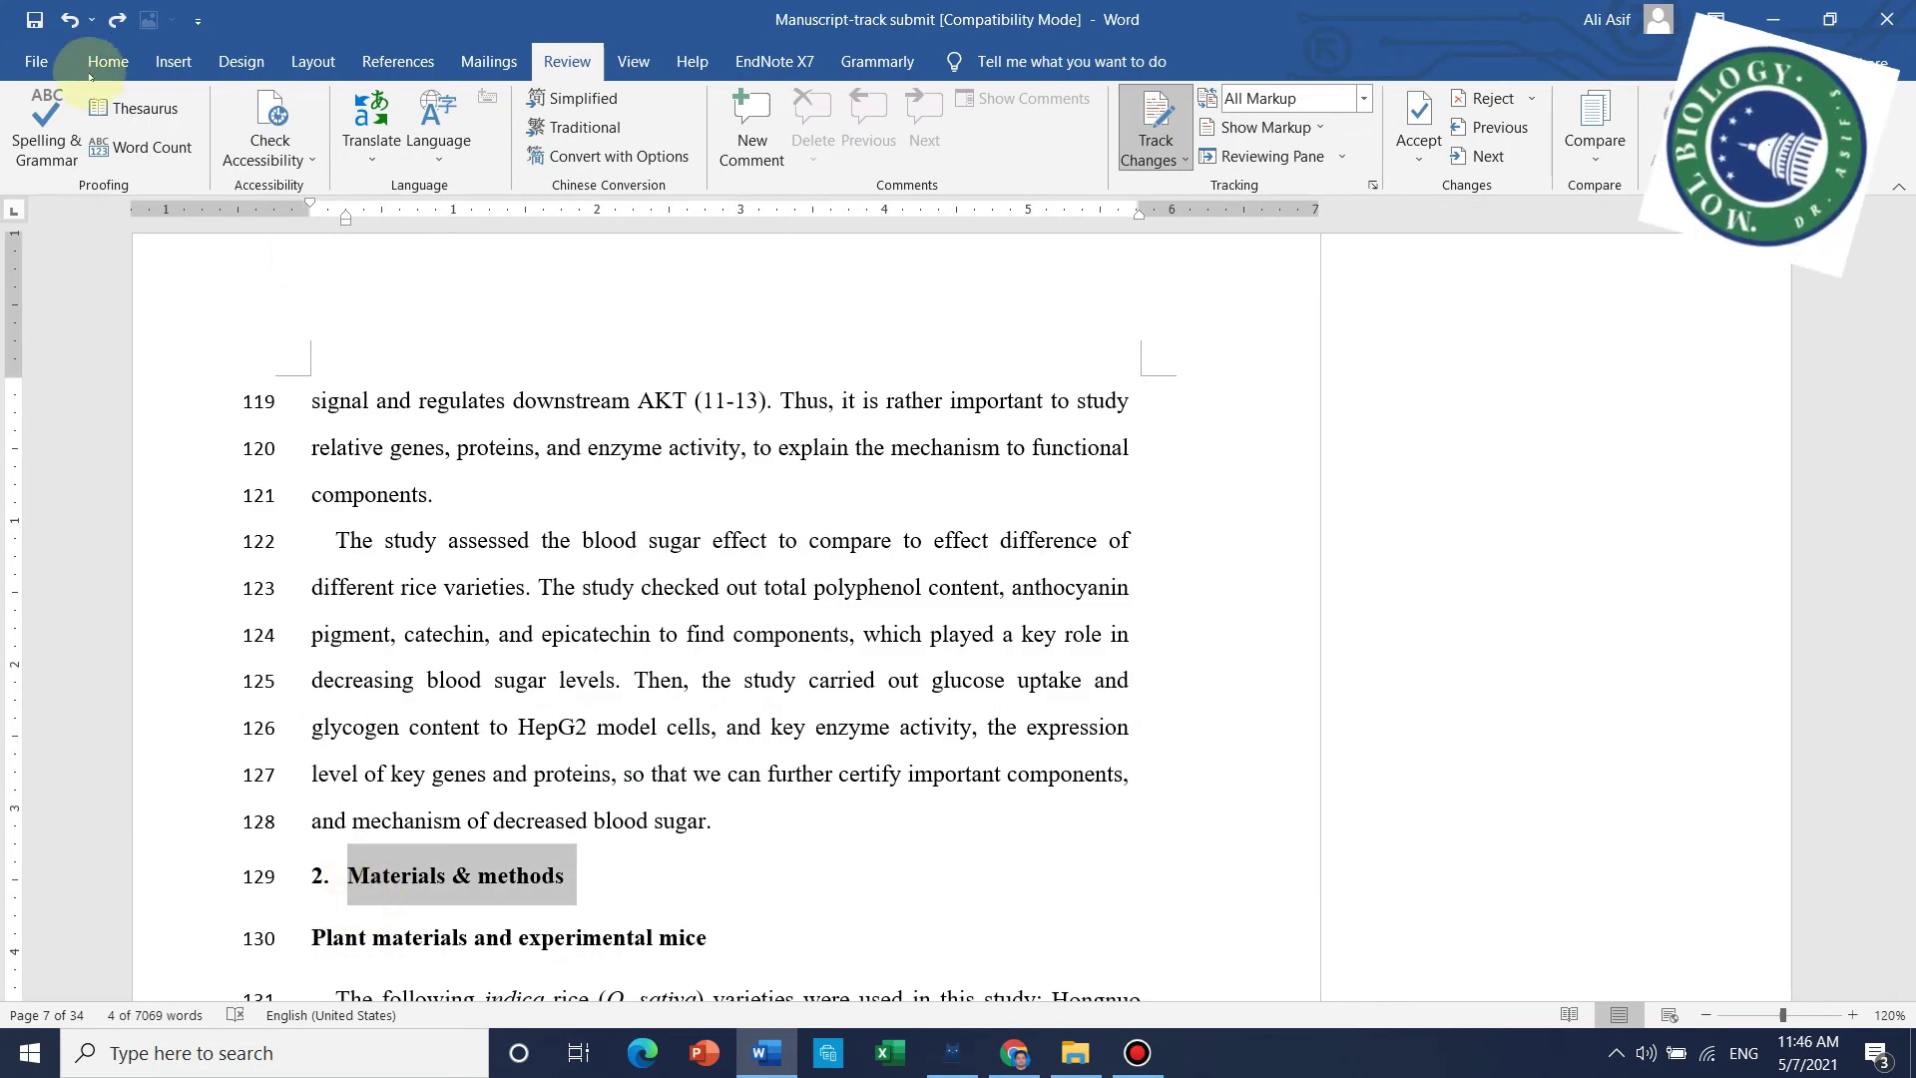
Add a blank line before the heading and capitalize it to 'Materials & Methods'
{"action": "left_click", "coordinate": [105, 62]}
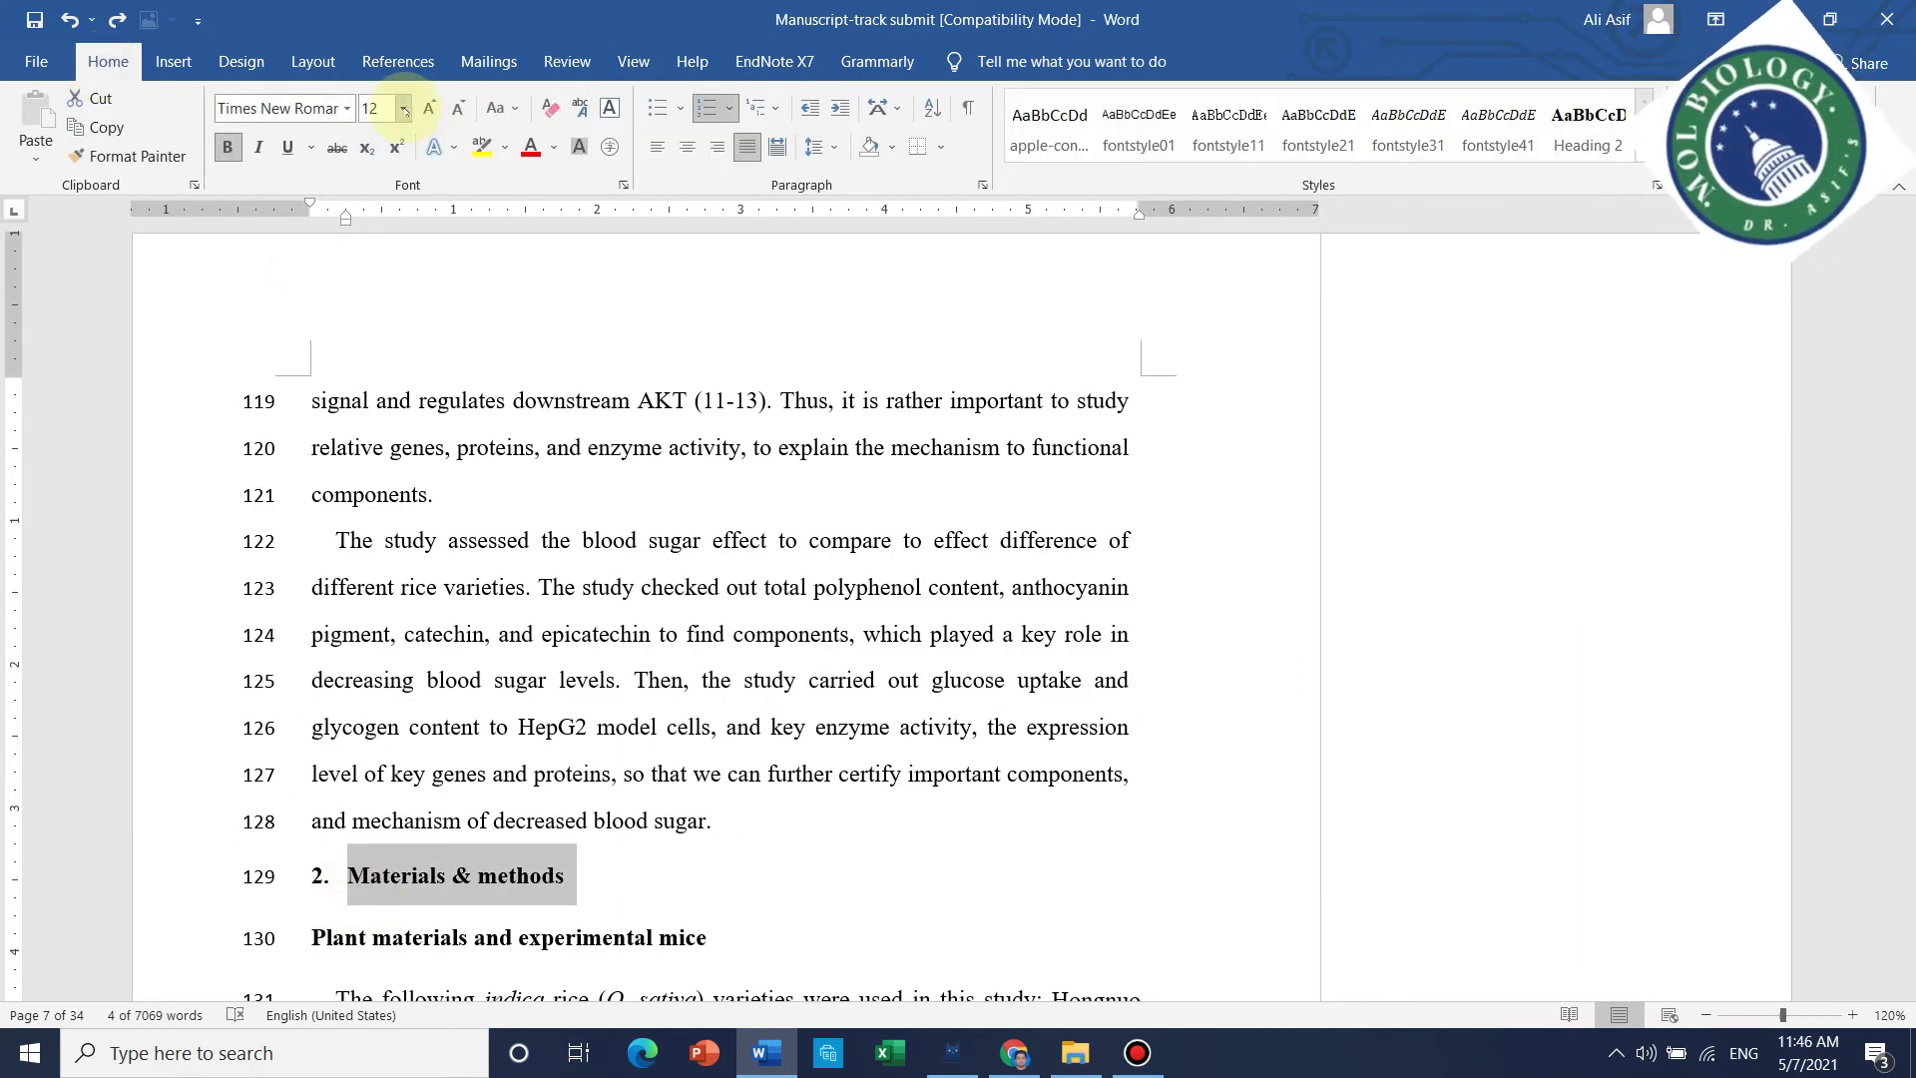
{"action": "left_click", "coordinate": [509, 877]}
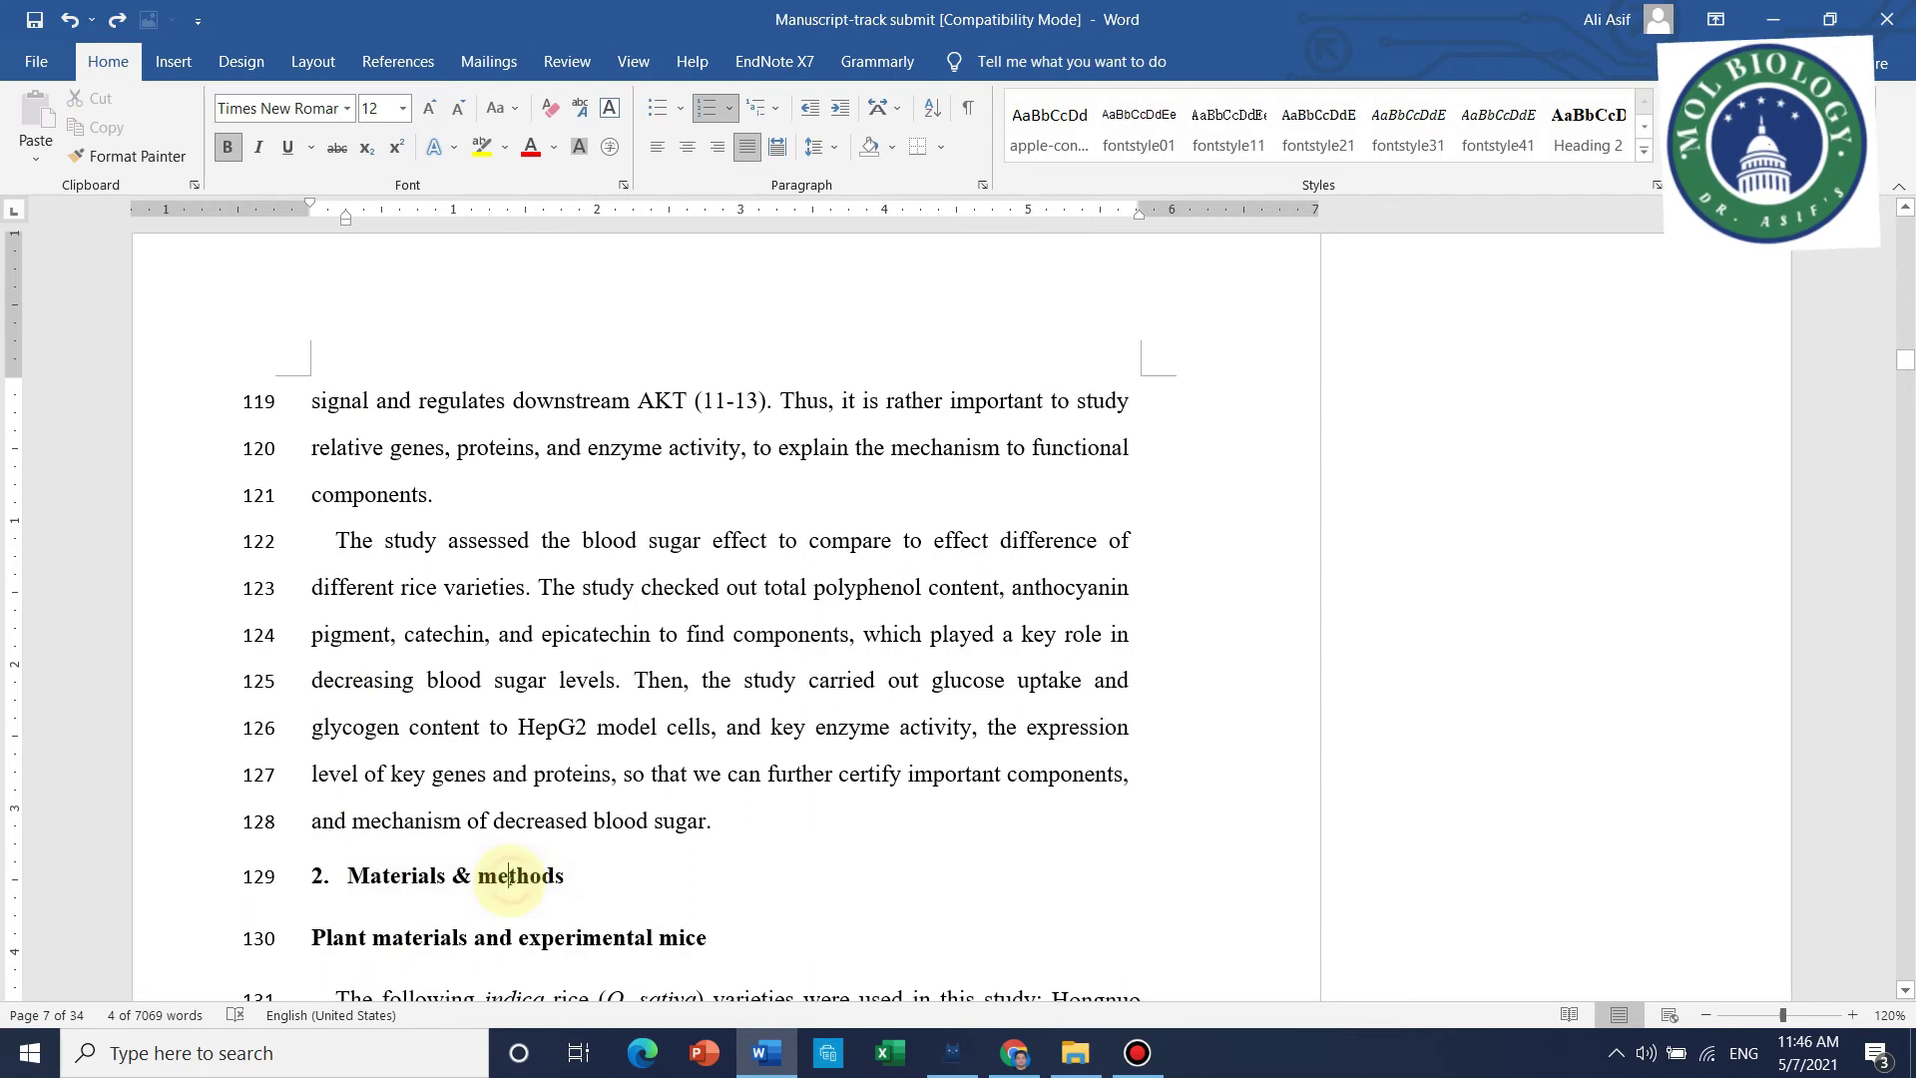
{"action": "left_click", "coordinate": [719, 822]}
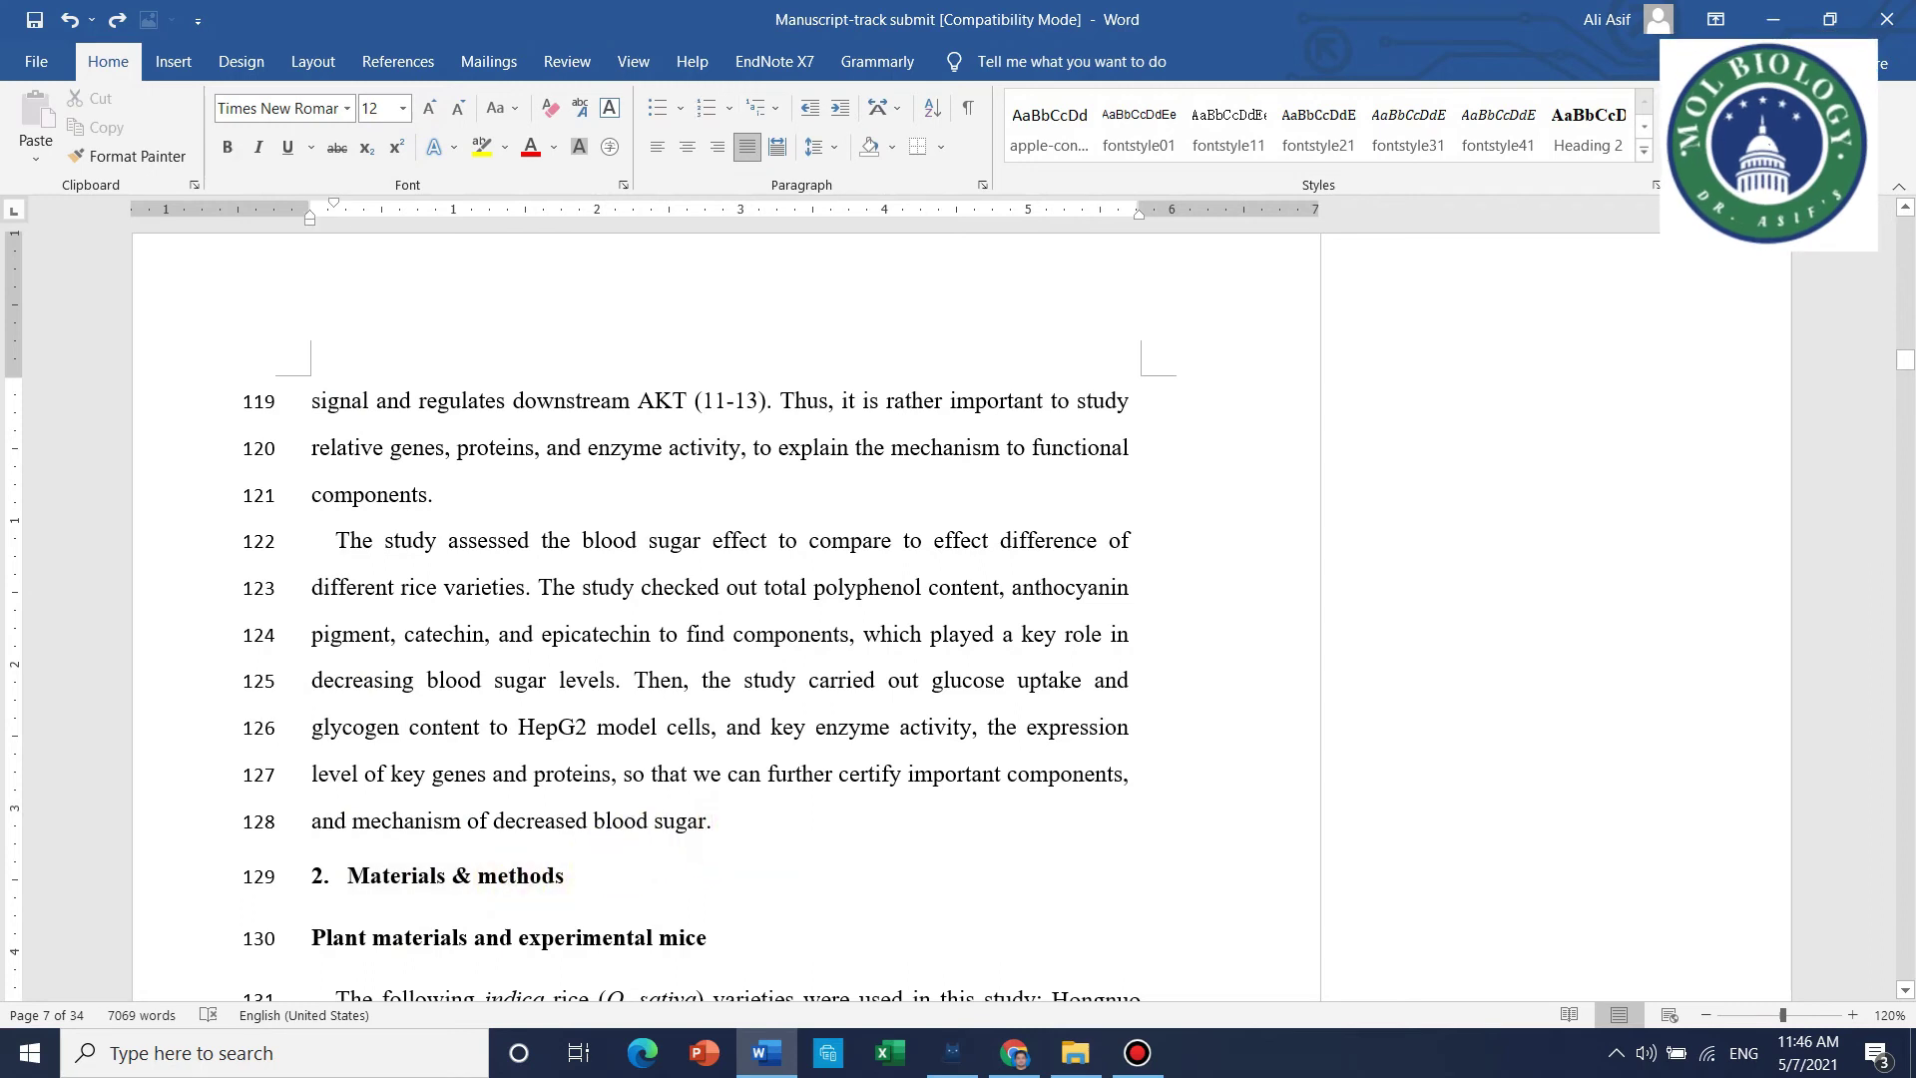
{"action": "key", "text": "Return"}
{"action": "scroll", "coordinate": [920, 706], "scroll_direction": "down", "scroll_amount": 2}
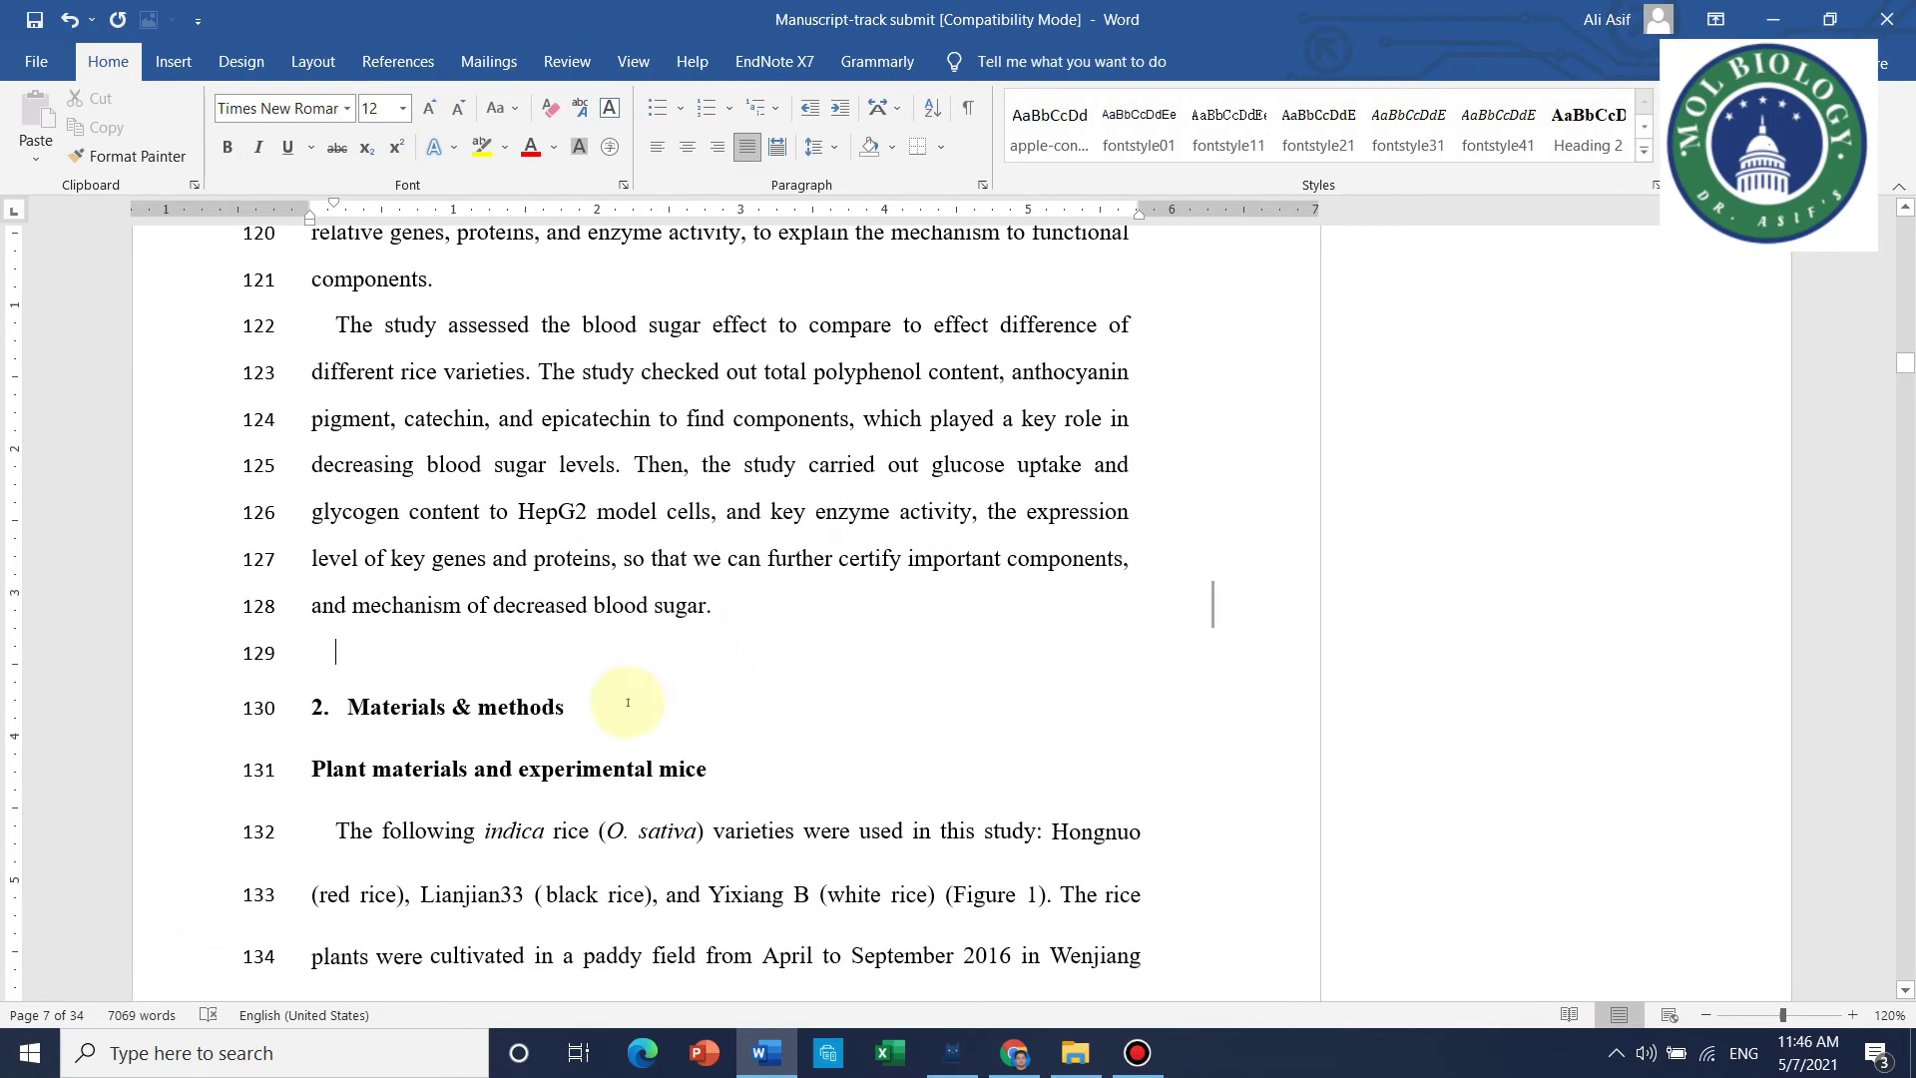
{"action": "left_click", "coordinate": [493, 706]}
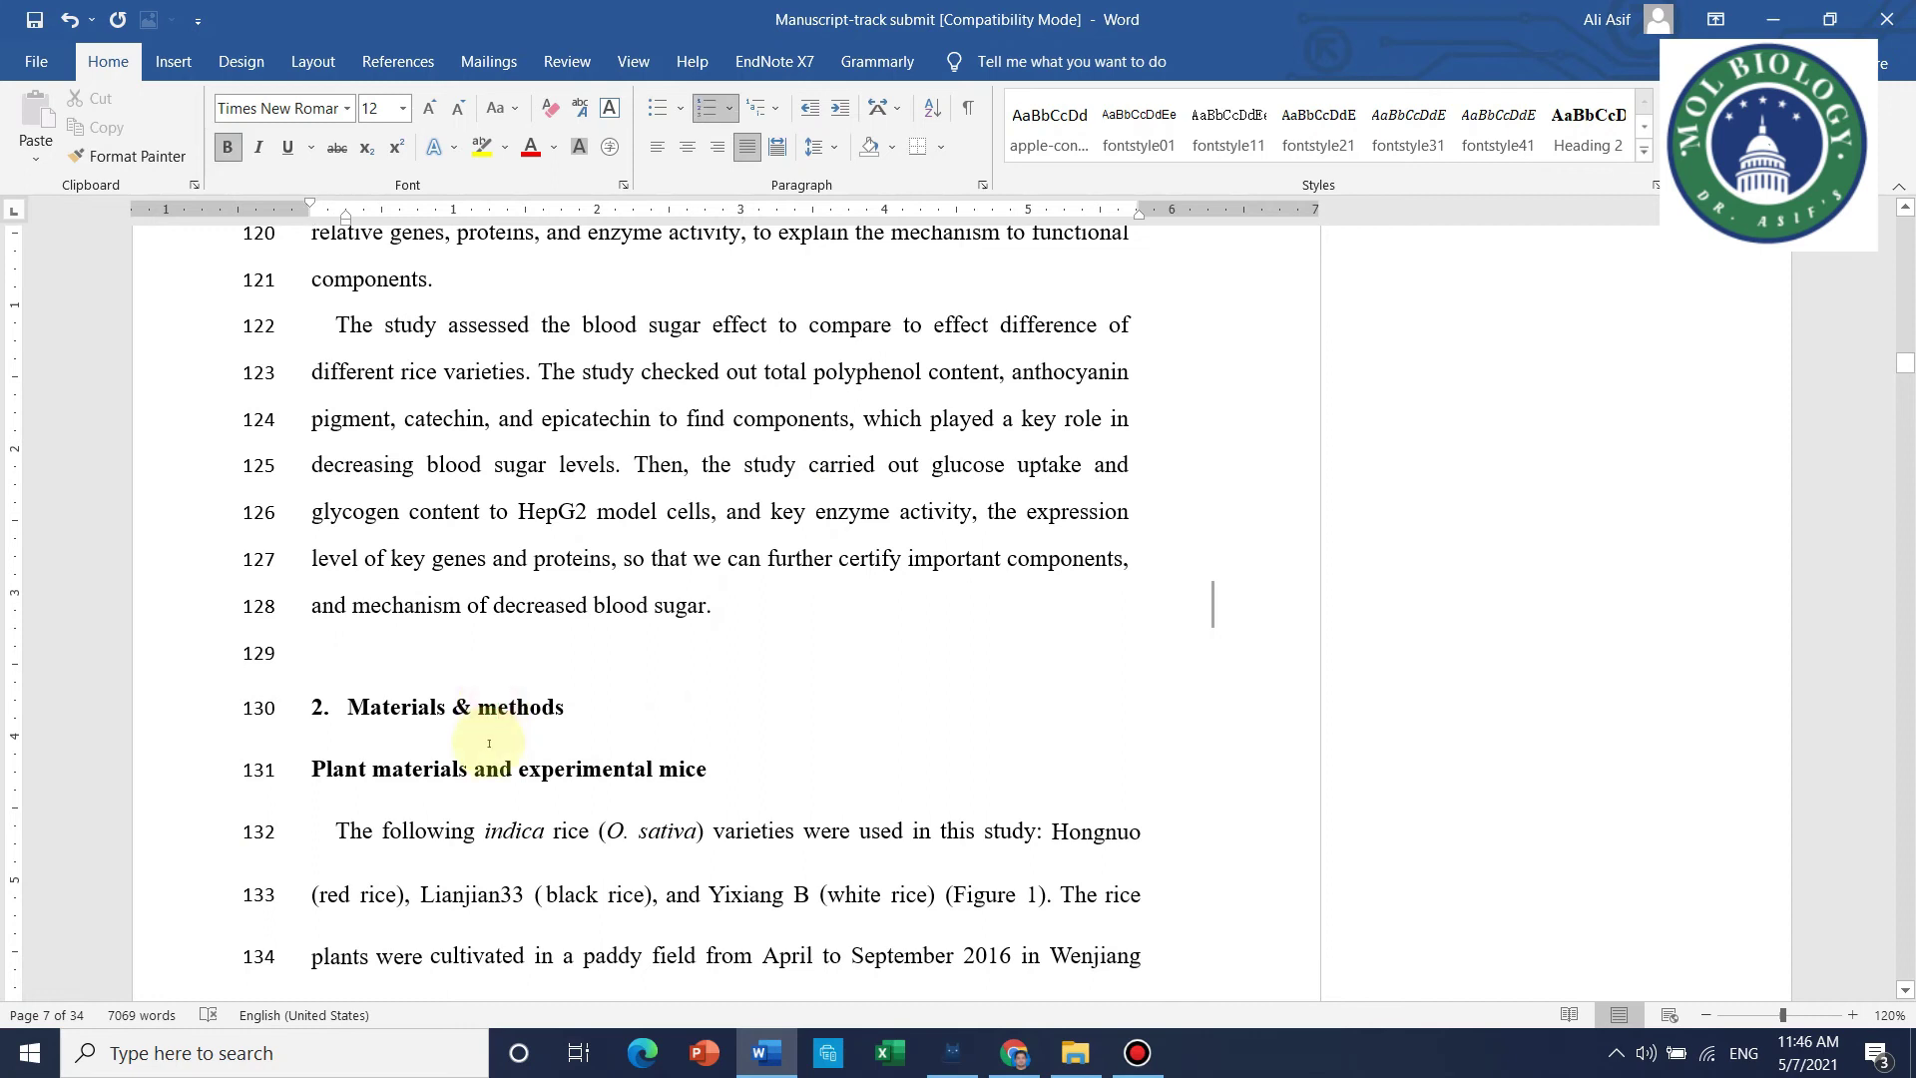
{"action": "type", "text": "M"}
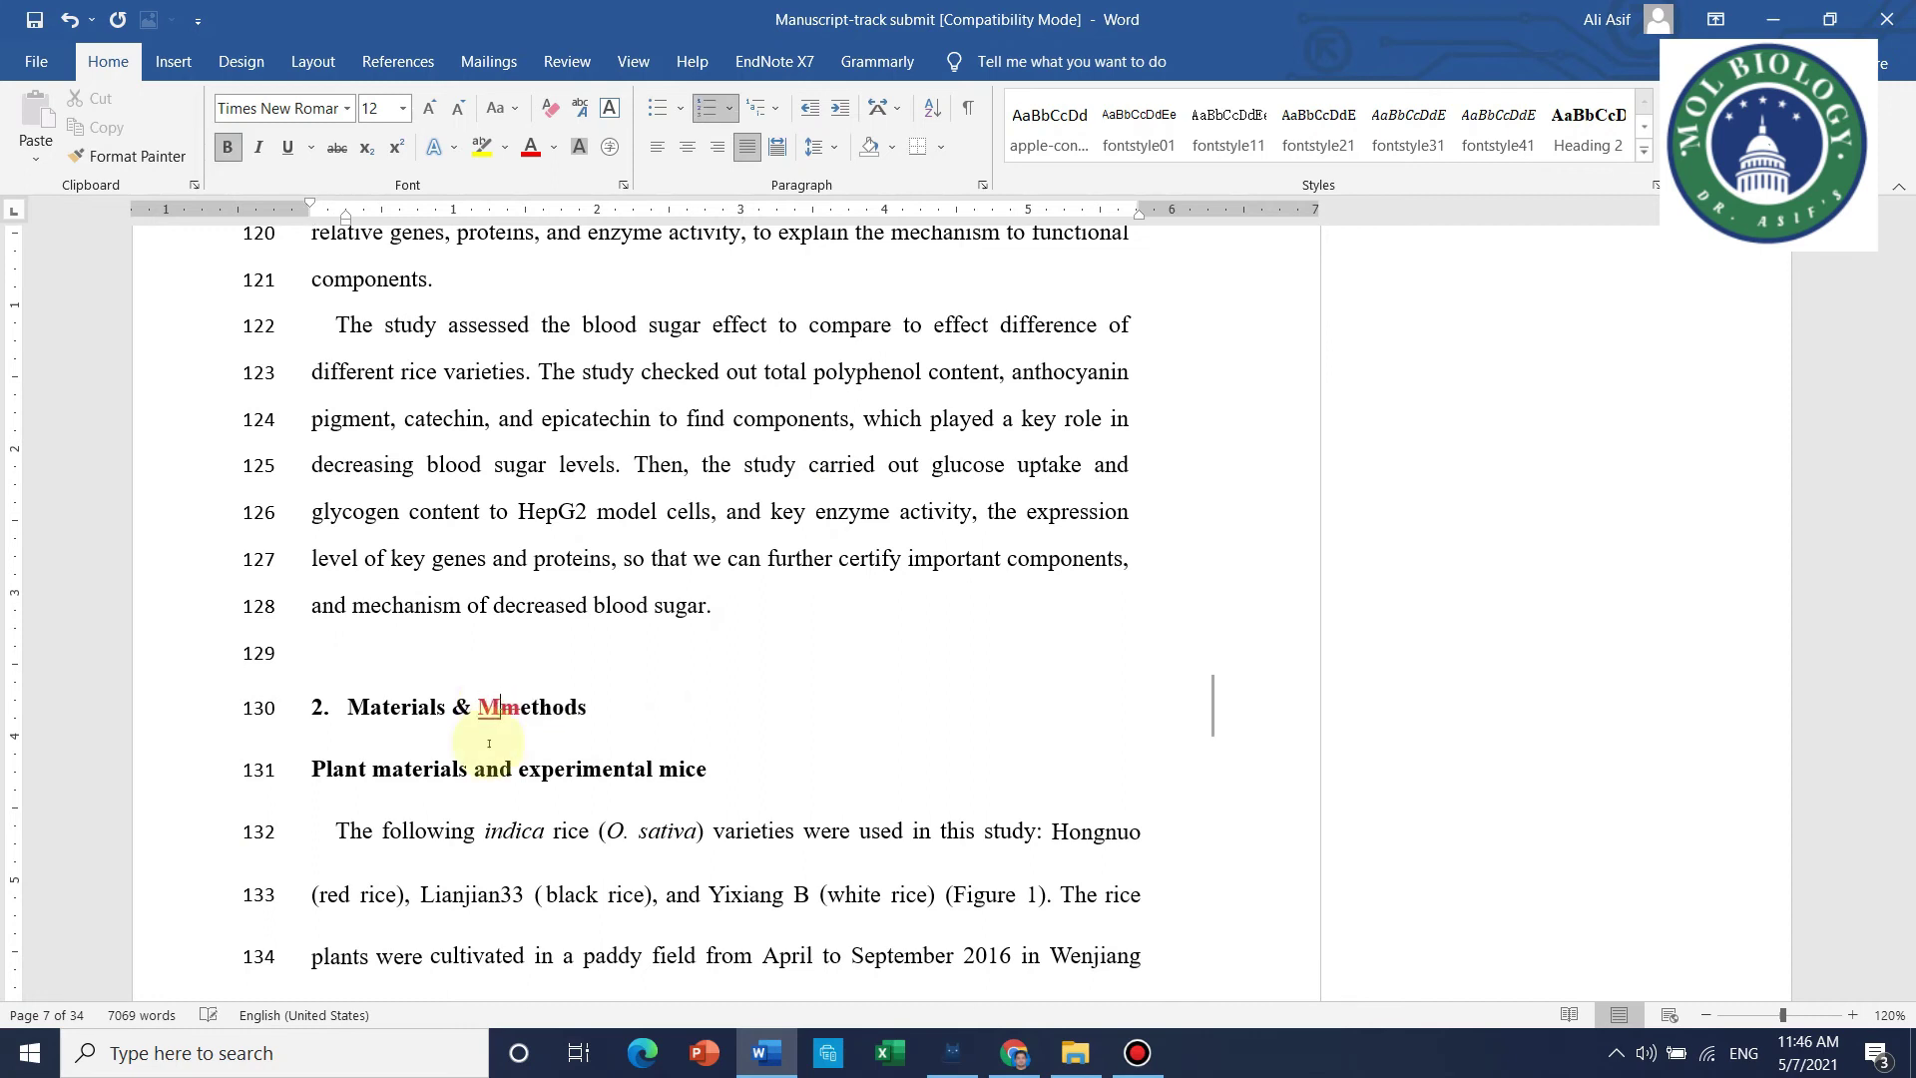
Set the 'Materials & Methods' heading to 14 pt and save the document
{"action": "left_click", "coordinate": [595, 708]}
{"action": "left_click_drag", "start_coordinate": [595, 708], "coordinate": [349, 708]}
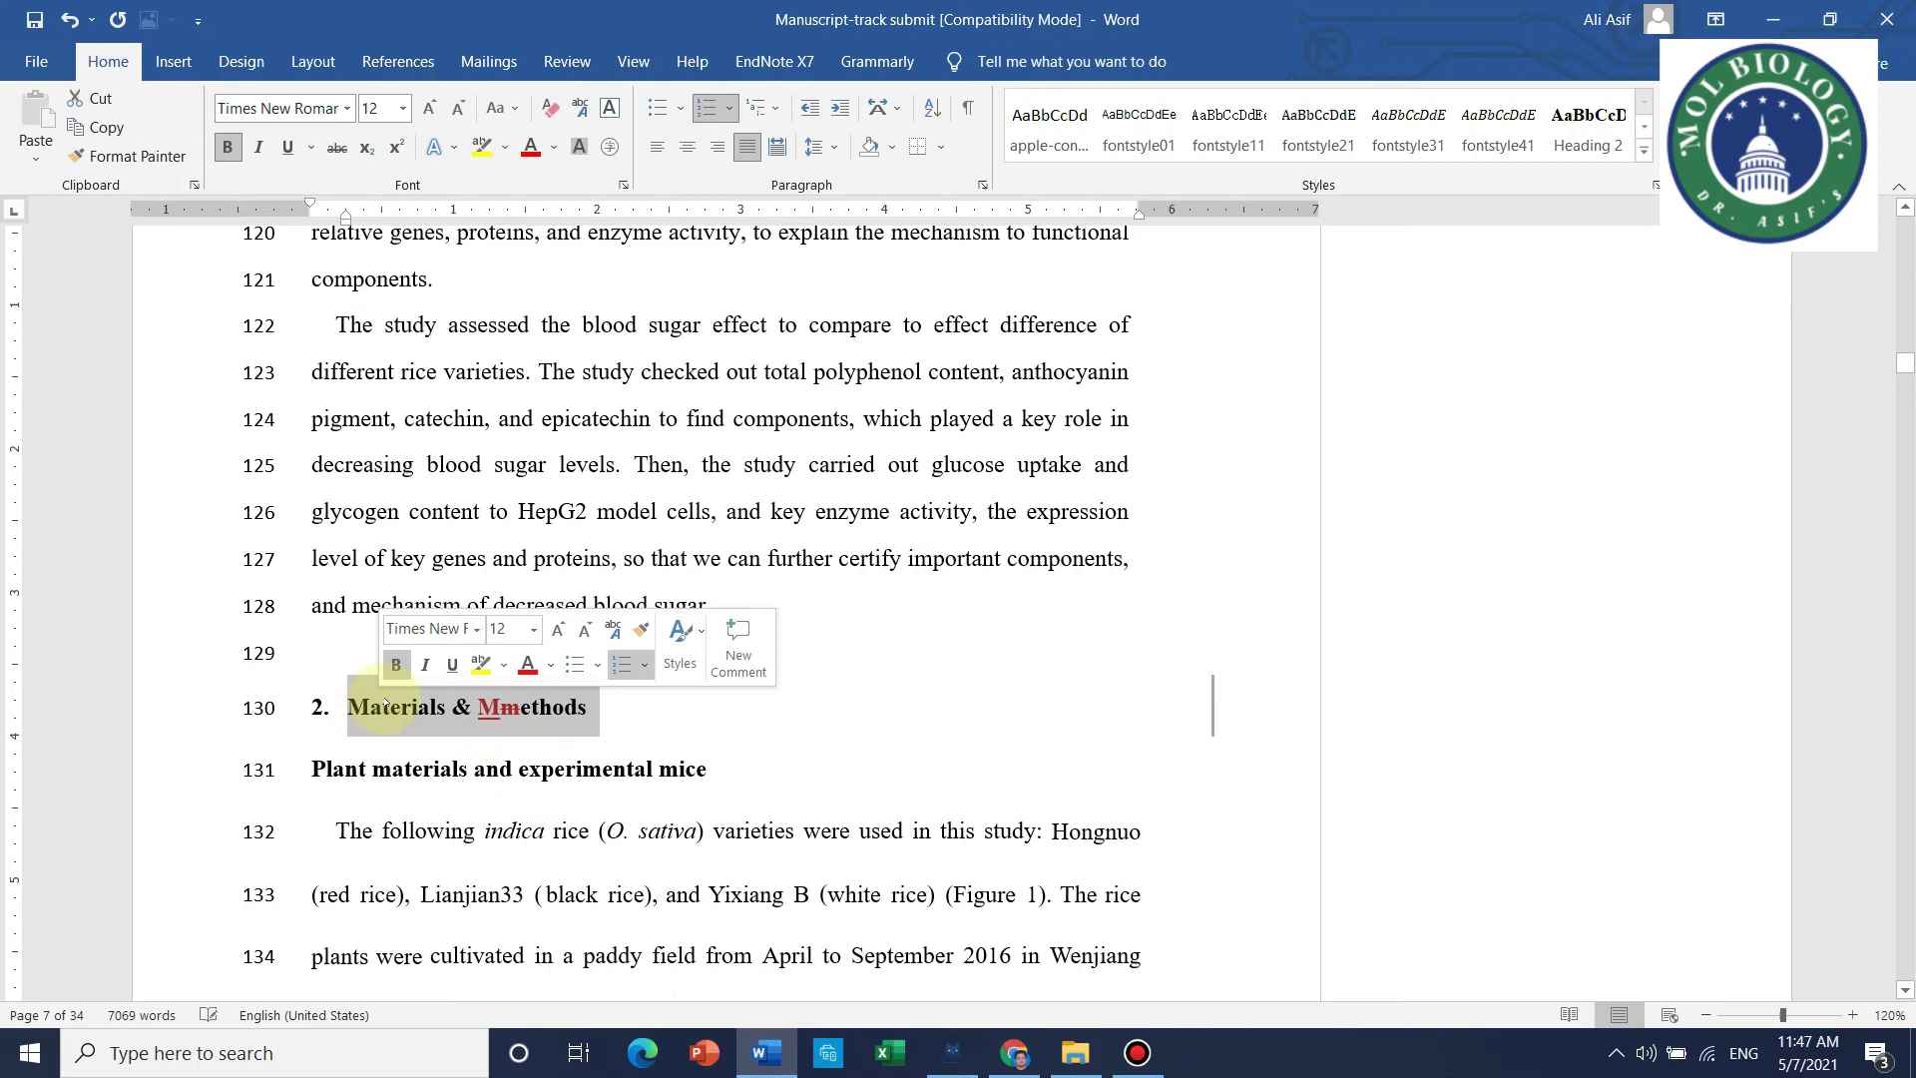
{"action": "left_click", "coordinate": [403, 109]}
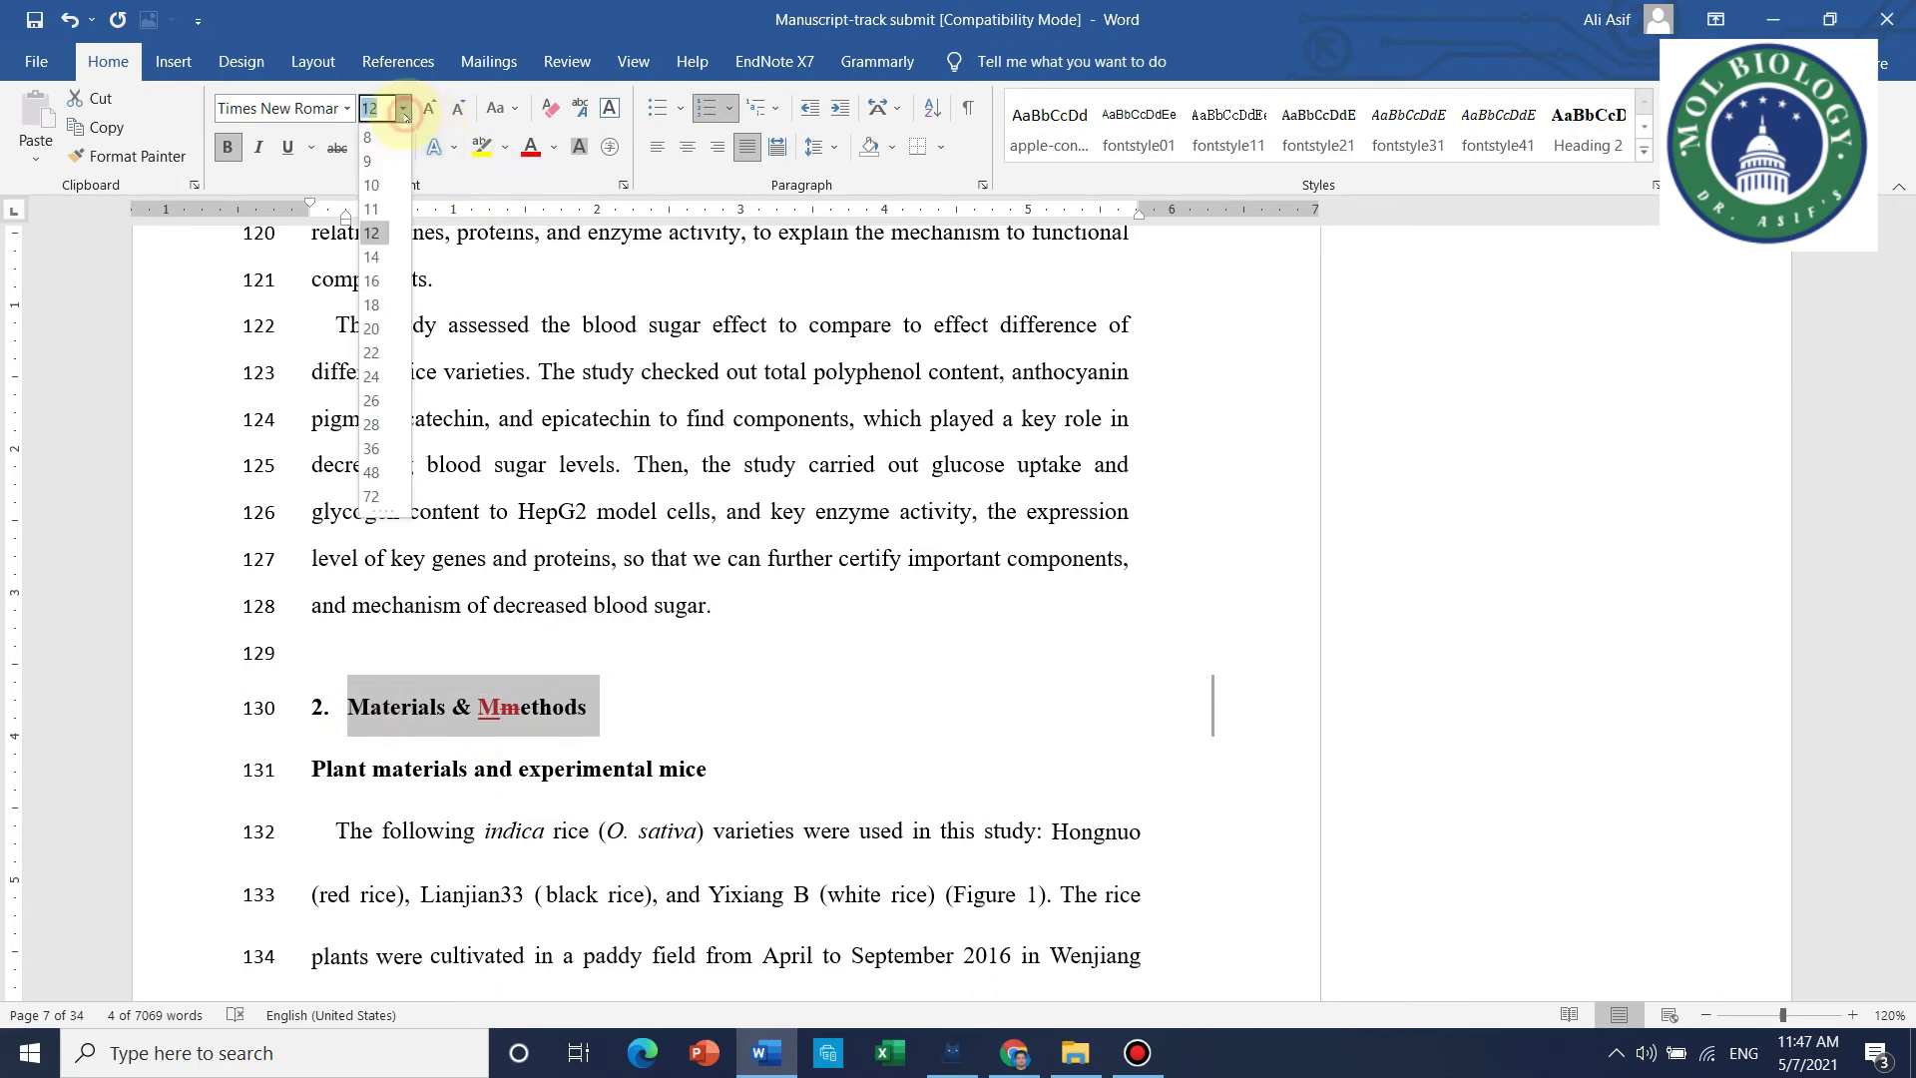
{"action": "left_click", "coordinate": [377, 257]}
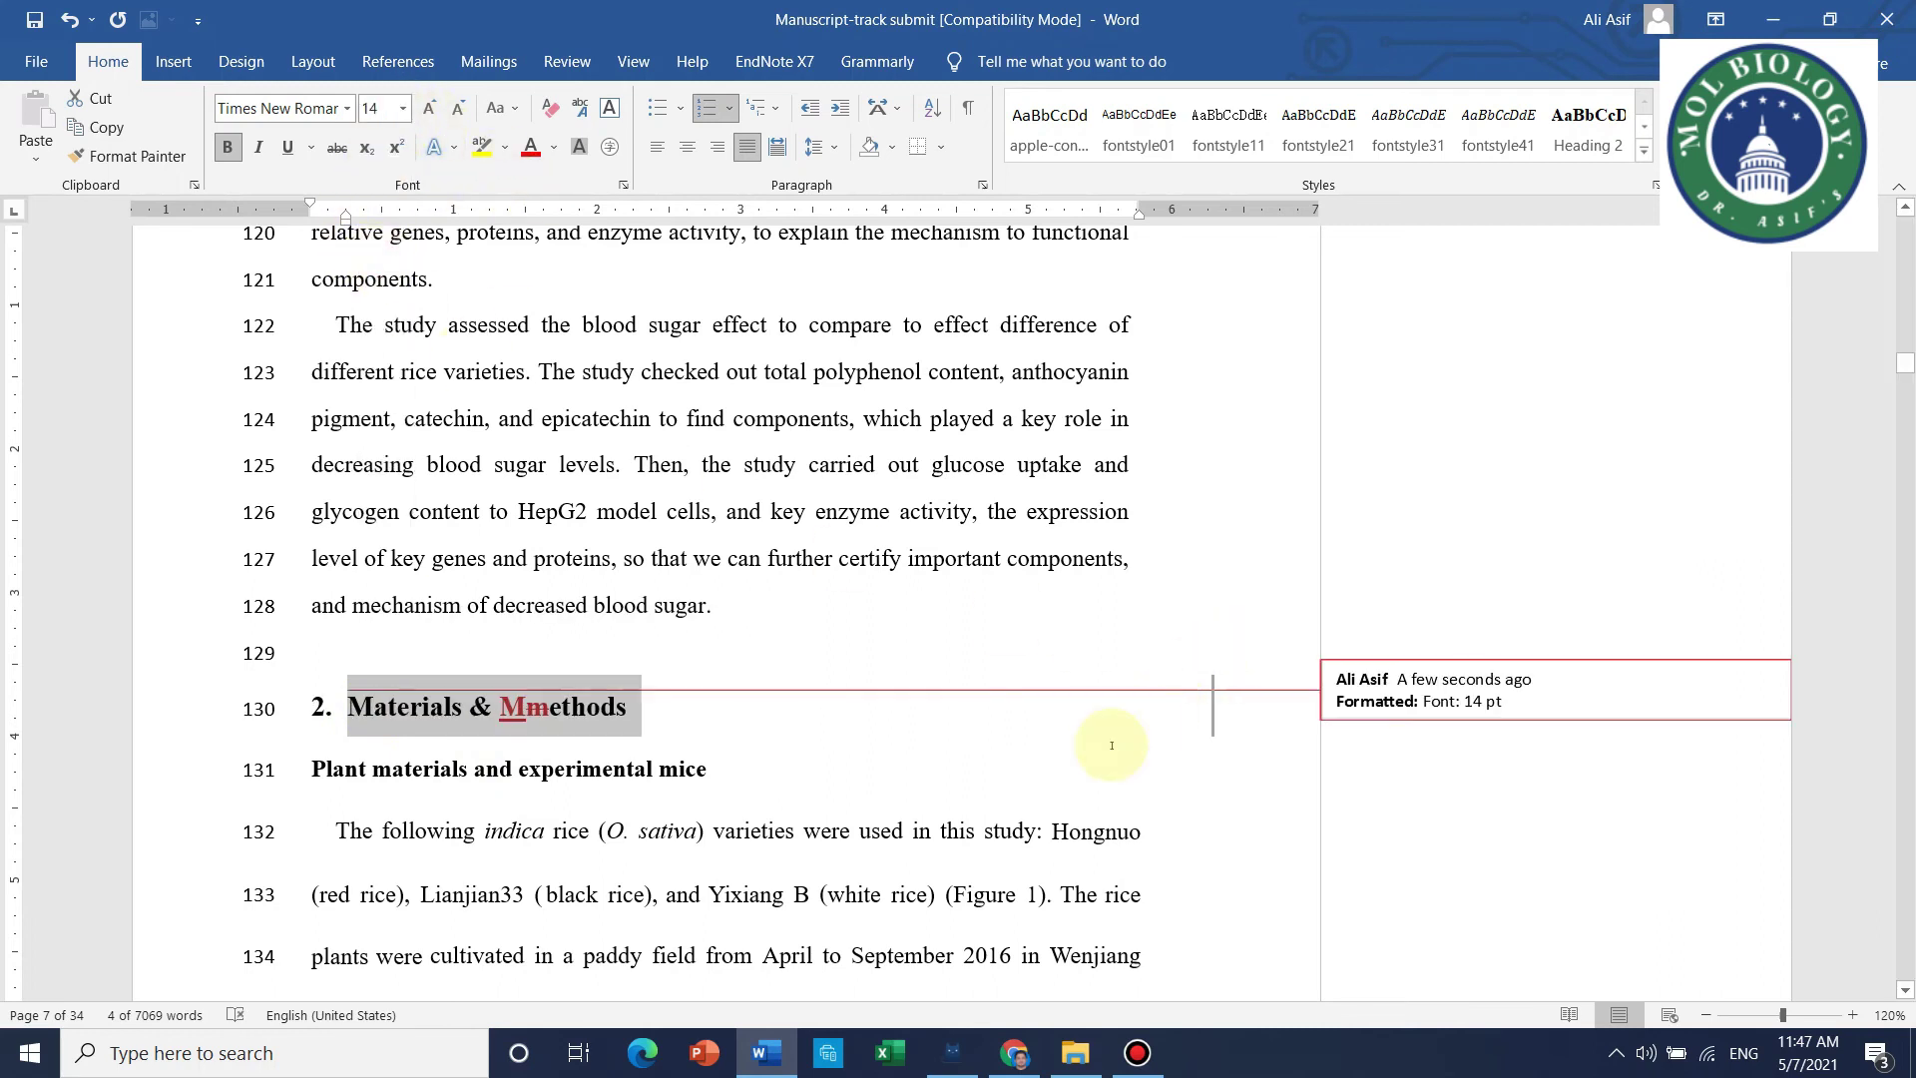
{"action": "left_click", "coordinate": [1027, 751]}
{"action": "key", "text": "ctrl+s"}
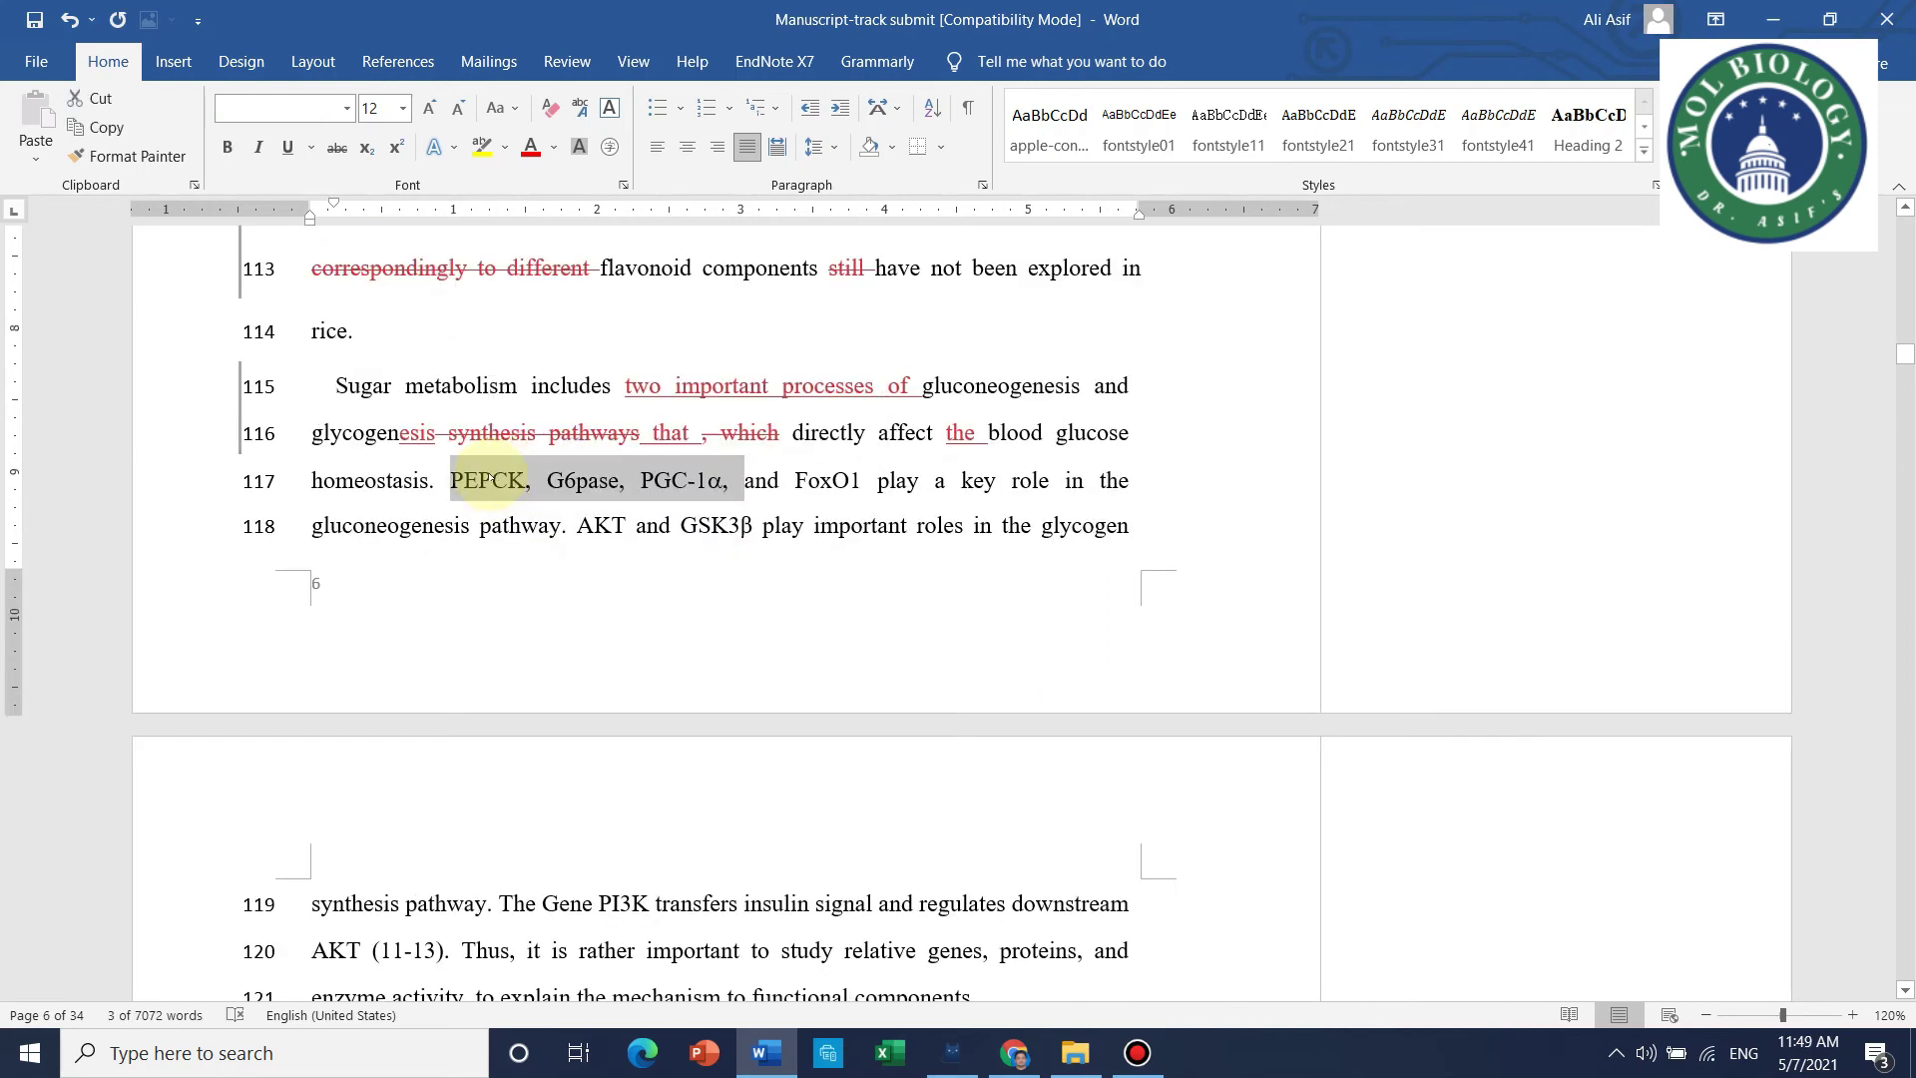
Italicize the gene names PEPCK, G6pase, PGC-1α and FoxO1
{"action": "key", "text": "ctrl+i"}
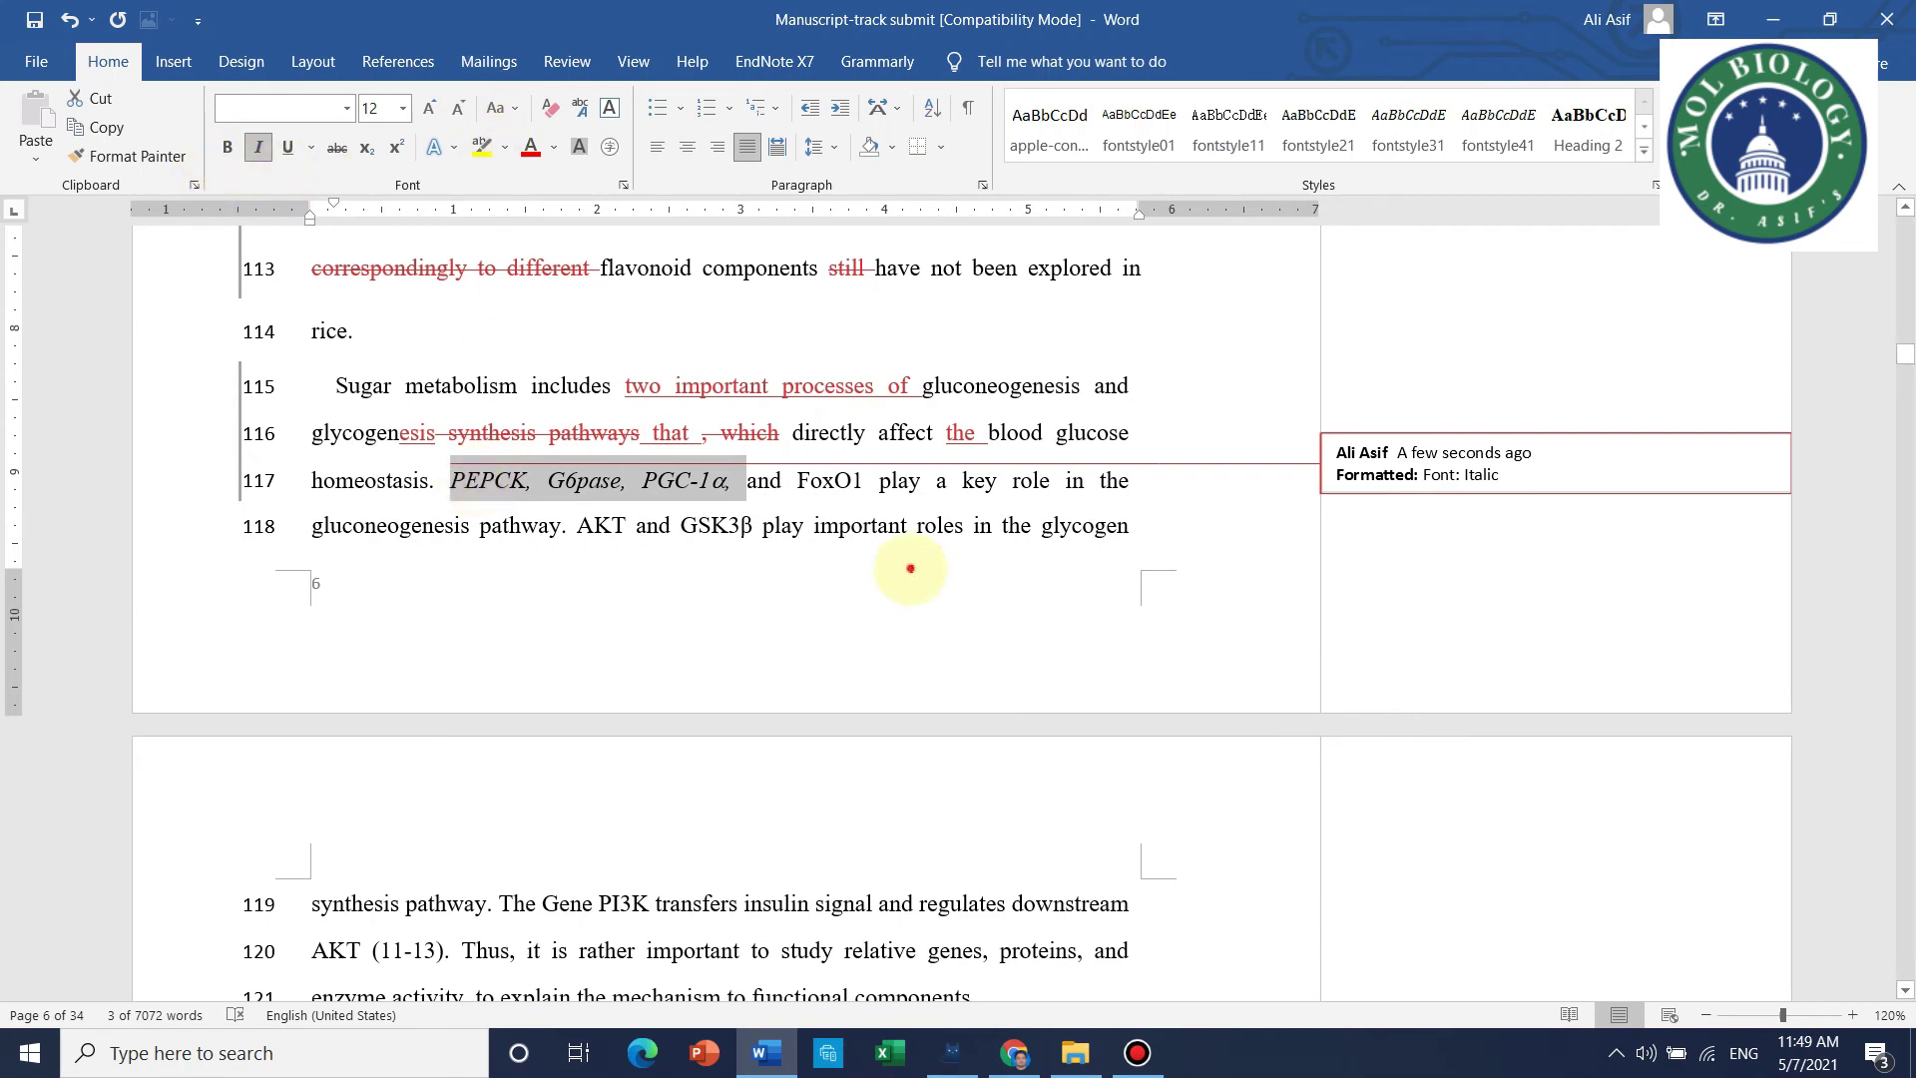
{"action": "left_click_drag", "start_coordinate": [864, 480], "coordinate": [798, 477]}
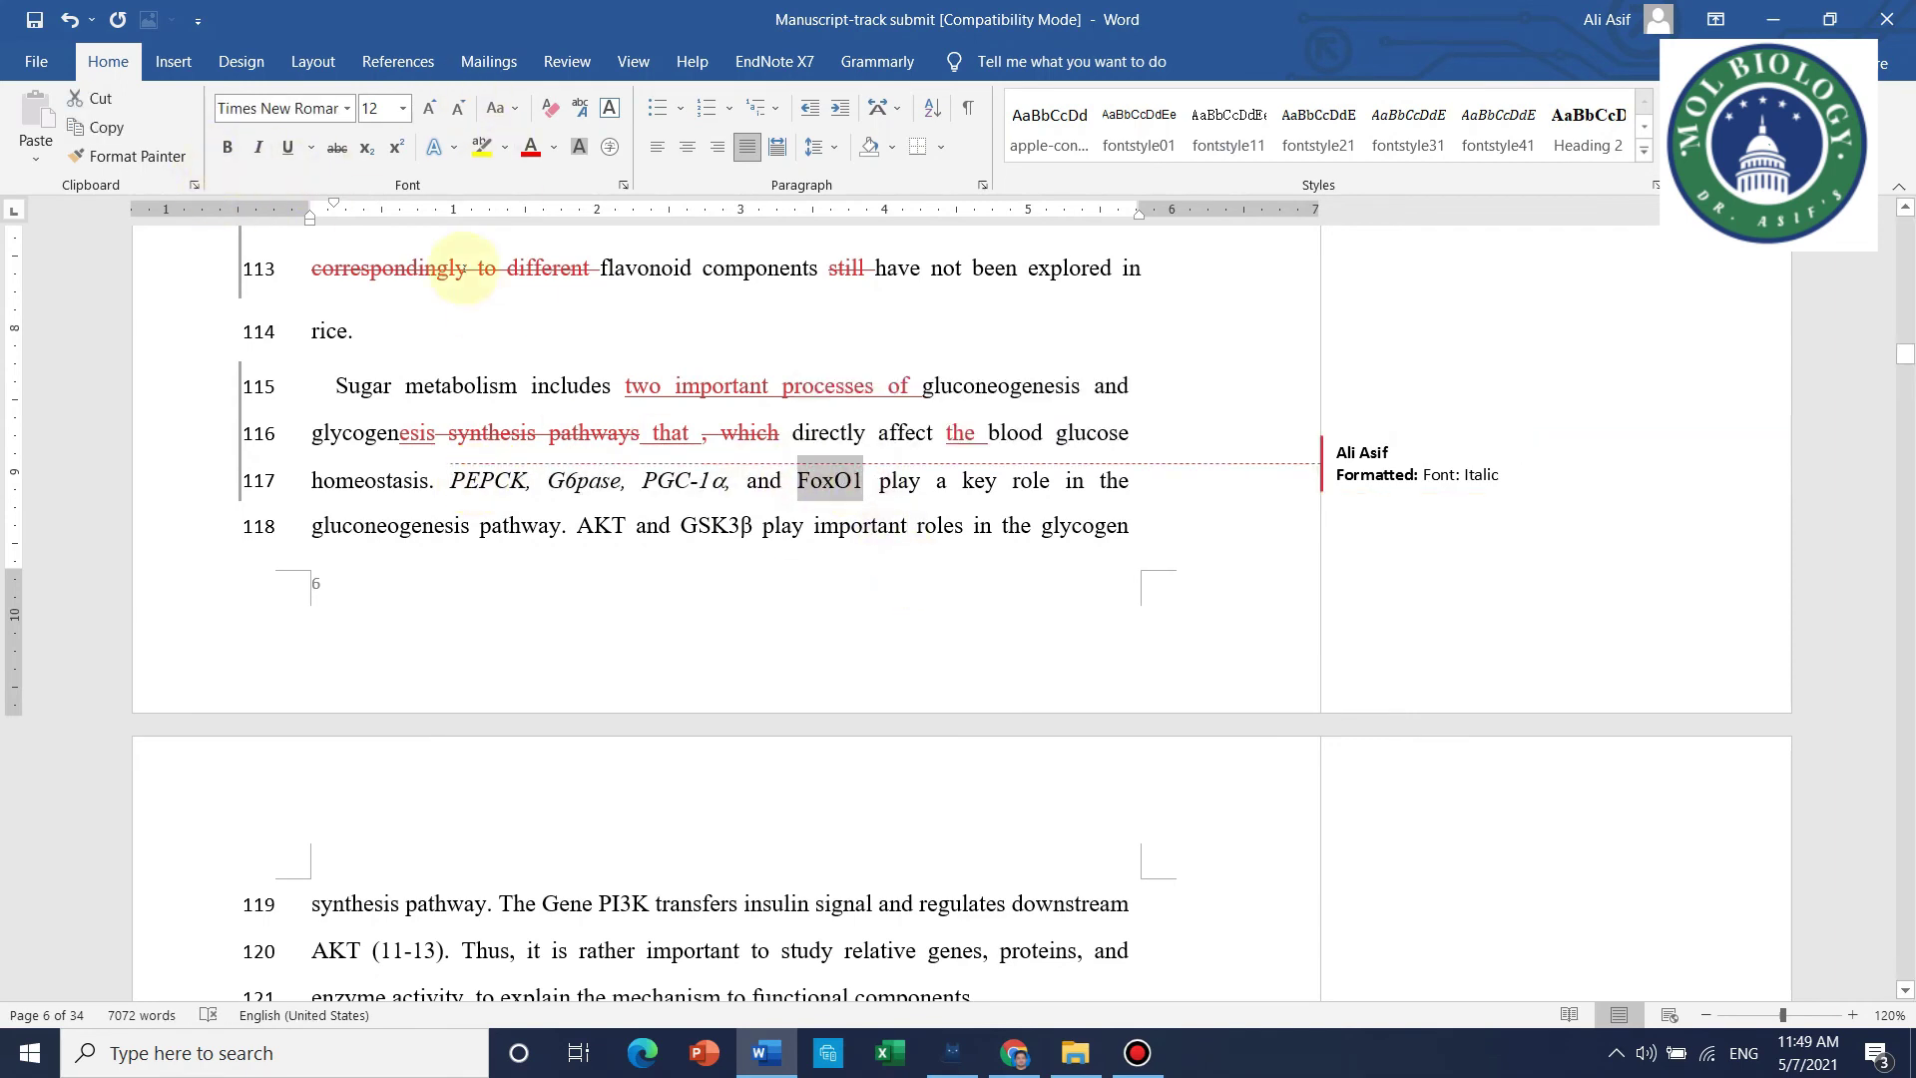
{"action": "left_click", "coordinate": [258, 146]}
{"action": "left_click", "coordinate": [976, 612]}
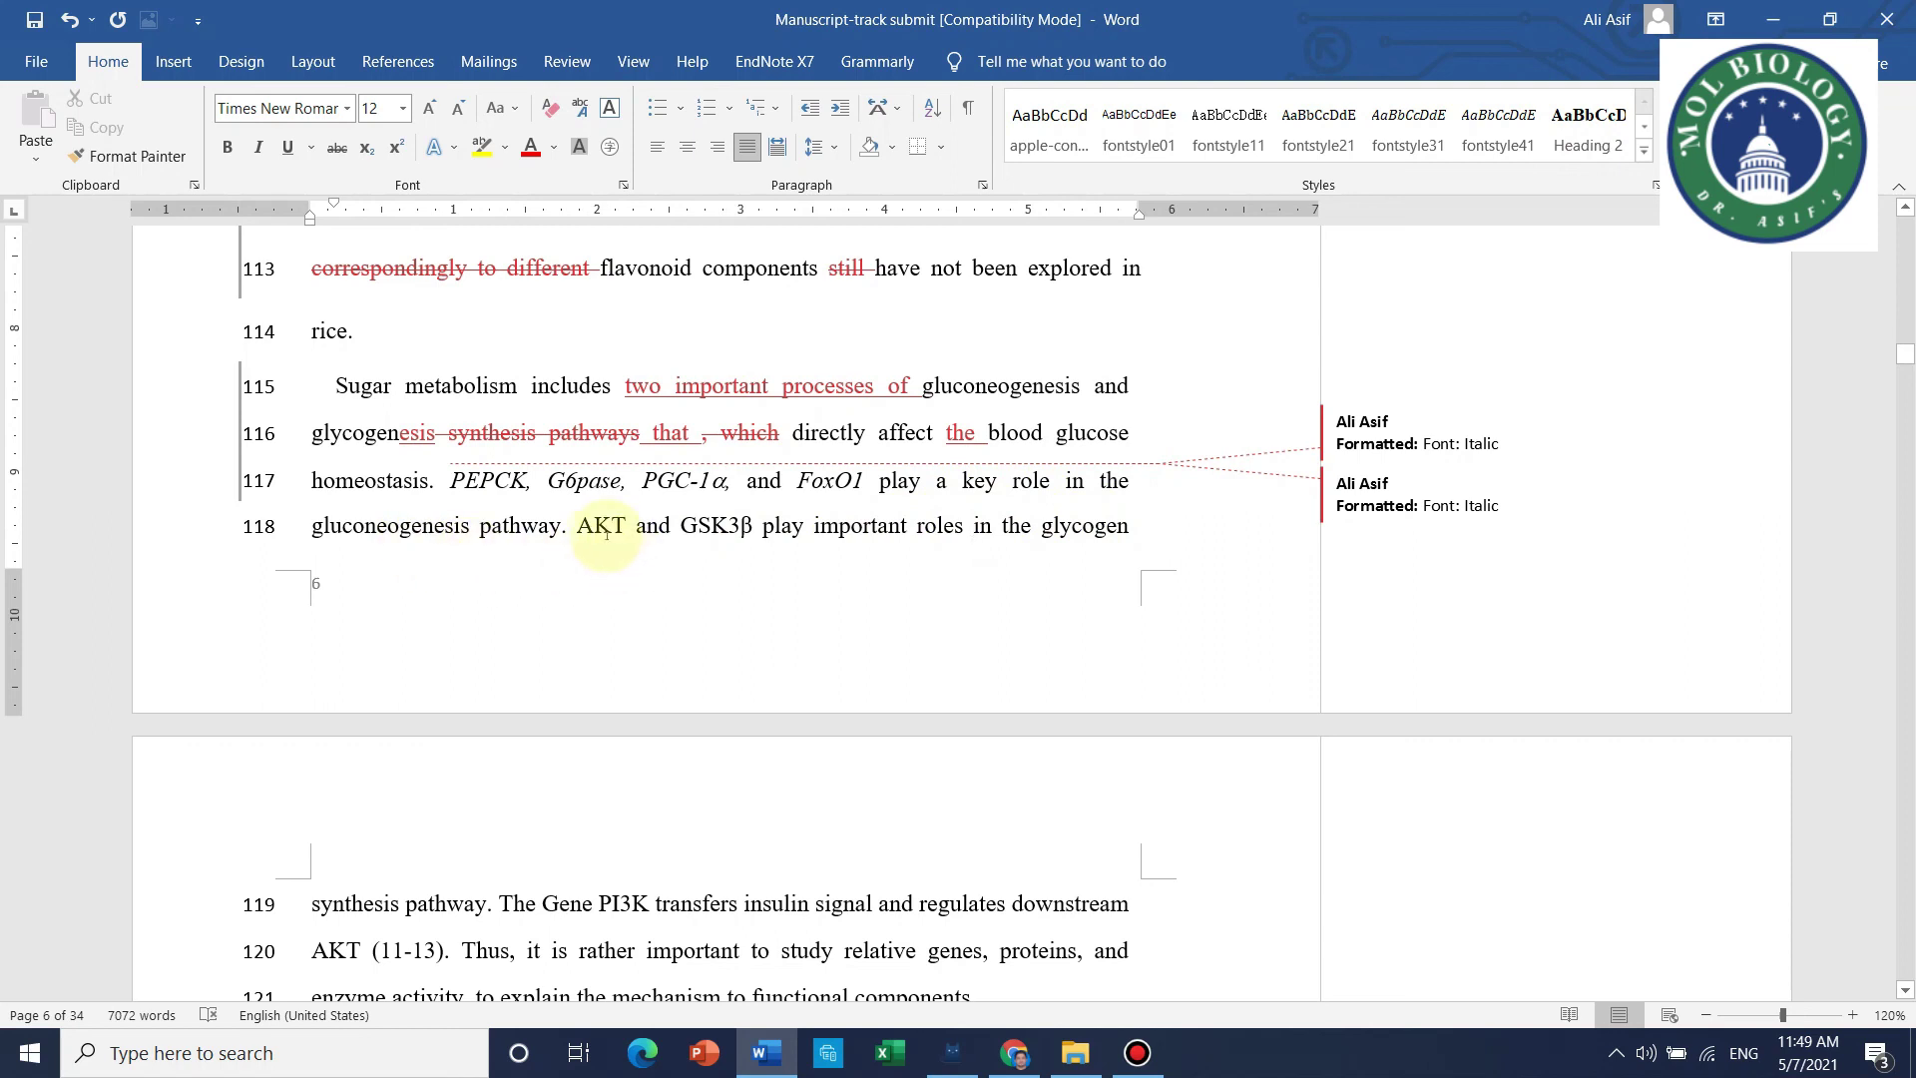
Insert 'While,' before AKT on line 118 and italicize AKT
{"action": "type", "text": "While"}
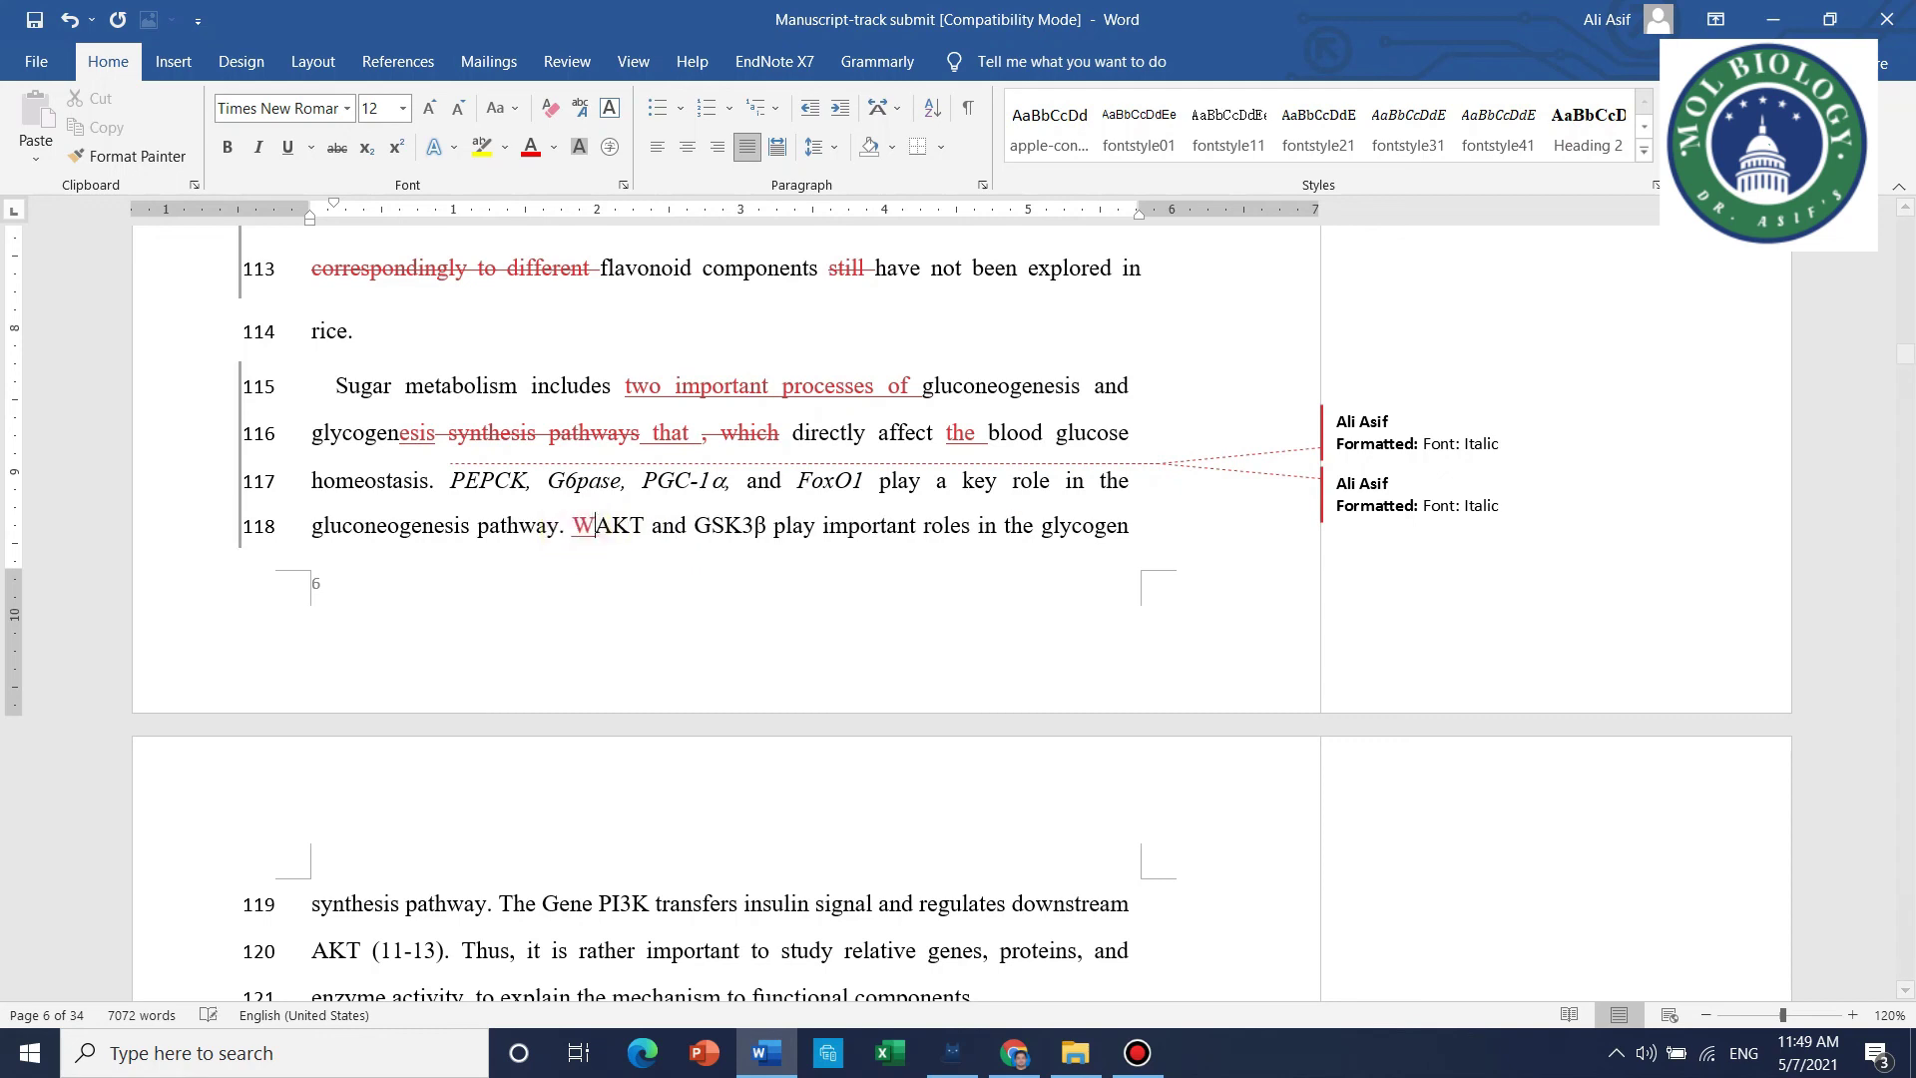
{"action": "type", "text": ","}
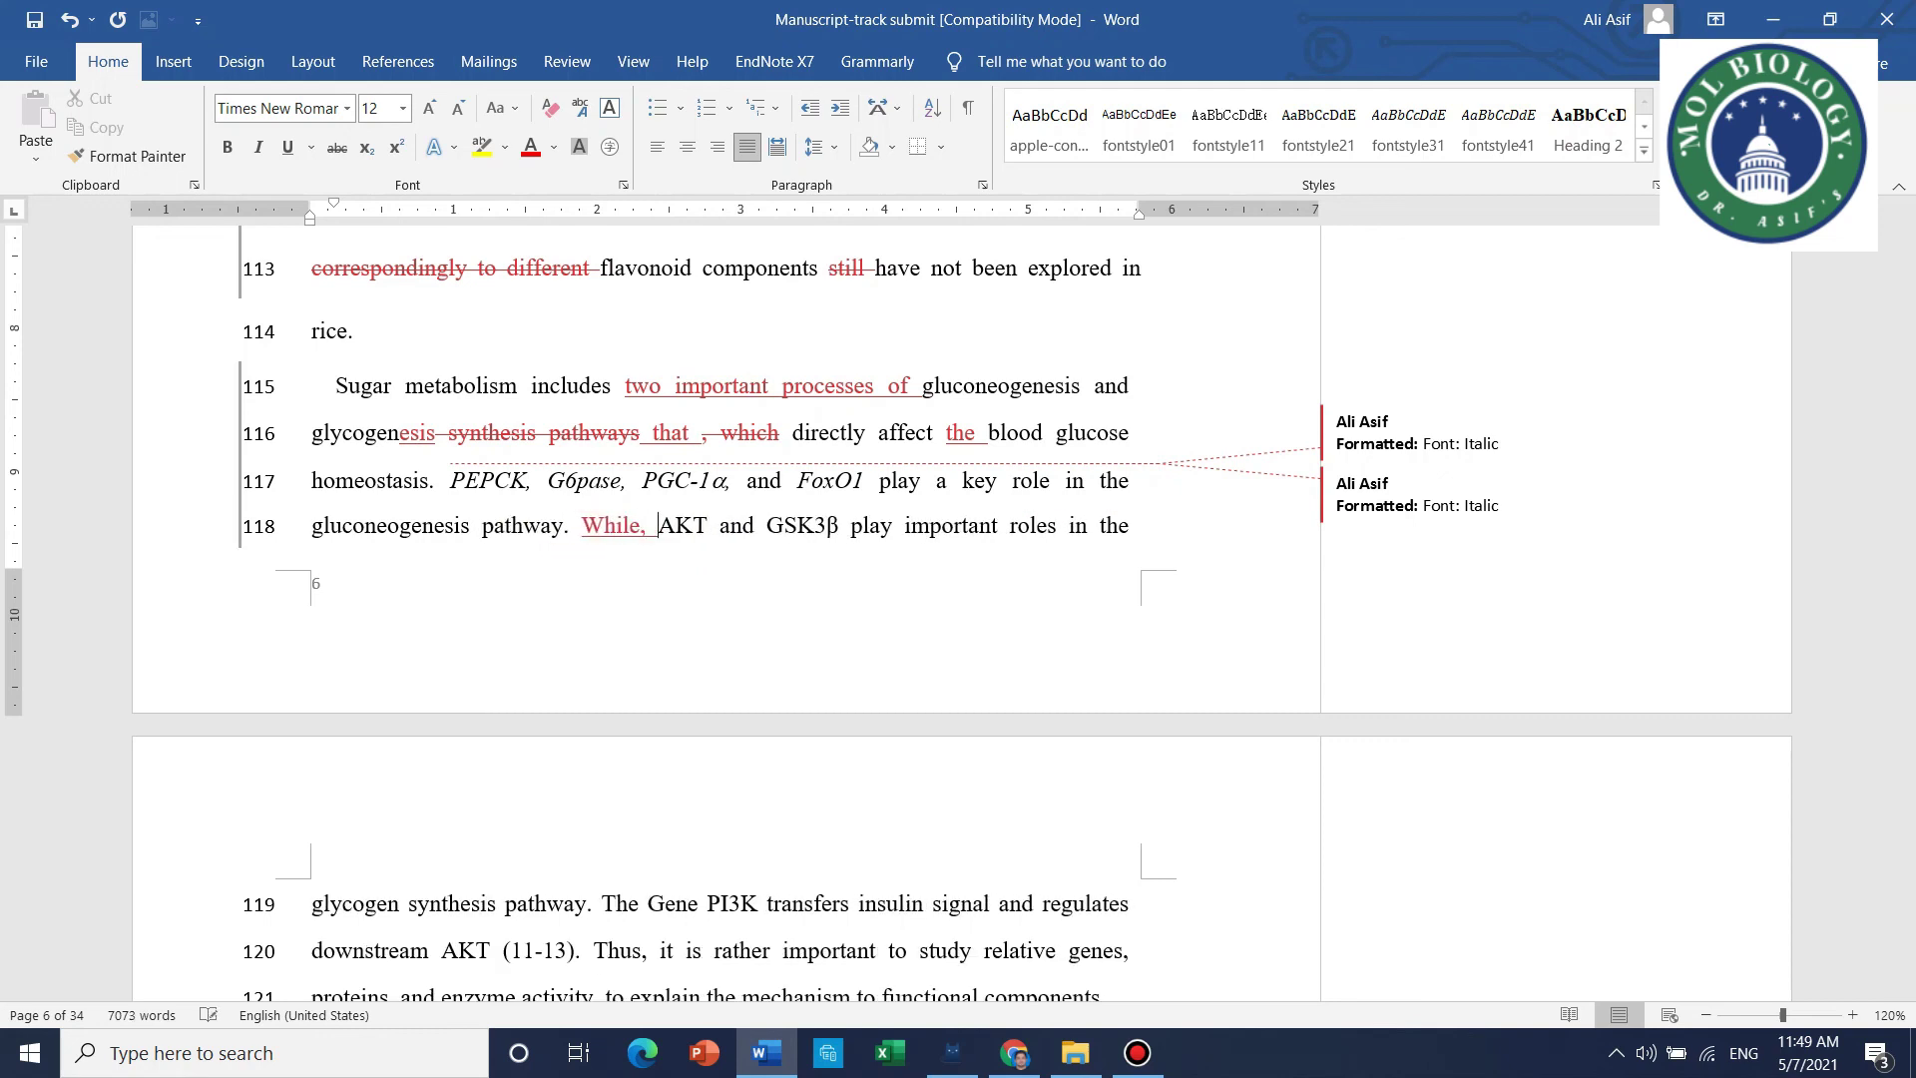
{"action": "key", "text": "shift+Right"}
{"action": "key", "text": "shift+Right"}
{"action": "key", "text": "shift+Right"}
{"action": "key", "text": "ctrl+i"}
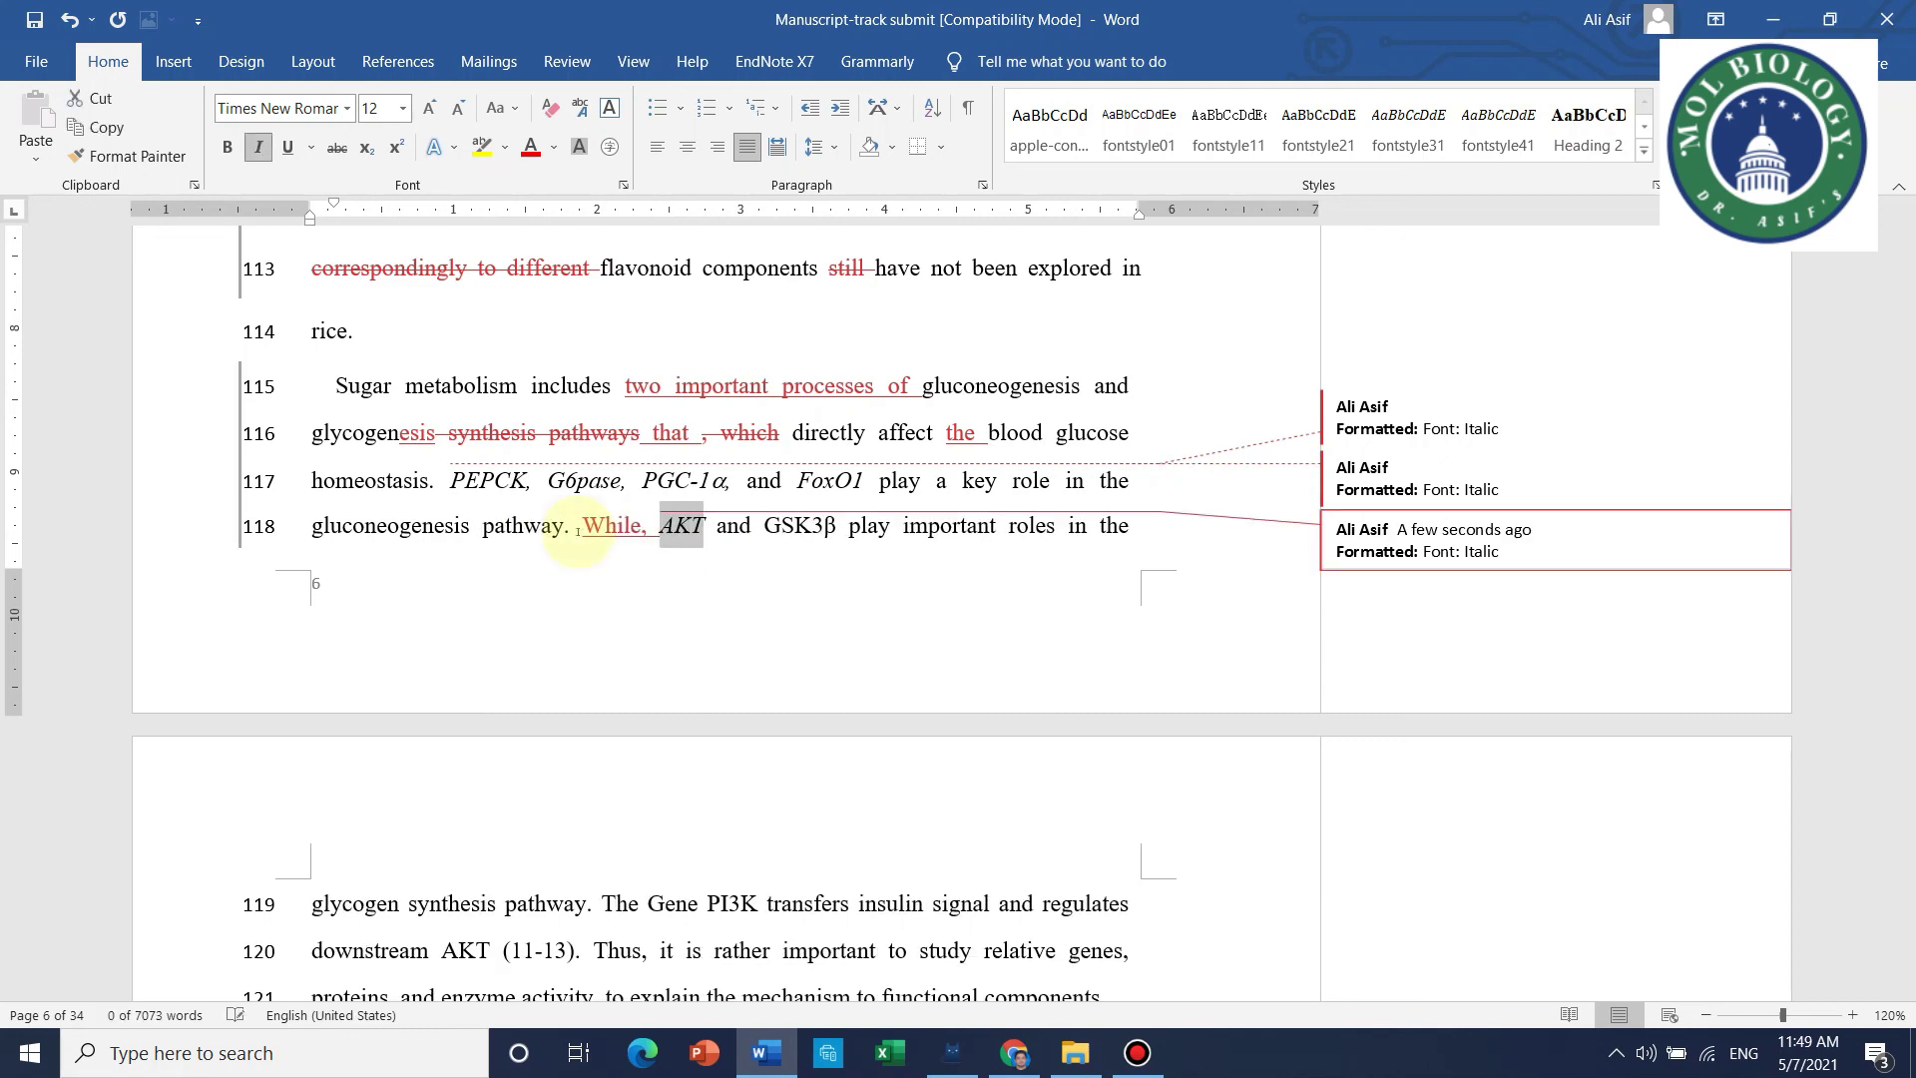
{"action": "key", "text": "Right"}
{"action": "key", "text": "Right"}
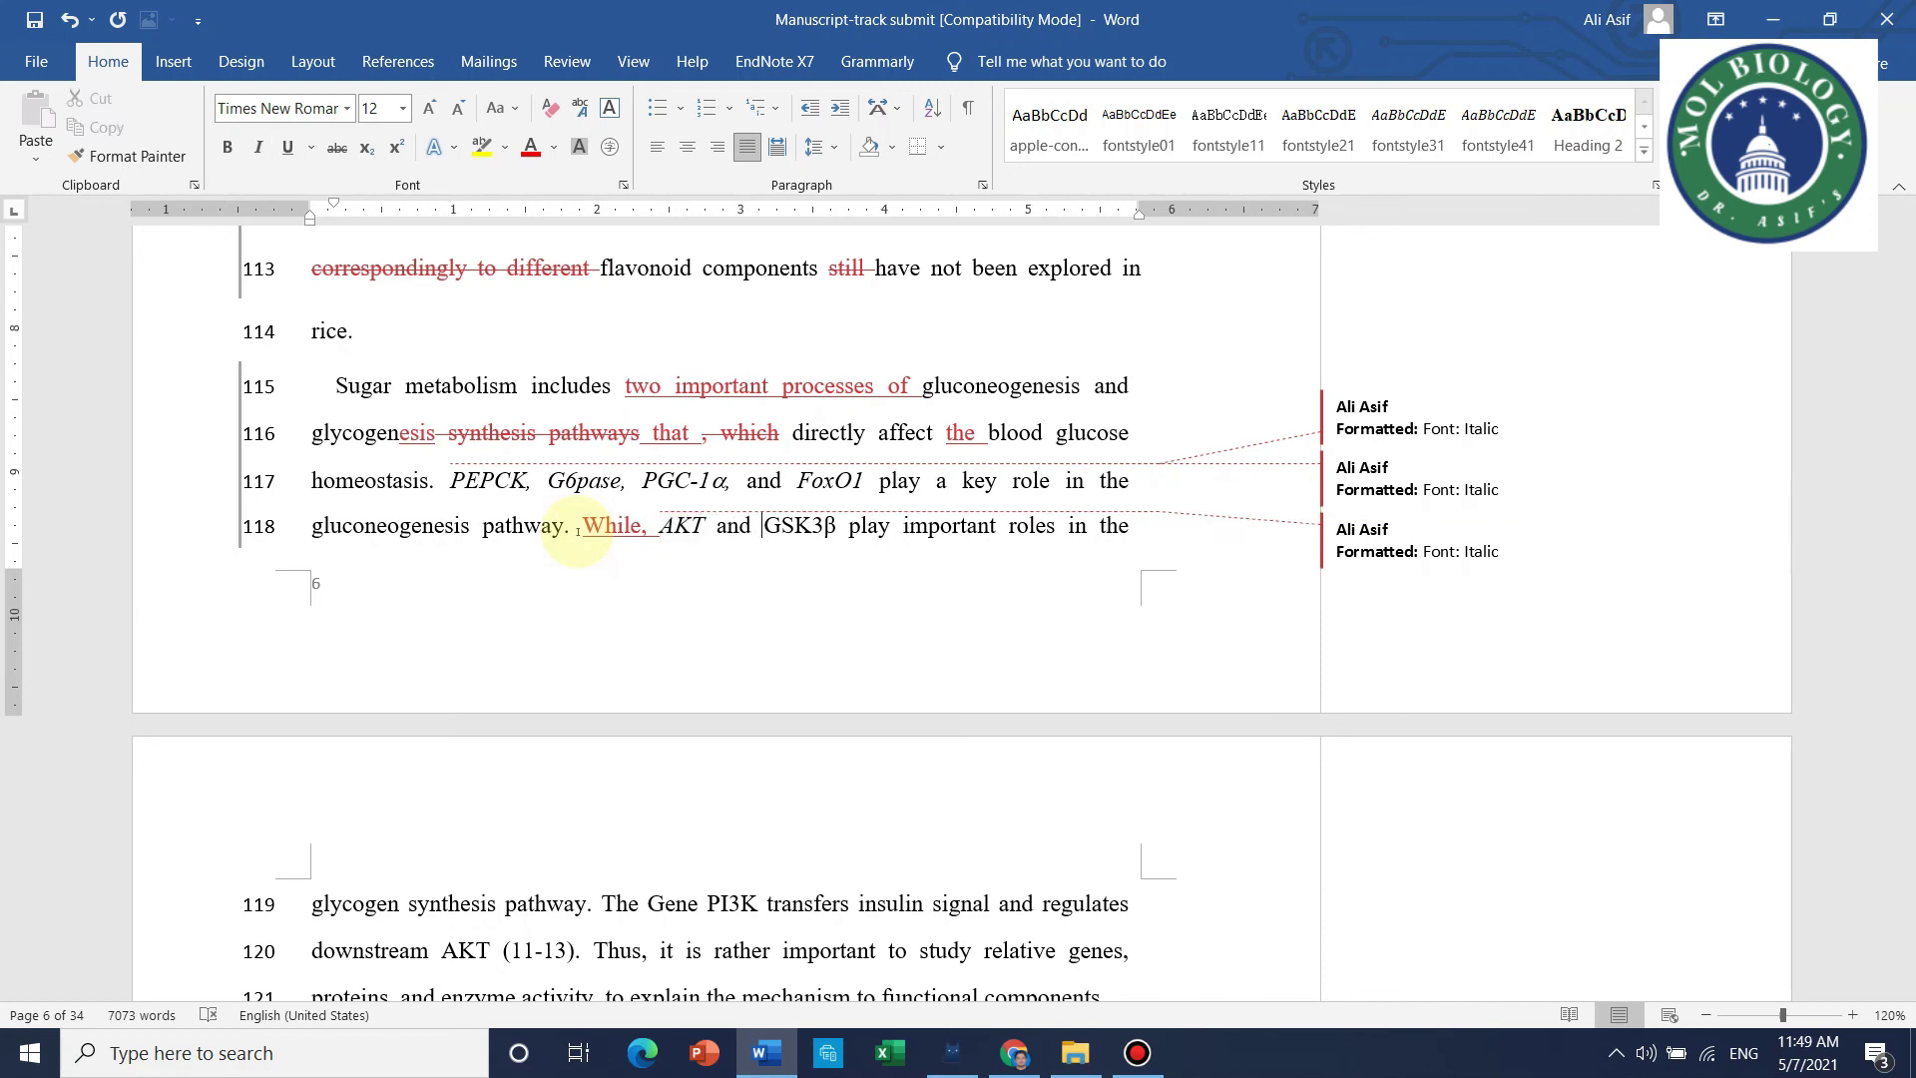